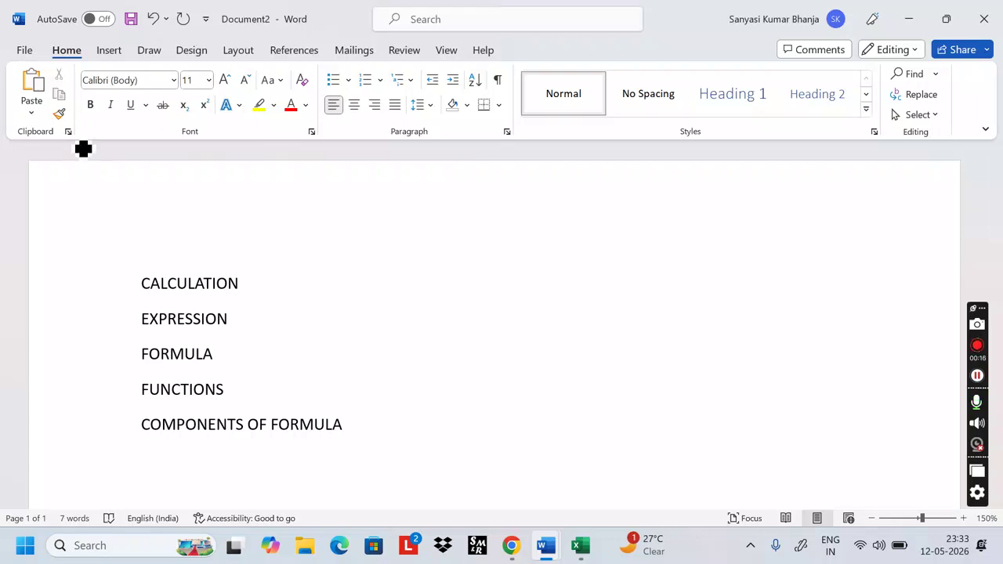
# Tick all five topics in black ink and draw a freehand box around the topic list.
pyautogui.click(250, 271)
pyautogui.moveTo(249, 277); pyautogui.dragTo(317, 277)
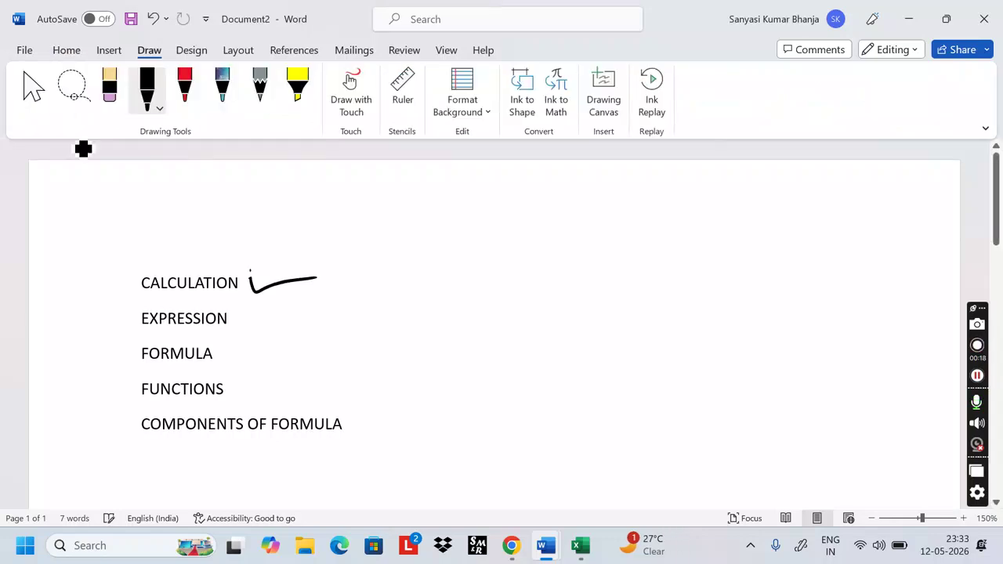
pyautogui.moveTo(245, 311); pyautogui.dragTo(303, 306)
pyautogui.click(226, 351)
pyautogui.moveTo(226, 352); pyautogui.dragTo(286, 345)
pyautogui.moveTo(233, 384)
pyautogui.mouseDown()
pyautogui.moveTo(239, 391)
pyautogui.moveTo(306, 376)
pyautogui.mouseUp()
pyautogui.moveTo(354, 417); pyautogui.dragTo(413, 414)
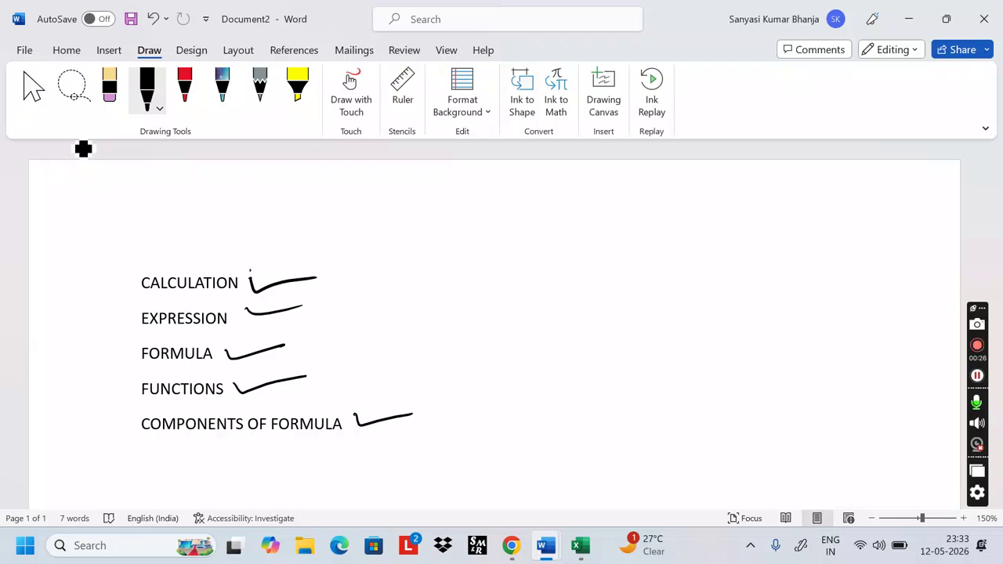
pyautogui.moveTo(268, 254)
pyautogui.mouseDown()
pyautogui.moveTo(113, 298)
pyautogui.moveTo(126, 455)
pyautogui.moveTo(353, 453)
pyautogui.mouseUp()
pyautogui.moveTo(163, 261)
pyautogui.mouseDown()
pyautogui.moveTo(417, 258)
pyautogui.moveTo(429, 409)
pyautogui.moveTo(342, 450)
pyautogui.mouseUp()
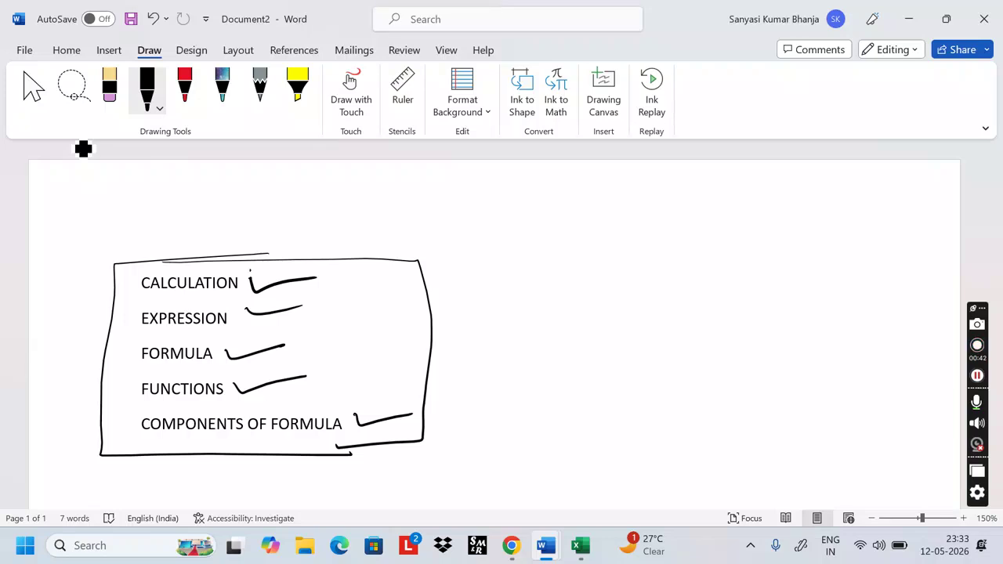
# Handwrite "Worksheet" and a shortened "& Cell Reference" in the blank space beside the topic list.
pyautogui.moveTo(481, 207)
pyautogui.mouseDown()
pyautogui.moveTo(609, 232)
pyautogui.moveTo(649, 201)
pyautogui.moveTo(664, 227)
pyautogui.moveTo(753, 188)
pyautogui.moveTo(761, 232)
pyautogui.mouseUp()
pyautogui.moveTo(474, 256)
pyautogui.mouseDown()
pyautogui.moveTo(459, 265)
pyautogui.moveTo(488, 270)
pyautogui.mouseUp()
pyautogui.moveTo(469, 252); pyautogui.dragTo(447, 302)
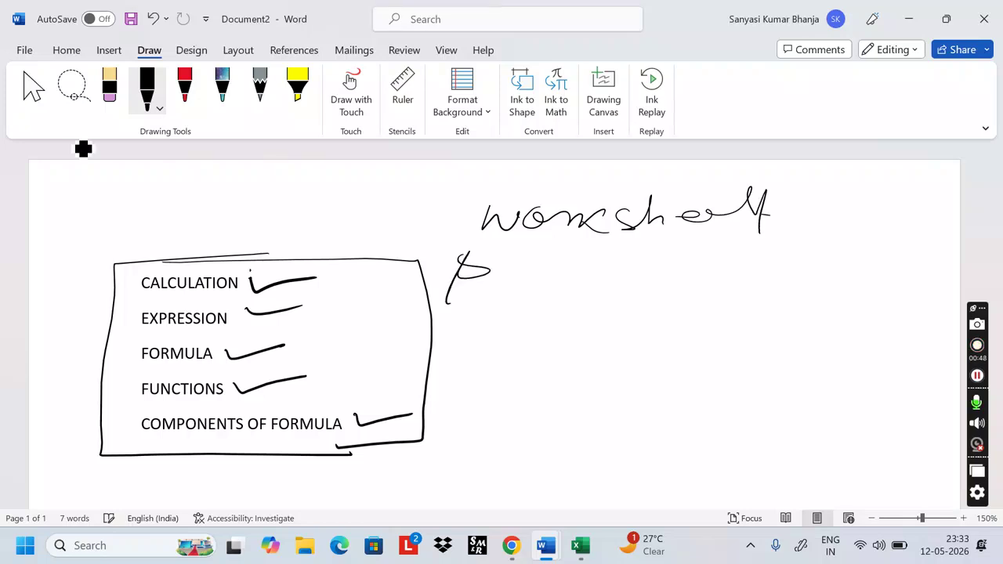
pyautogui.moveTo(554, 253)
pyautogui.mouseDown()
pyautogui.moveTo(582, 275)
pyautogui.moveTo(615, 262)
pyautogui.moveTo(662, 274)
pyautogui.moveTo(754, 274)
pyautogui.mouseUp()
pyautogui.moveTo(760, 265)
pyautogui.mouseDown()
pyautogui.moveTo(874, 255)
pyautogui.moveTo(900, 267)
pyautogui.mouseUp()
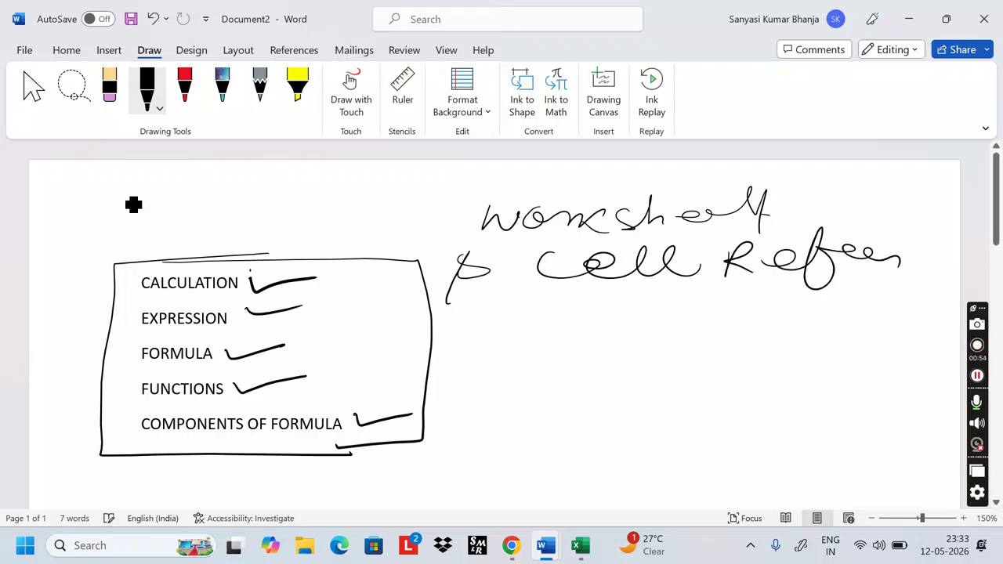
# Handwrite a shortened "Types of Cell Reference" note below the cell reference line.
pyautogui.moveTo(473, 311)
pyautogui.mouseDown()
pyautogui.moveTo(512, 309)
pyautogui.moveTo(497, 342)
pyautogui.mouseUp()
pyautogui.moveTo(524, 311)
pyautogui.mouseDown()
pyautogui.moveTo(547, 312)
pyautogui.moveTo(533, 345)
pyautogui.mouseUp()
pyautogui.moveTo(557, 308)
pyautogui.mouseDown()
pyautogui.moveTo(558, 349)
pyautogui.moveTo(579, 316)
pyautogui.mouseUp()
pyautogui.moveTo(586, 317); pyautogui.dragTo(656, 326)
pyautogui.moveTo(715, 299)
pyautogui.mouseDown()
pyautogui.moveTo(701, 315)
pyautogui.moveTo(774, 311)
pyautogui.mouseUp()
pyautogui.moveTo(815, 293)
pyautogui.mouseDown()
pyautogui.moveTo(823, 317)
pyautogui.moveTo(889, 291)
pyautogui.moveTo(894, 310)
pyautogui.mouseUp()
pyautogui.moveTo(572, 343); pyautogui.dragTo(569, 374)
pyautogui.moveTo(567, 347)
pyautogui.mouseDown()
pyautogui.moveTo(586, 340)
pyautogui.moveTo(589, 374)
pyautogui.mouseUp()
pyautogui.moveTo(606, 361)
pyautogui.mouseDown()
pyautogui.moveTo(622, 355)
pyautogui.moveTo(671, 371)
pyautogui.moveTo(736, 358)
pyautogui.mouseUp()
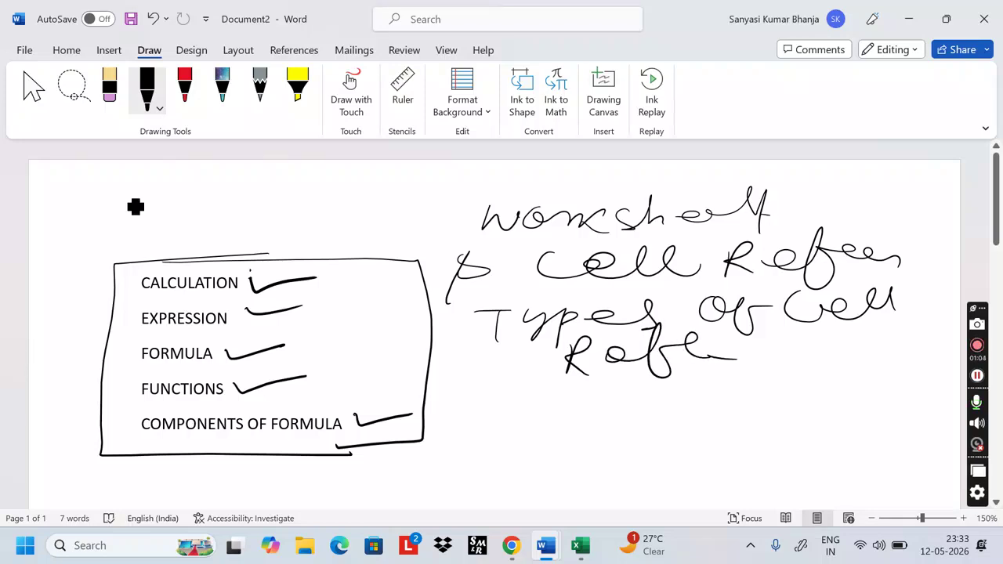
# Handwrite "Fill" under the cell reference types and draw a freehand box around the handwritten notes.
pyautogui.moveTo(505, 381)
pyautogui.mouseDown()
pyautogui.moveTo(488, 394)
pyautogui.moveTo(482, 427)
pyautogui.moveTo(493, 411)
pyautogui.mouseUp()
pyautogui.moveTo(508, 401)
pyautogui.mouseDown()
pyautogui.moveTo(534, 415)
pyautogui.moveTo(549, 402)
pyautogui.mouseUp()
pyautogui.moveTo(548, 384)
pyautogui.mouseDown()
pyautogui.moveTo(575, 384)
pyautogui.moveTo(581, 409)
pyautogui.moveTo(629, 402)
pyautogui.mouseUp()
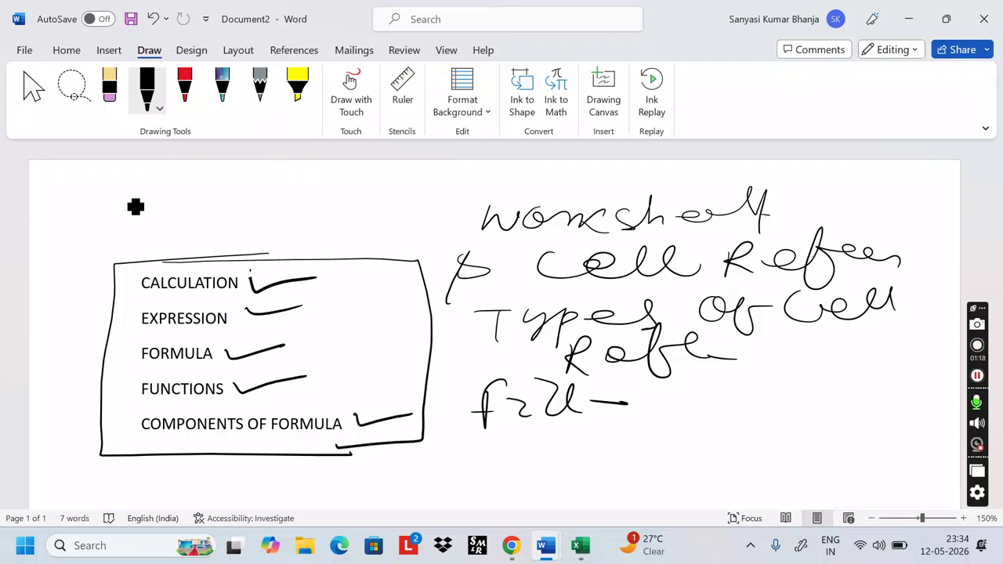
pyautogui.moveTo(583, 181)
pyautogui.mouseDown()
pyautogui.moveTo(445, 179)
pyautogui.moveTo(423, 255)
pyautogui.moveTo(414, 436)
pyautogui.moveTo(694, 429)
pyautogui.mouseUp()
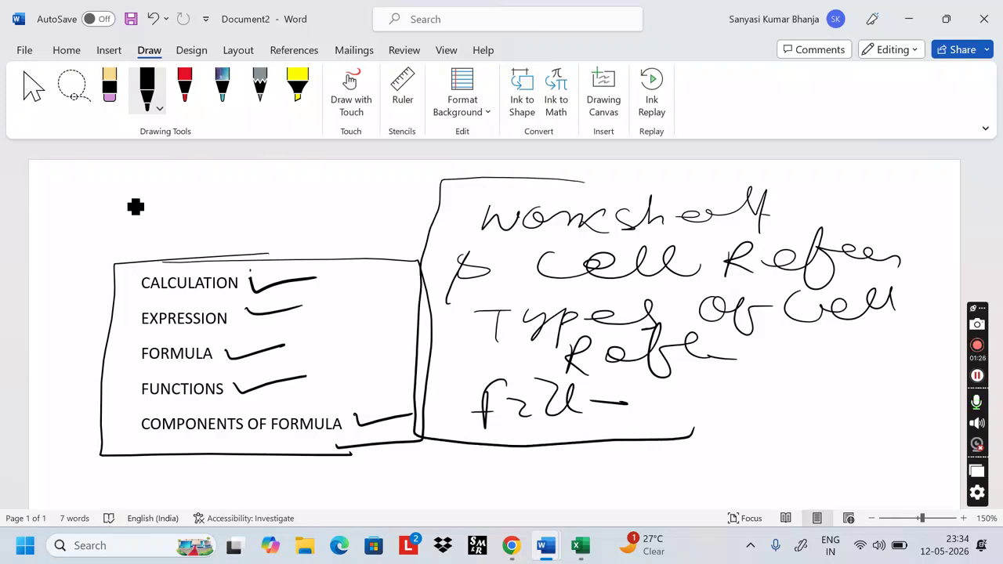
pyautogui.moveTo(584, 182)
pyautogui.mouseDown()
pyautogui.moveTo(867, 202)
pyautogui.moveTo(854, 387)
pyautogui.moveTo(696, 425)
pyautogui.mouseUp()
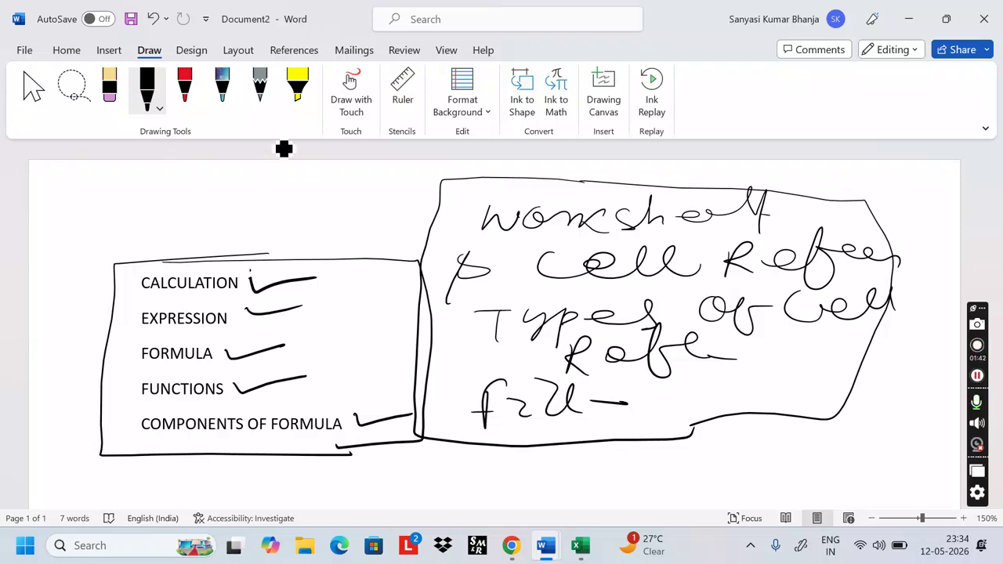
# Erase the ticks, boxes and handwritten notes from the page with the Eraser.
pyautogui.click(110, 86)
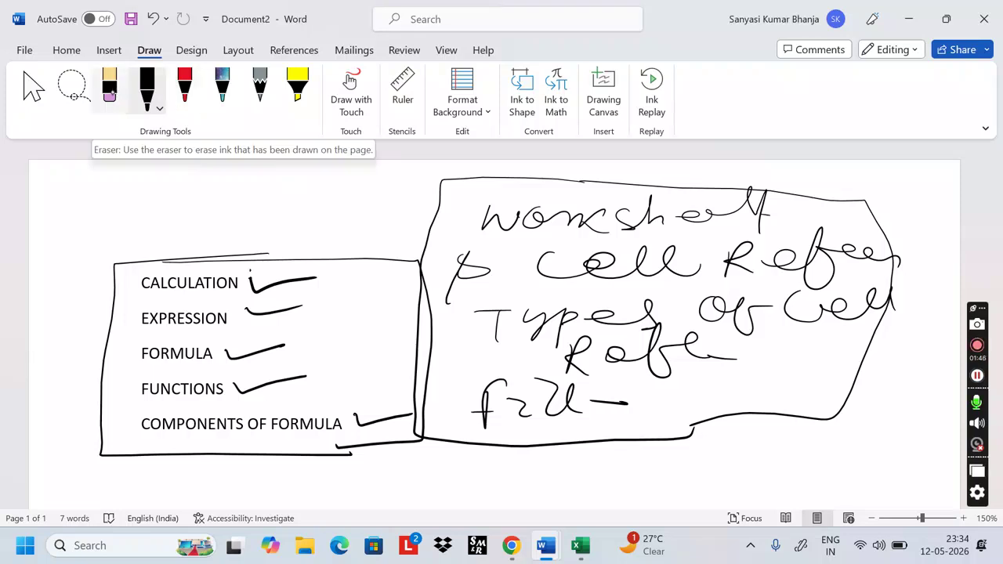
pyautogui.click(114, 93)
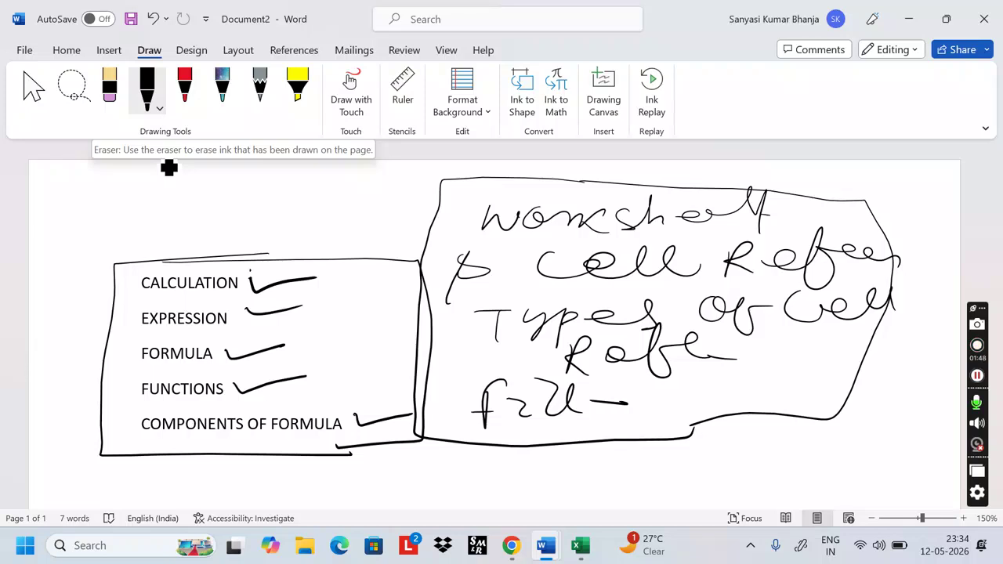
pyautogui.click(110, 86)
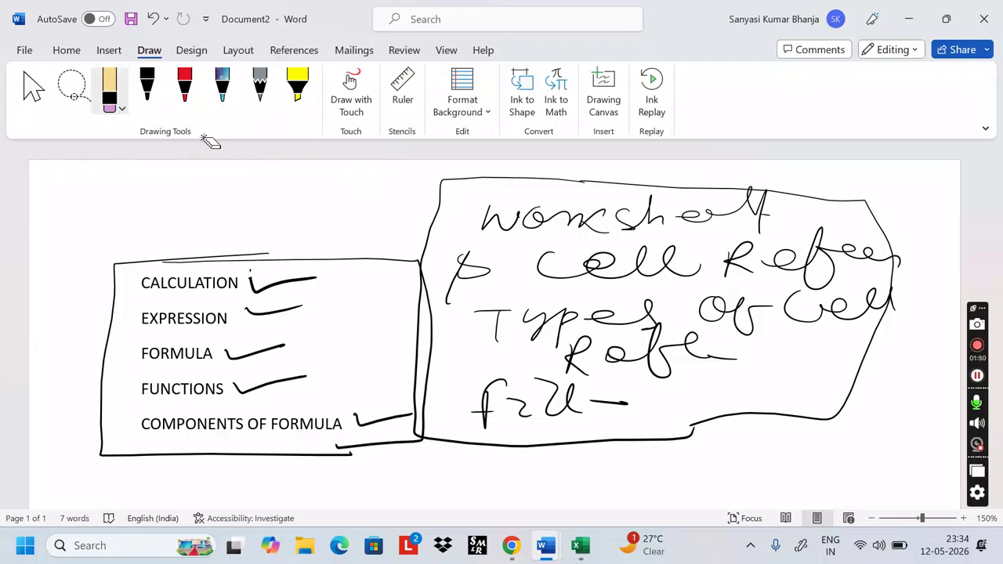
pyautogui.moveTo(282, 284)
pyautogui.mouseDown()
pyautogui.moveTo(259, 354)
pyautogui.moveTo(270, 385)
pyautogui.moveTo(431, 329)
pyautogui.mouseUp()
pyautogui.moveTo(470, 403)
pyautogui.mouseDown()
pyautogui.moveTo(658, 345)
pyautogui.moveTo(638, 211)
pyautogui.moveTo(470, 278)
pyautogui.moveTo(564, 218)
pyautogui.mouseUp()
pyautogui.moveTo(580, 181)
pyautogui.mouseDown()
pyautogui.moveTo(784, 419)
pyautogui.moveTo(862, 258)
pyautogui.moveTo(838, 309)
pyautogui.moveTo(737, 258)
pyautogui.mouseUp()
pyautogui.moveTo(571, 321)
pyautogui.mouseDown()
pyautogui.moveTo(498, 329)
pyautogui.moveTo(478, 311)
pyautogui.moveTo(619, 403)
pyautogui.mouseUp()
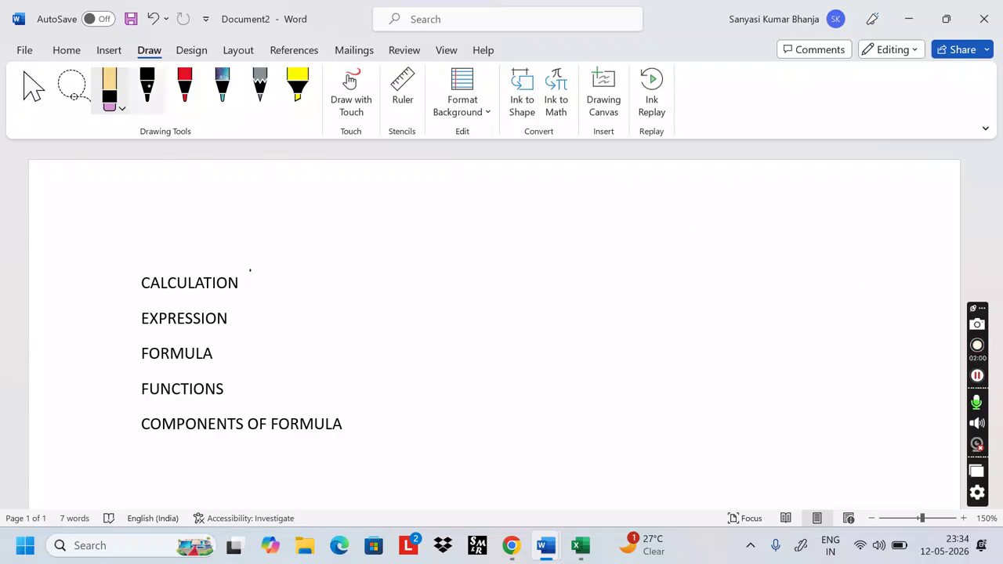
# Handwrite an underlined "Calculation" heading in black ink, with an underlined Odia note below it.
pyautogui.click(147, 88)
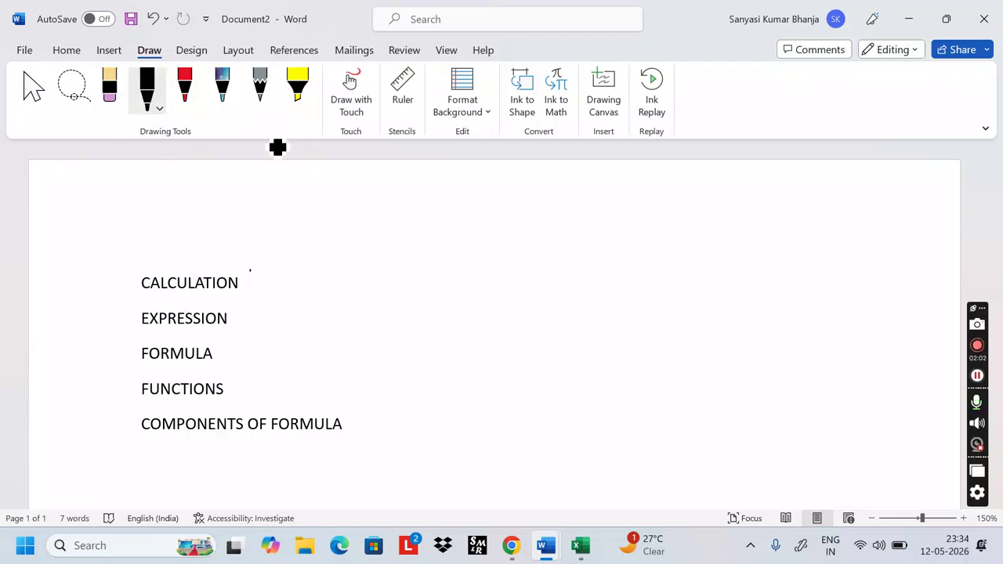
pyautogui.moveTo(433, 179)
pyautogui.mouseDown()
pyautogui.moveTo(434, 205)
pyautogui.moveTo(479, 193)
pyautogui.moveTo(626, 197)
pyautogui.moveTo(762, 182)
pyautogui.moveTo(832, 203)
pyautogui.mouseUp()
pyautogui.moveTo(514, 223); pyautogui.dragTo(785, 210)
pyautogui.moveTo(511, 260)
pyautogui.mouseDown()
pyautogui.moveTo(501, 261)
pyautogui.moveTo(513, 307)
pyautogui.moveTo(553, 251)
pyautogui.moveTo(560, 276)
pyautogui.moveTo(601, 277)
pyautogui.mouseUp()
pyautogui.moveTo(613, 254); pyautogui.dragTo(636, 273)
pyautogui.moveTo(483, 296); pyautogui.dragTo(642, 289)
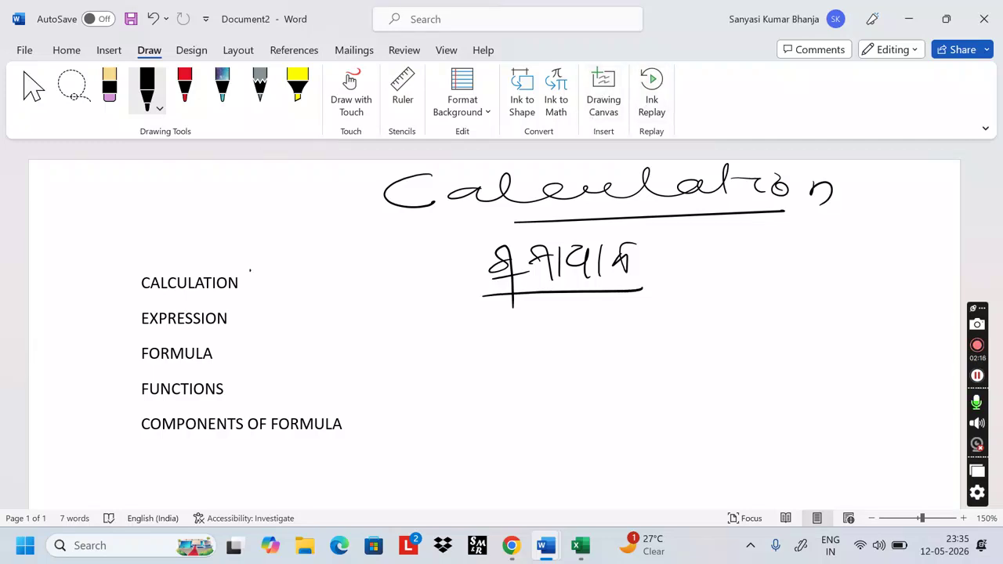
# Write "A/L" beside the Odia note and emphasize the notes with circles, underlines and a tick before the heading.
pyautogui.moveTo(679, 271)
pyautogui.mouseDown()
pyautogui.moveTo(703, 269)
pyautogui.moveTo(702, 260)
pyautogui.mouseUp()
pyautogui.moveTo(755, 223)
pyautogui.mouseDown()
pyautogui.moveTo(719, 276)
pyautogui.moveTo(793, 263)
pyautogui.mouseUp()
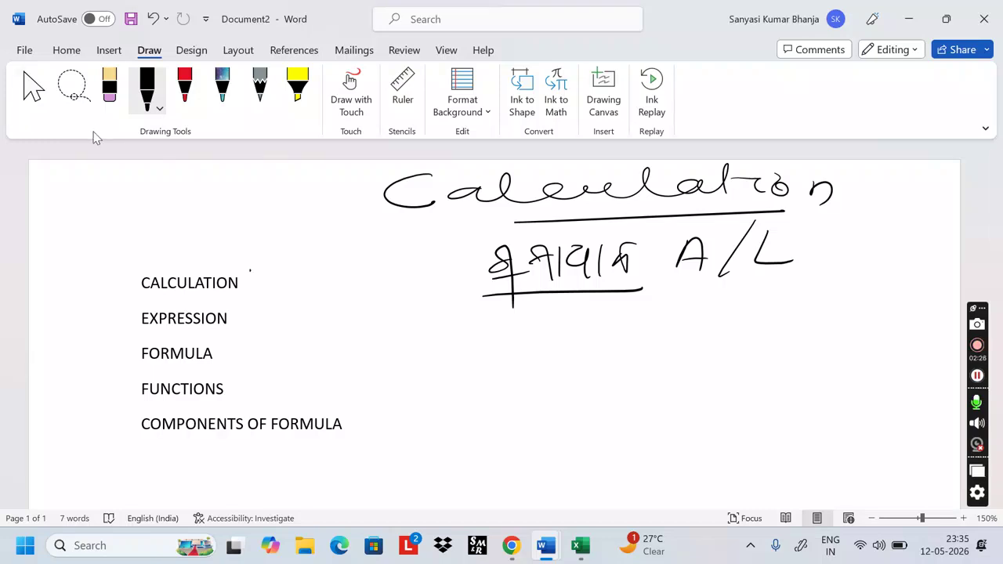
pyautogui.moveTo(501, 310)
pyautogui.mouseDown()
pyautogui.moveTo(658, 259)
pyautogui.moveTo(566, 308)
pyautogui.mouseUp()
pyautogui.moveTo(407, 220); pyautogui.dragTo(646, 213)
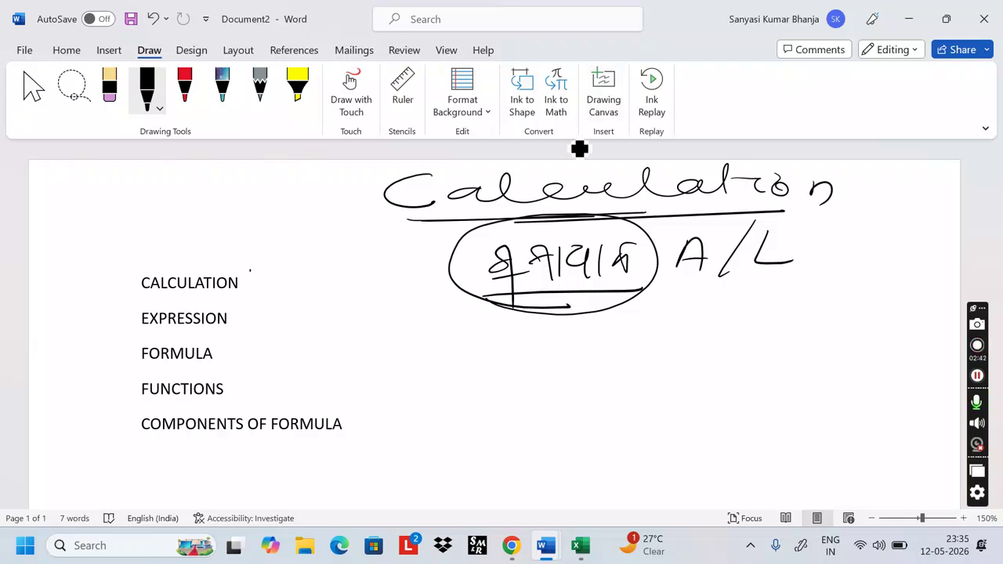
pyautogui.moveTo(784, 210)
pyautogui.mouseDown()
pyautogui.moveTo(657, 251)
pyautogui.moveTo(815, 242)
pyautogui.moveTo(666, 235)
pyautogui.moveTo(784, 210)
pyautogui.mouseUp()
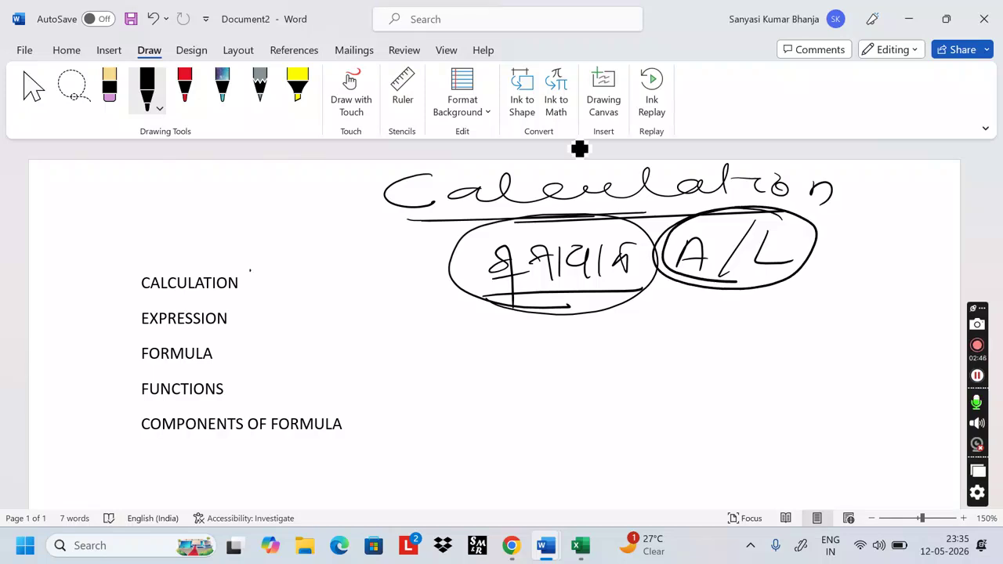
pyautogui.moveTo(343, 182)
pyautogui.mouseDown()
pyautogui.moveTo(346, 199)
pyautogui.moveTo(400, 177)
pyautogui.moveTo(348, 201)
pyautogui.moveTo(408, 180)
pyautogui.mouseUp()
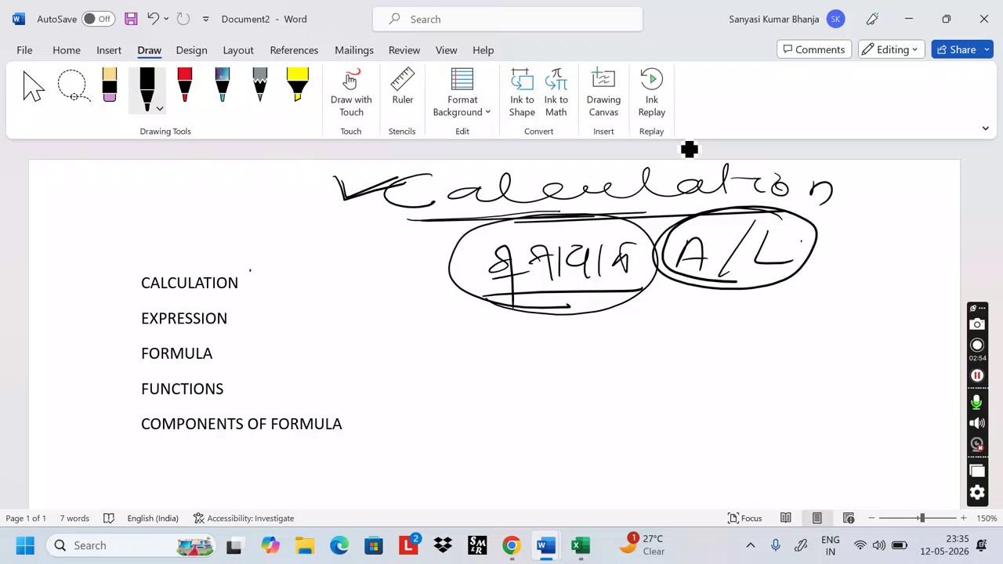
# Handwrite "Important operator" below the circled notes and underline "operator".
pyautogui.moveTo(519, 325)
pyautogui.mouseDown()
pyautogui.moveTo(519, 358)
pyautogui.moveTo(548, 334)
pyautogui.mouseUp()
pyautogui.moveTo(548, 333)
pyautogui.mouseDown()
pyautogui.moveTo(564, 349)
pyautogui.moveTo(658, 313)
pyautogui.moveTo(699, 334)
pyautogui.moveTo(748, 338)
pyautogui.moveTo(762, 309)
pyautogui.mouseUp()
pyautogui.moveTo(749, 321); pyautogui.dragTo(765, 321)
pyautogui.moveTo(586, 376)
pyautogui.mouseDown()
pyautogui.moveTo(567, 382)
pyautogui.moveTo(605, 404)
pyautogui.moveTo(662, 370)
pyautogui.moveTo(658, 380)
pyautogui.moveTo(751, 349)
pyautogui.mouseUp()
pyautogui.moveTo(723, 379); pyautogui.dragTo(765, 347)
pyautogui.moveTo(759, 371); pyautogui.dragTo(810, 354)
pyautogui.moveTo(805, 373); pyautogui.dragTo(832, 357)
pyautogui.moveTo(748, 365); pyautogui.dragTo(785, 360)
pyautogui.moveTo(557, 404); pyautogui.dragTo(794, 383)
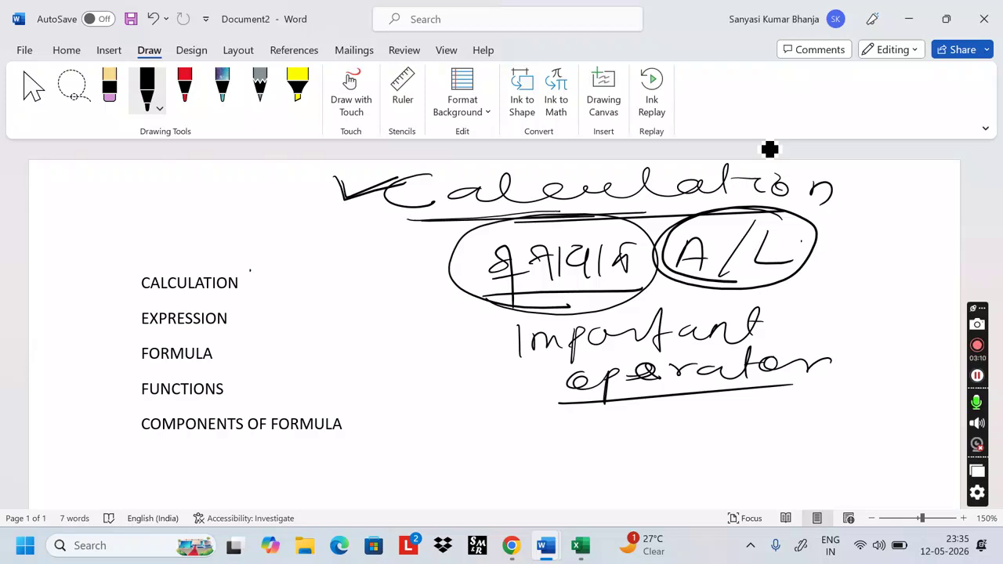
# Add emphasis strokes to the Calculation heading and the Odia note, and tick EXPRESSION in the topic list.
pyautogui.moveTo(404, 227); pyautogui.dragTo(458, 223)
pyautogui.moveTo(429, 283)
pyautogui.mouseDown()
pyautogui.moveTo(480, 275)
pyautogui.moveTo(469, 305)
pyautogui.mouseUp()
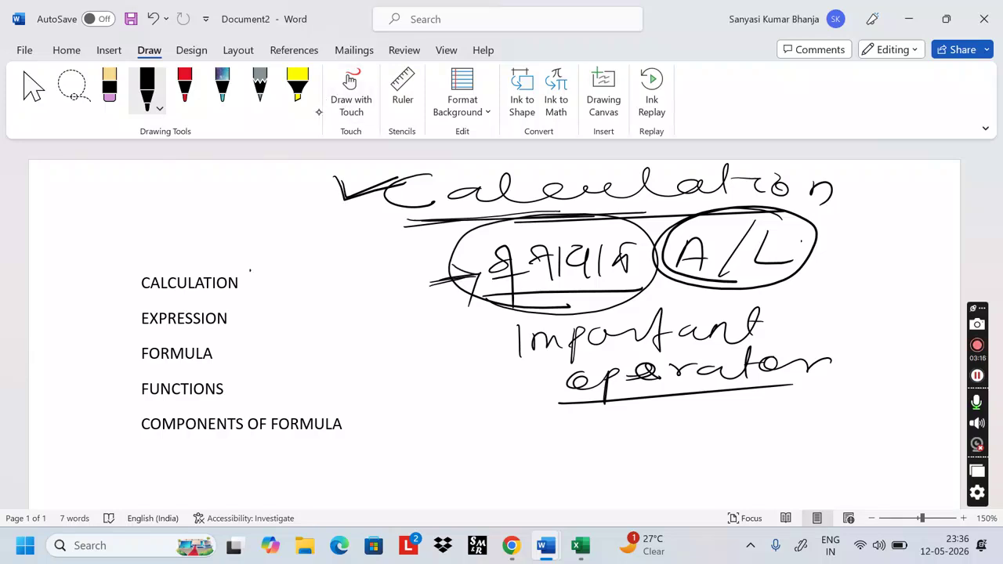
pyautogui.moveTo(123, 314); pyautogui.dragTo(176, 306)
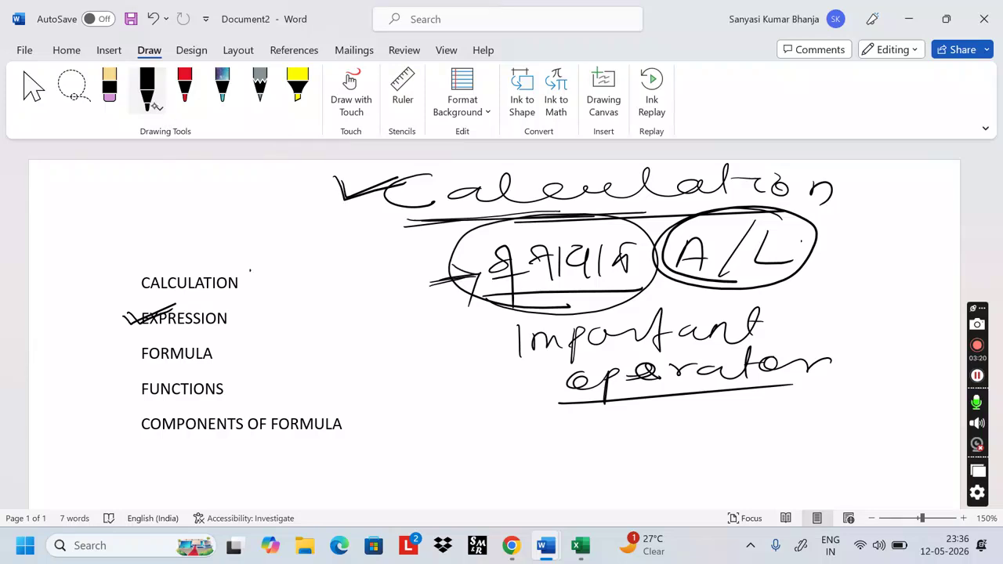
# Erase the handwritten Calculation notes with the Eraser, keeping the tick at EXPRESSION.
pyautogui.click(109, 86)
pyautogui.moveTo(341, 191)
pyautogui.mouseDown()
pyautogui.moveTo(725, 185)
pyautogui.moveTo(662, 257)
pyautogui.moveTo(787, 254)
pyautogui.moveTo(748, 185)
pyautogui.mouseUp()
pyautogui.moveTo(430, 283)
pyautogui.mouseDown()
pyautogui.moveTo(501, 266)
pyautogui.moveTo(642, 292)
pyautogui.moveTo(580, 344)
pyautogui.moveTo(518, 338)
pyautogui.mouseUp()
pyautogui.moveTo(682, 325)
pyautogui.mouseDown()
pyautogui.moveTo(642, 372)
pyautogui.moveTo(572, 384)
pyautogui.moveTo(823, 365)
pyautogui.mouseUp()
# Handwrite an Odia heading in black ink in the blank area above the topic list's level.
pyautogui.click(147, 86)
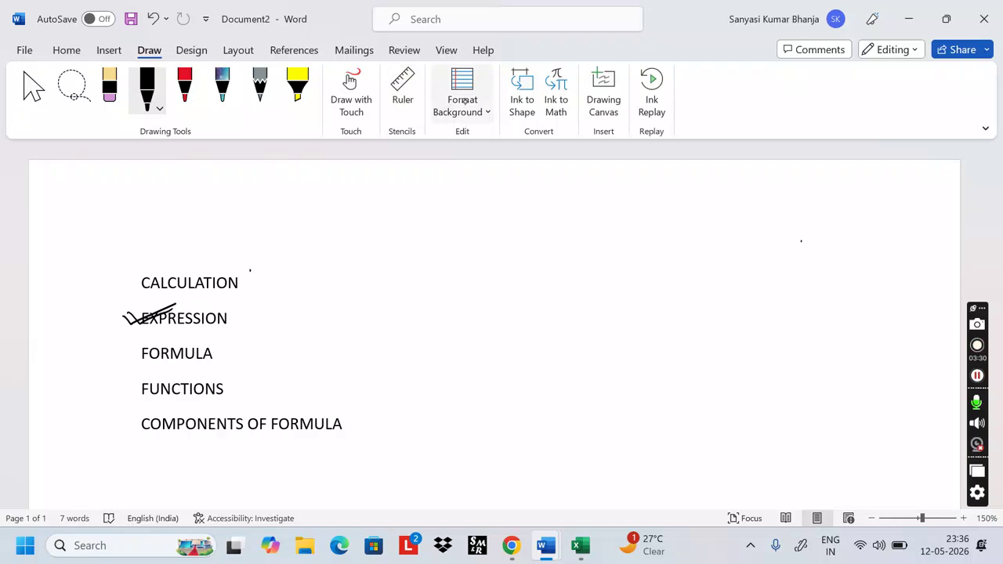
pyautogui.moveTo(486, 195)
pyautogui.mouseDown()
pyautogui.moveTo(464, 204)
pyautogui.moveTo(481, 216)
pyautogui.moveTo(481, 232)
pyautogui.mouseUp()
pyautogui.moveTo(449, 214); pyautogui.dragTo(496, 211)
pyautogui.moveTo(505, 203)
pyautogui.mouseDown()
pyautogui.moveTo(516, 196)
pyautogui.moveTo(521, 214)
pyautogui.mouseUp()
pyautogui.moveTo(528, 181); pyautogui.dragTo(529, 210)
pyautogui.moveTo(532, 191)
pyautogui.mouseDown()
pyautogui.moveTo(572, 210)
pyautogui.moveTo(598, 183)
pyautogui.moveTo(597, 215)
pyautogui.mouseUp()
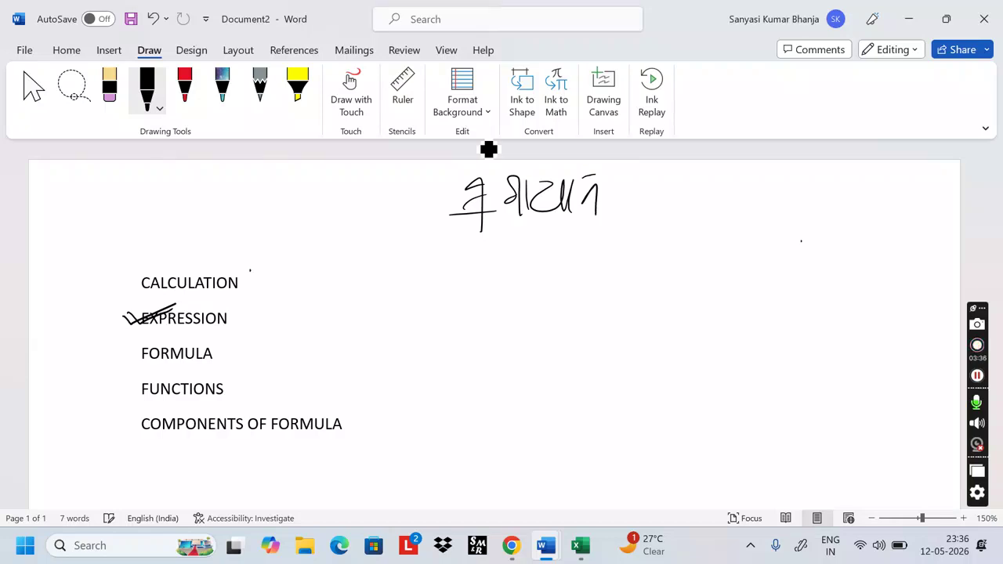
# Handwrite and underline a second word beside the Odia heading, and add a tick after EXPRESSION.
pyautogui.moveTo(660, 194)
pyautogui.mouseDown()
pyautogui.moveTo(666, 217)
pyautogui.moveTo(730, 208)
pyautogui.mouseUp()
pyautogui.moveTo(748, 202); pyautogui.dragTo(815, 199)
pyautogui.moveTo(820, 190)
pyautogui.mouseDown()
pyautogui.moveTo(817, 235)
pyautogui.moveTo(857, 185)
pyautogui.moveTo(852, 220)
pyautogui.mouseUp()
pyautogui.moveTo(582, 238); pyautogui.dragTo(858, 229)
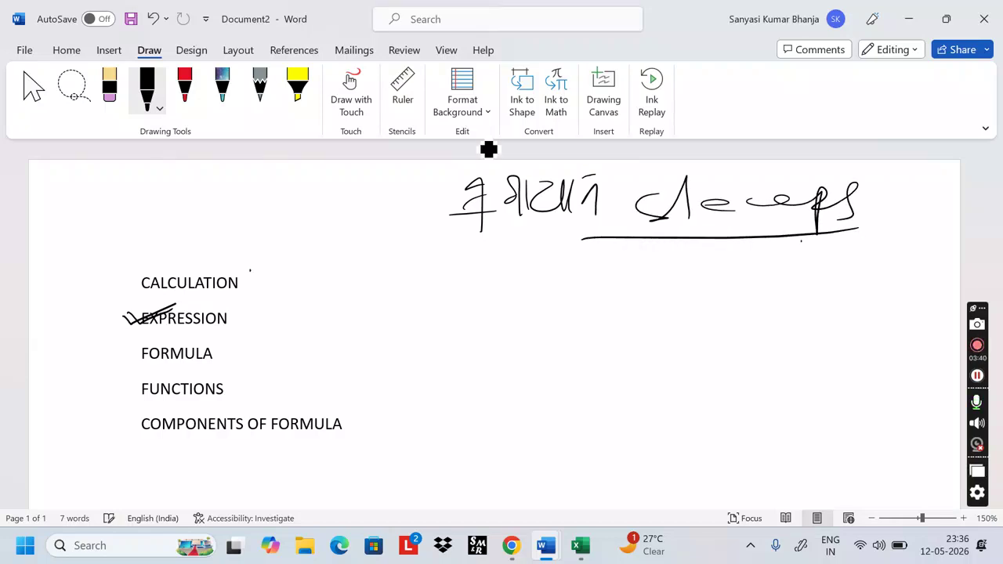
pyautogui.moveTo(705, 207)
pyautogui.mouseDown()
pyautogui.moveTo(791, 185)
pyautogui.moveTo(744, 206)
pyautogui.mouseUp()
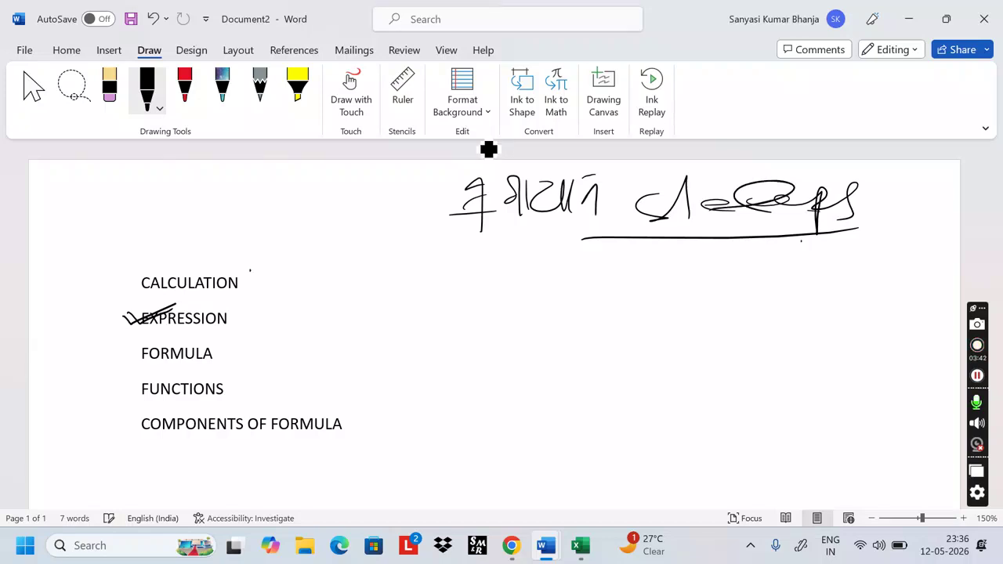
pyautogui.moveTo(243, 313)
pyautogui.mouseDown()
pyautogui.moveTo(262, 321)
pyautogui.moveTo(280, 313)
pyautogui.mouseUp()
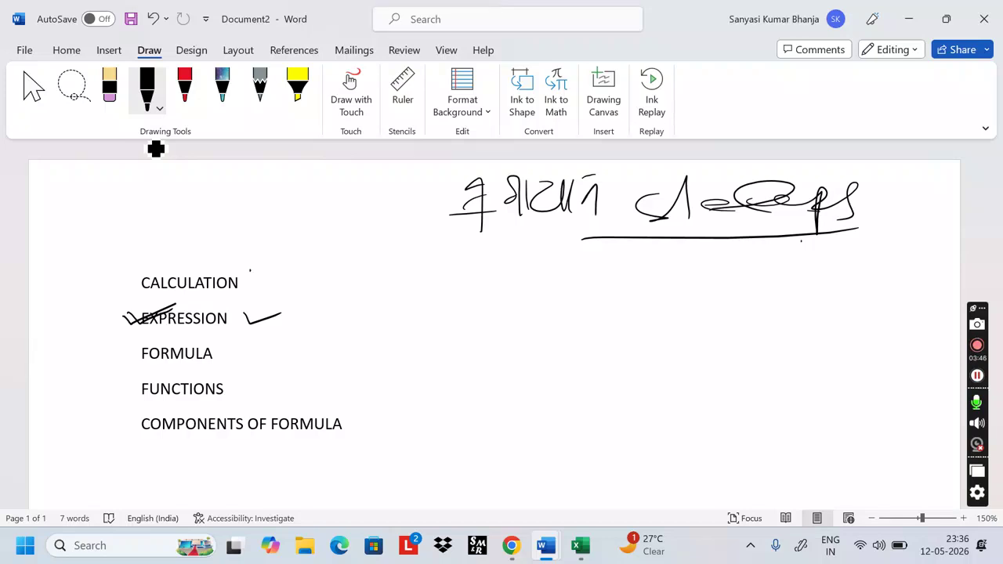
# Handwrite the expression "= 4 × 5 + 6 × 7 − 8" below the heading and erase its underline.
pyautogui.moveTo(457, 278)
pyautogui.mouseDown()
pyautogui.moveTo(458, 294)
pyautogui.moveTo(490, 319)
pyautogui.mouseUp()
pyautogui.moveTo(507, 281); pyautogui.dragTo(535, 308)
pyautogui.moveTo(533, 281)
pyautogui.mouseDown()
pyautogui.moveTo(511, 310)
pyautogui.moveTo(551, 309)
pyautogui.moveTo(577, 276)
pyautogui.moveTo(607, 304)
pyautogui.moveTo(620, 283)
pyautogui.mouseUp()
pyautogui.moveTo(646, 268)
pyautogui.mouseDown()
pyautogui.moveTo(635, 292)
pyautogui.moveTo(696, 290)
pyautogui.moveTo(676, 296)
pyautogui.mouseUp()
pyautogui.moveTo(708, 271)
pyautogui.mouseDown()
pyautogui.moveTo(714, 303)
pyautogui.moveTo(730, 286)
pyautogui.moveTo(815, 272)
pyautogui.mouseUp()
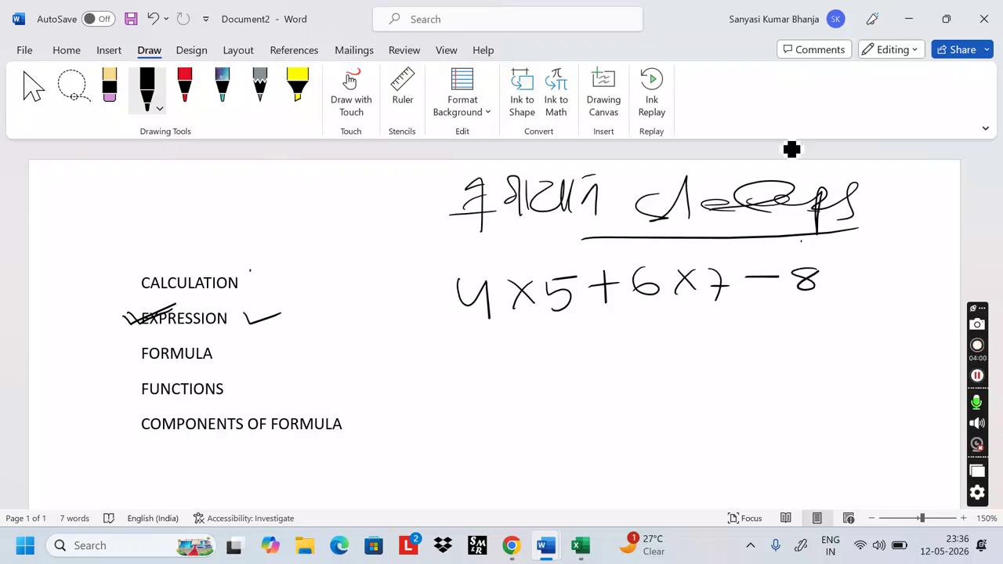
pyautogui.moveTo(389, 296)
pyautogui.mouseDown()
pyautogui.moveTo(414, 294)
pyautogui.moveTo(424, 309)
pyautogui.moveTo(492, 326)
pyautogui.moveTo(842, 320)
pyautogui.mouseUp()
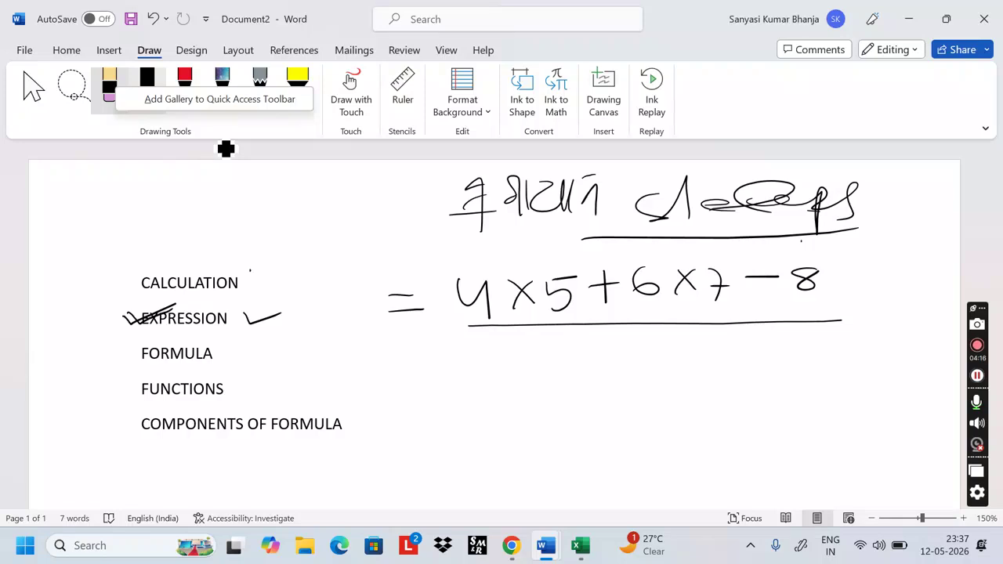
pyautogui.click(113, 85)
pyautogui.click(655, 323)
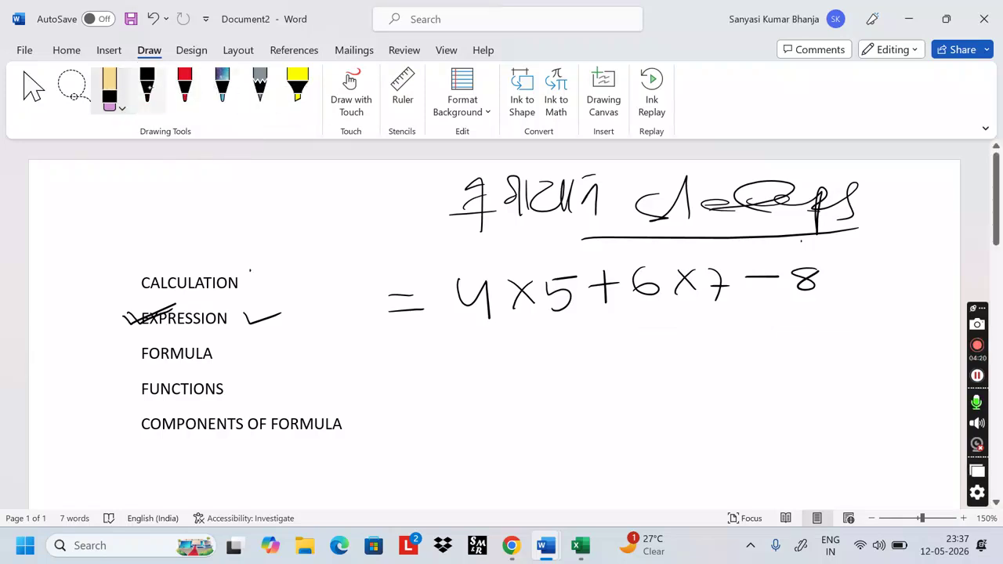
# Handwrite "Bracket" below the expression and draw brackets around 4 × 5 and 6 × 7.
pyautogui.click(146, 86)
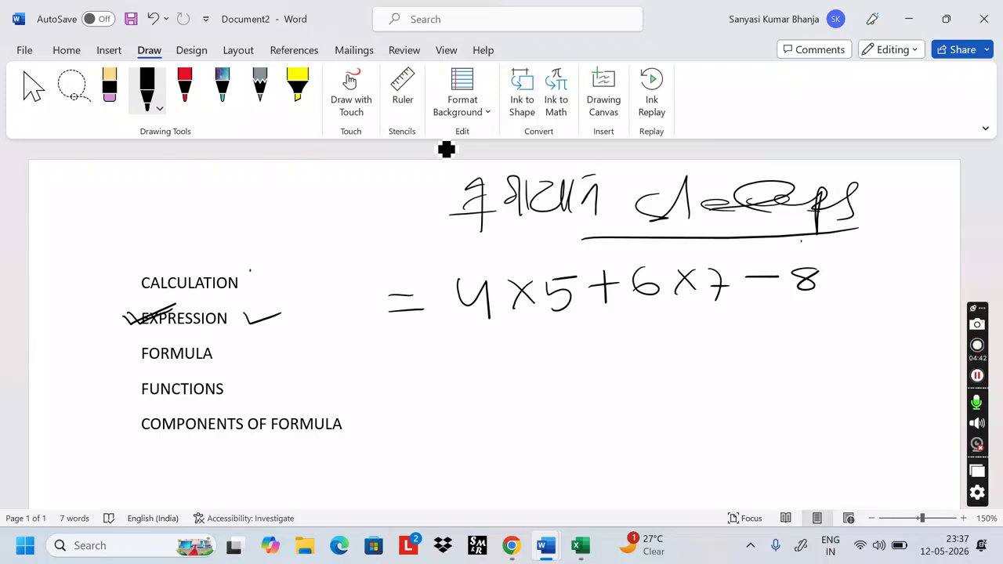
pyautogui.moveTo(546, 331)
pyautogui.mouseDown()
pyautogui.moveTo(544, 363)
pyautogui.moveTo(641, 335)
pyautogui.moveTo(725, 351)
pyautogui.moveTo(755, 335)
pyautogui.mouseUp()
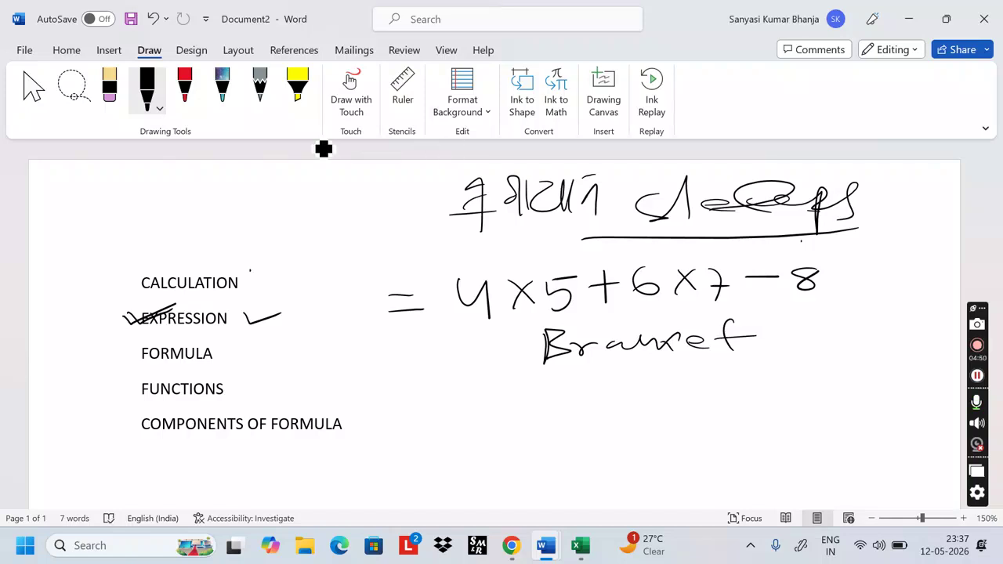
pyautogui.moveTo(464, 263)
pyautogui.mouseDown()
pyautogui.moveTo(445, 309)
pyautogui.moveTo(470, 320)
pyautogui.mouseUp()
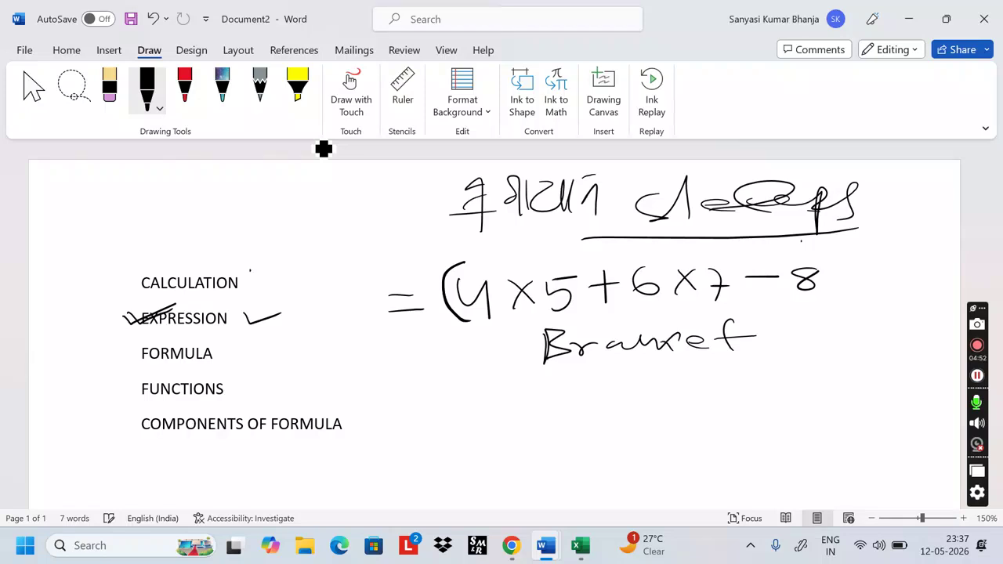
pyautogui.moveTo(573, 258); pyautogui.dragTo(576, 310)
pyautogui.moveTo(636, 254); pyautogui.dragTo(631, 302)
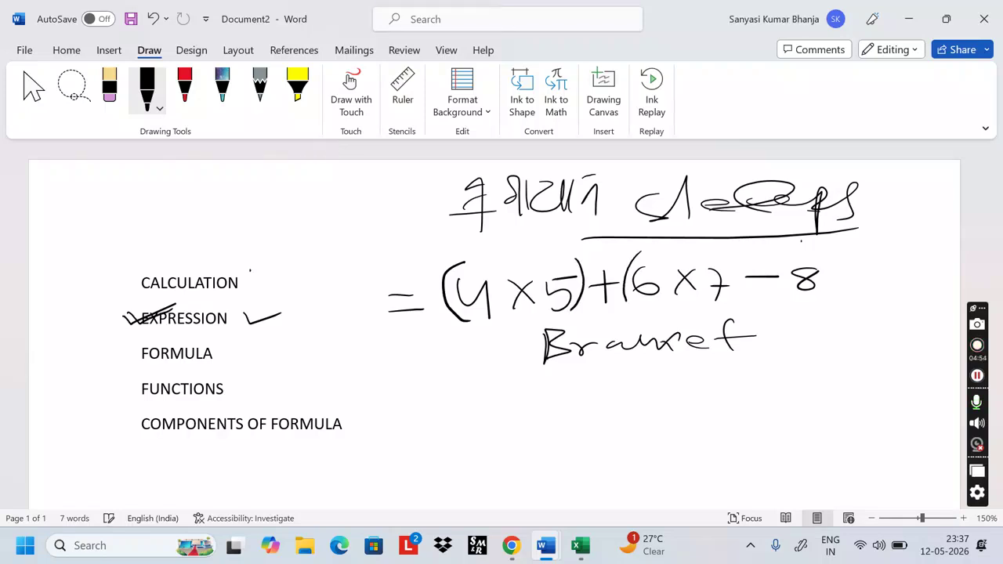
pyautogui.moveTo(723, 256); pyautogui.dragTo(717, 317)
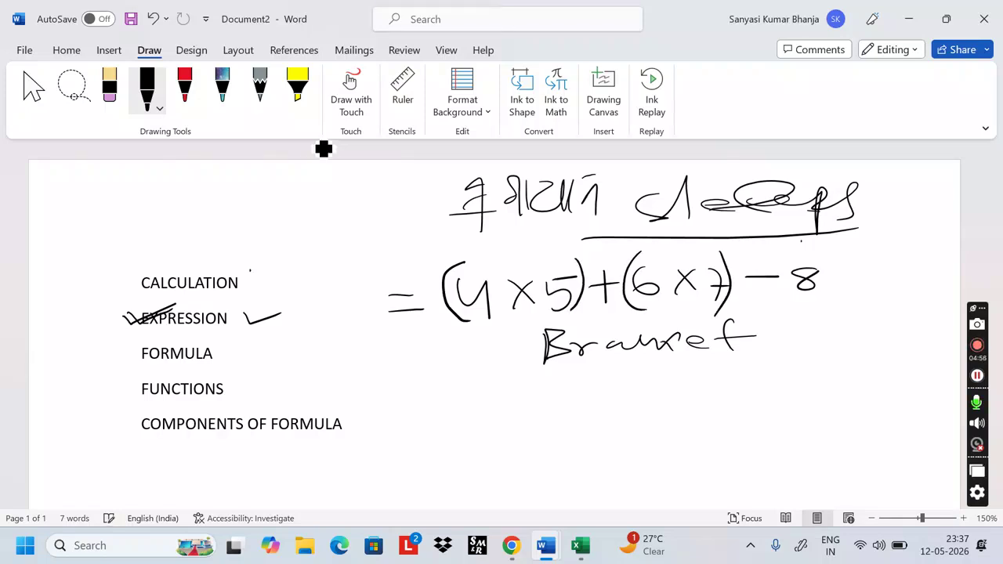
# Erase the handwritten word "Bracket" and write "20 + 42 − 8" in black ink in its place.
pyautogui.click(109, 87)
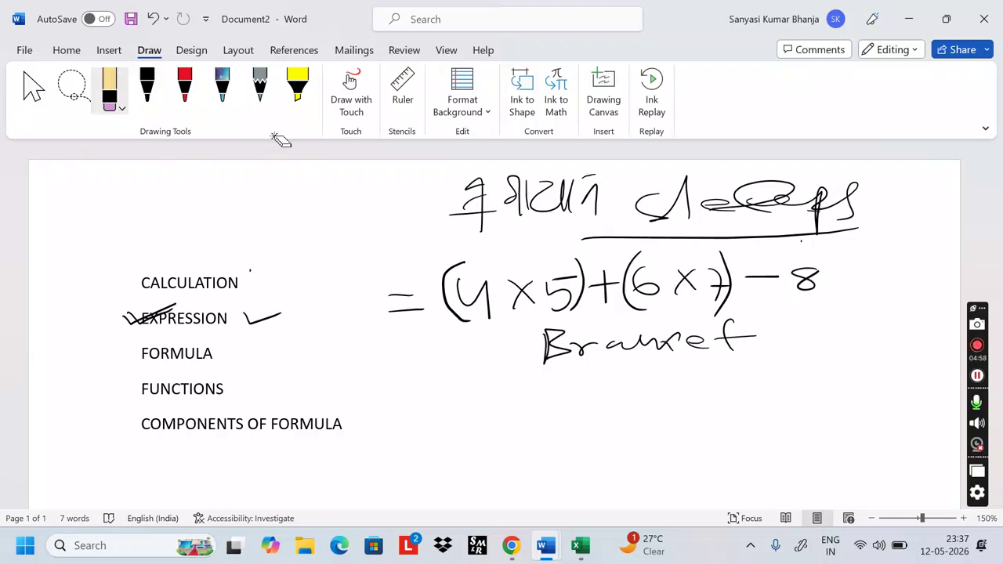
pyautogui.moveTo(548, 345); pyautogui.dragTo(748, 339)
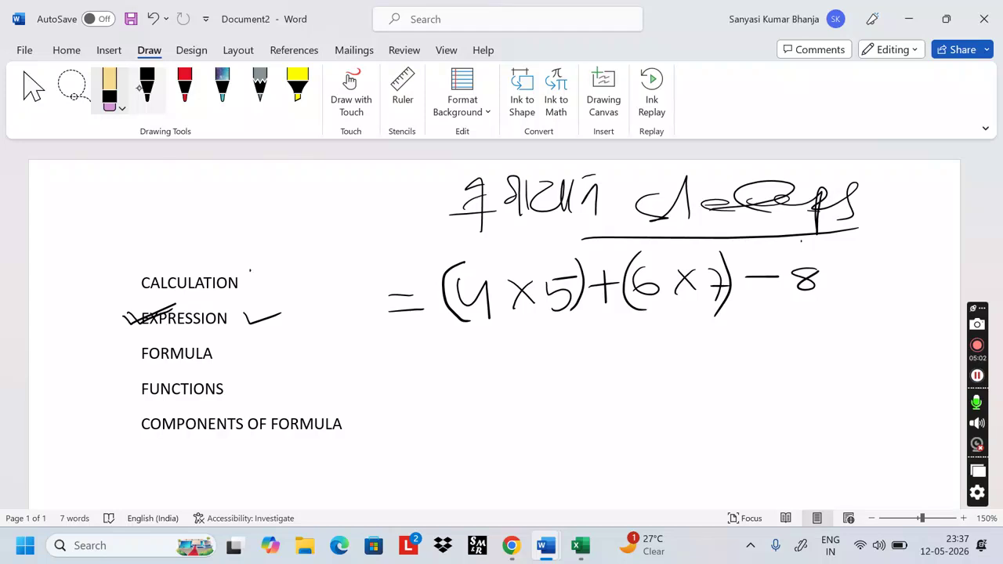
pyautogui.rightClick(143, 88)
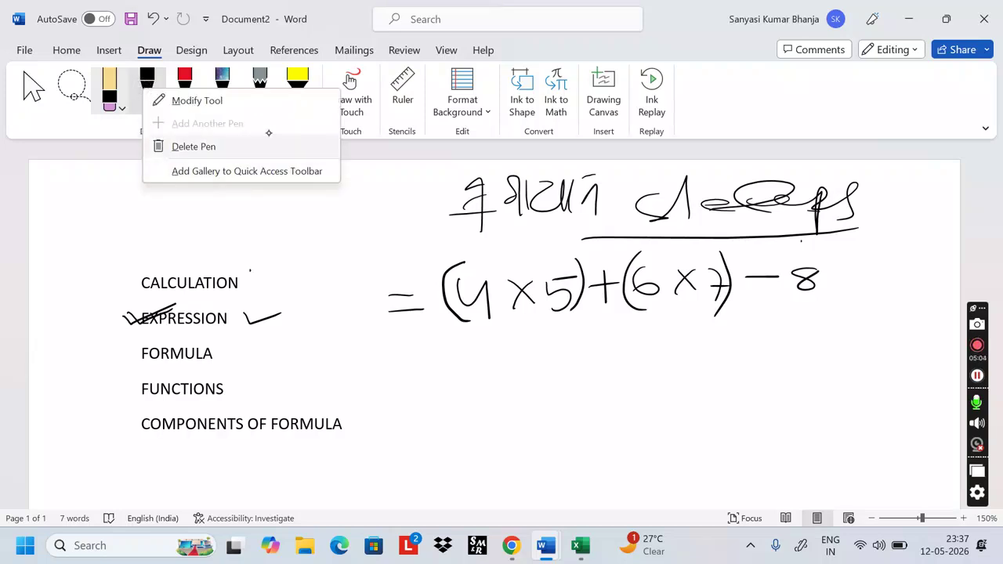
pyautogui.click(147, 85)
pyautogui.moveTo(483, 346)
pyautogui.mouseDown()
pyautogui.moveTo(517, 368)
pyautogui.moveTo(543, 344)
pyautogui.mouseUp()
pyautogui.moveTo(604, 328); pyautogui.dragTo(603, 362)
pyautogui.moveTo(585, 345); pyautogui.dragTo(621, 342)
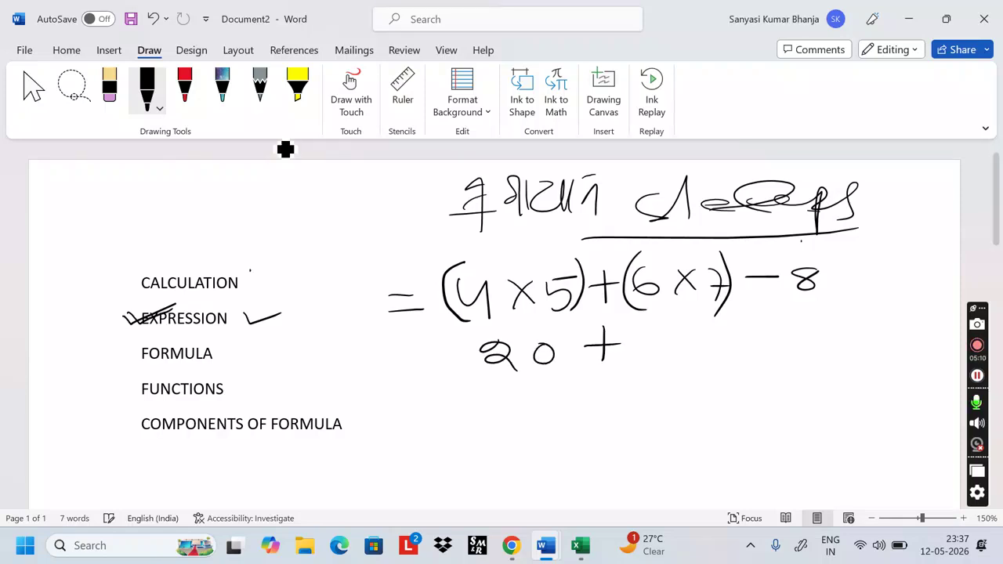
pyautogui.moveTo(647, 329); pyautogui.dragTo(669, 350)
pyautogui.moveTo(663, 331)
pyautogui.mouseDown()
pyautogui.moveTo(665, 362)
pyautogui.moveTo(705, 358)
pyautogui.moveTo(741, 337)
pyautogui.moveTo(766, 348)
pyautogui.moveTo(782, 328)
pyautogui.mouseUp()
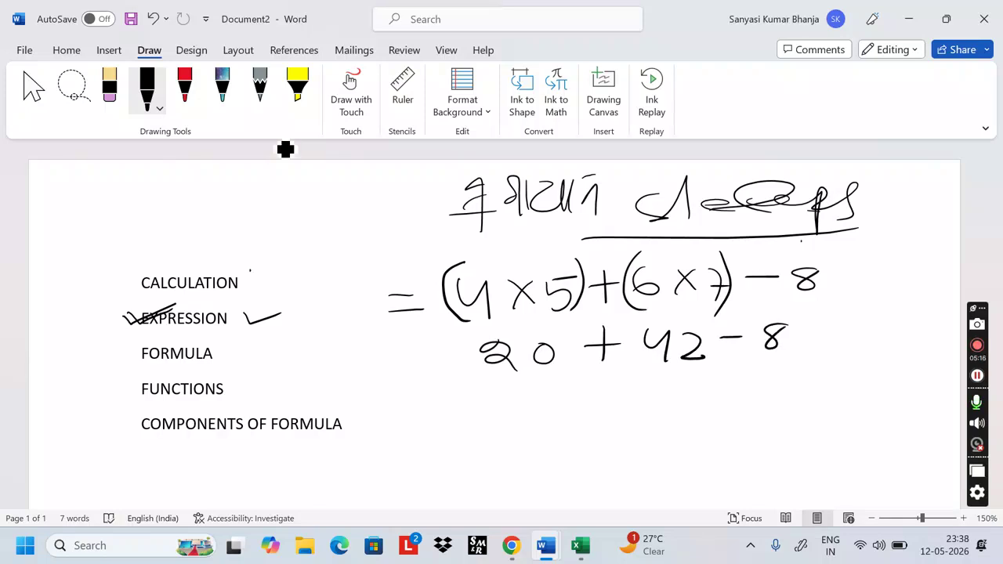
# Draw outer brackets around the two products in the expression, then mark 20 and 42 and circle the 8 on the line below.
pyautogui.moveTo(447, 247)
pyautogui.mouseDown()
pyautogui.moveTo(438, 325)
pyautogui.moveTo(457, 331)
pyautogui.mouseUp()
pyautogui.moveTo(733, 248); pyautogui.dragTo(736, 318)
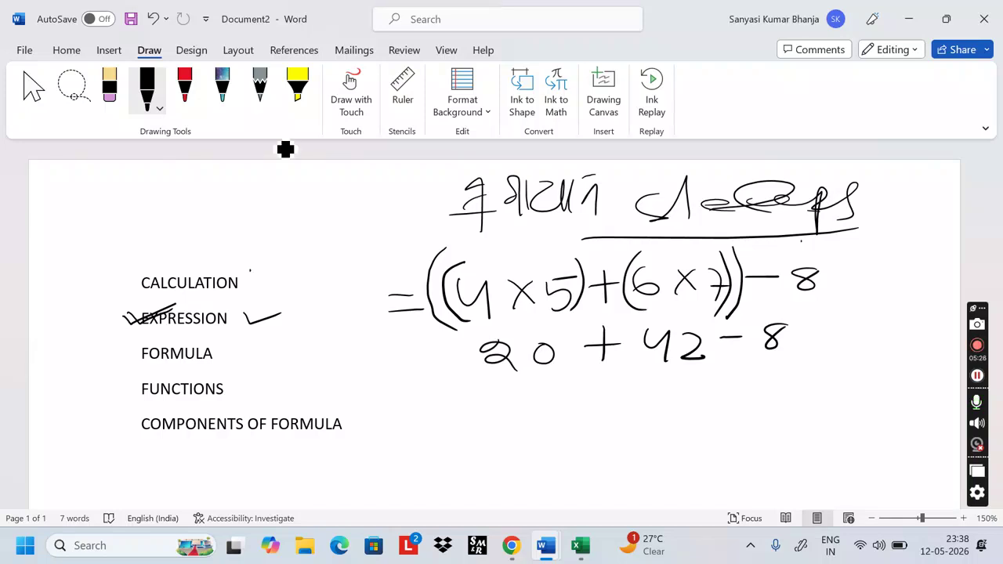
pyautogui.moveTo(484, 374); pyautogui.dragTo(551, 382)
pyautogui.moveTo(638, 362); pyautogui.dragTo(708, 374)
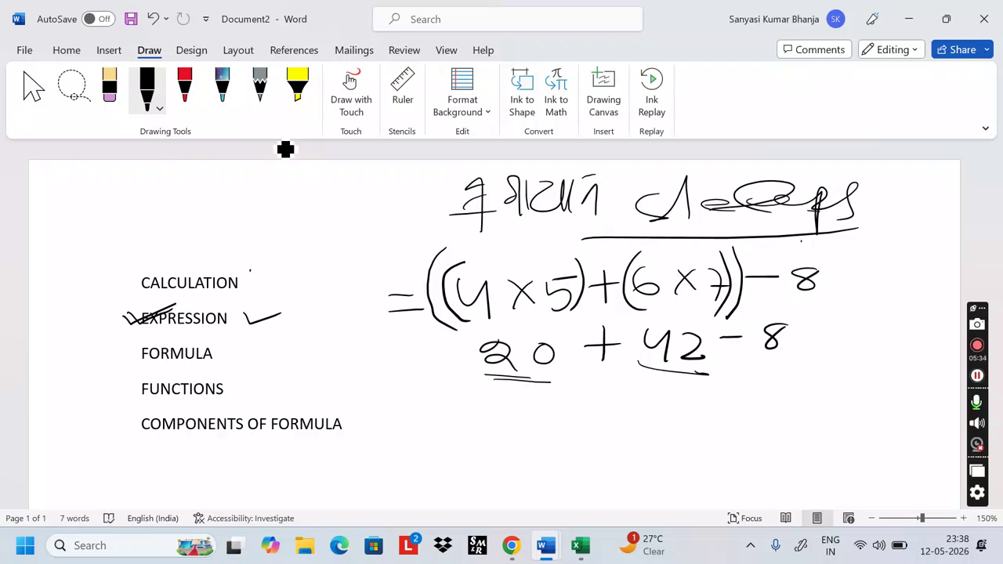
pyautogui.moveTo(486, 328); pyautogui.dragTo(487, 403)
pyautogui.moveTo(704, 318); pyautogui.dragTo(685, 386)
pyautogui.moveTo(799, 304)
pyautogui.mouseDown()
pyautogui.moveTo(775, 371)
pyautogui.moveTo(802, 309)
pyautogui.mouseUp()
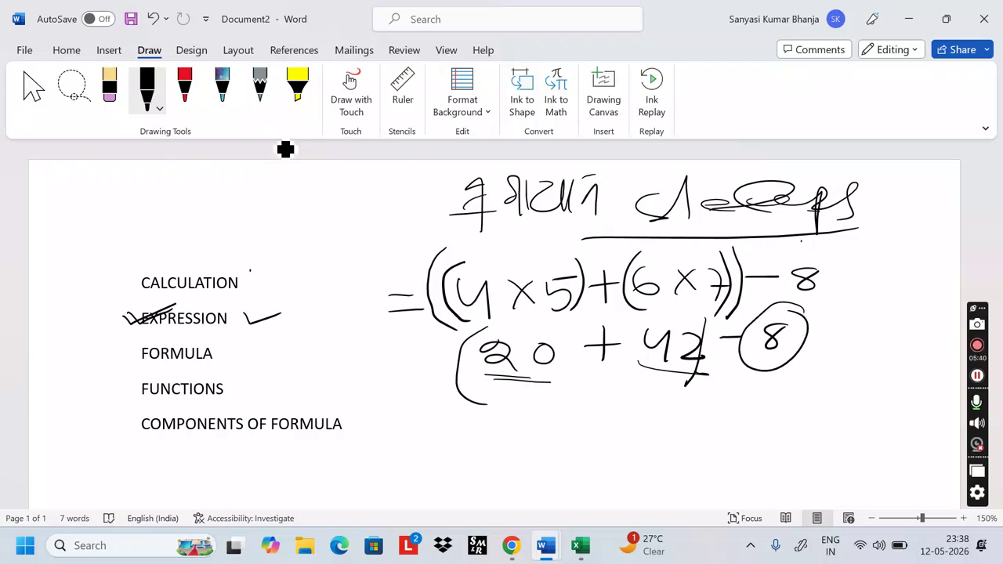
# Handwrite "62 − 8 = 54" as the third calculation line and circle the 54.
pyautogui.moveTo(531, 393)
pyautogui.mouseDown()
pyautogui.moveTo(525, 409)
pyautogui.moveTo(589, 419)
pyautogui.moveTo(707, 398)
pyautogui.mouseUp()
pyautogui.moveTo(696, 409); pyautogui.dragTo(708, 409)
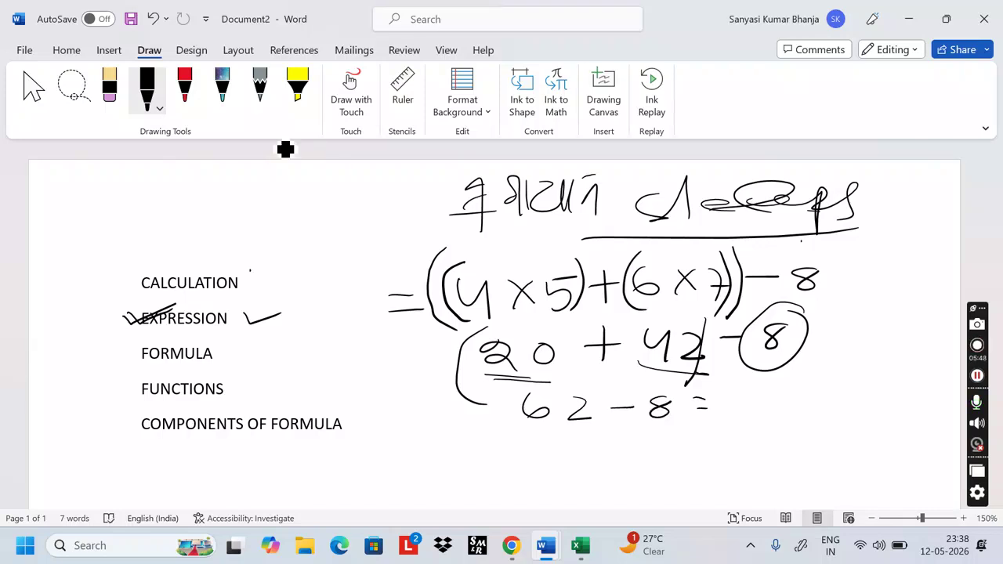
pyautogui.moveTo(716, 387)
pyautogui.mouseDown()
pyautogui.moveTo(715, 413)
pyautogui.moveTo(759, 389)
pyautogui.moveTo(777, 402)
pyautogui.moveTo(773, 425)
pyautogui.mouseUp()
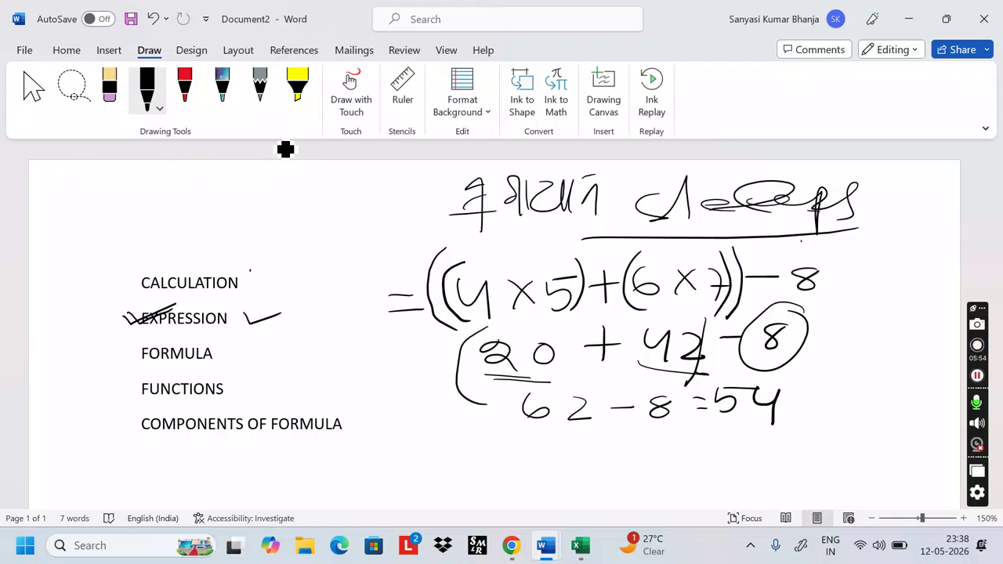
pyautogui.moveTo(774, 375)
pyautogui.mouseDown()
pyautogui.moveTo(704, 406)
pyautogui.moveTo(784, 385)
pyautogui.mouseUp()
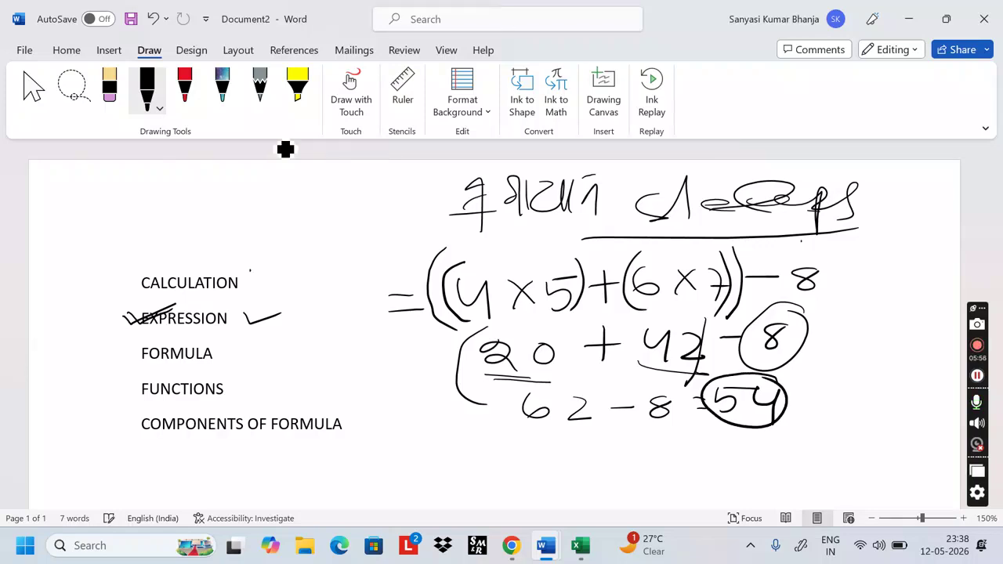
# Draw lines beneath each calculation line, an arrow down from the circled 54, and a dash after the expression's 8.
pyautogui.moveTo(421, 329); pyautogui.dragTo(841, 318)
pyautogui.moveTo(462, 388); pyautogui.dragTo(804, 373)
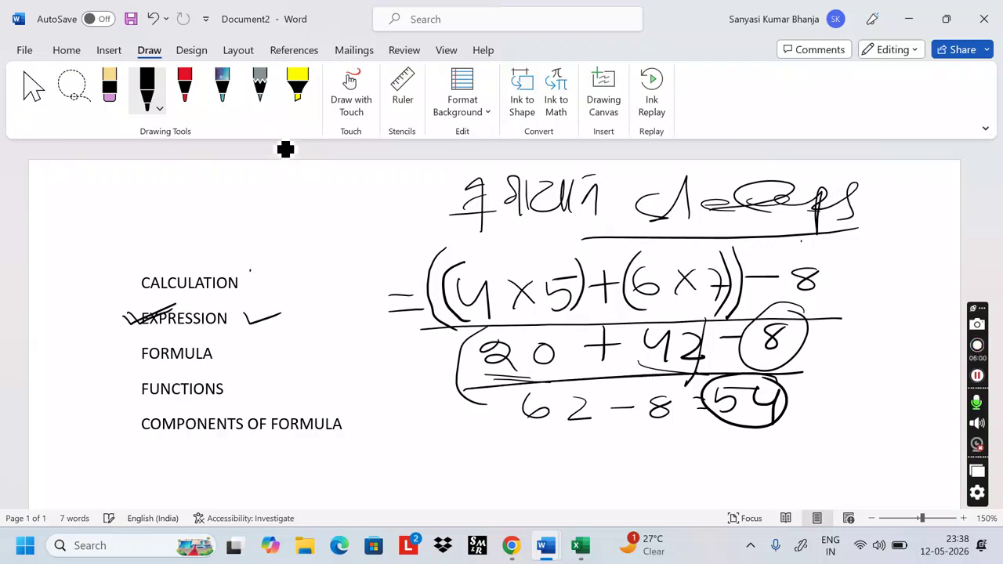
pyautogui.moveTo(518, 430); pyautogui.dragTo(644, 426)
pyautogui.moveTo(756, 426)
pyautogui.mouseDown()
pyautogui.moveTo(760, 448)
pyautogui.moveTo(776, 439)
pyautogui.mouseUp()
pyautogui.moveTo(824, 291); pyautogui.dragTo(865, 288)
# Handwrite the word "Expression." below the calculation lines.
pyautogui.moveTo(550, 455)
pyautogui.mouseDown()
pyautogui.moveTo(519, 458)
pyautogui.moveTo(552, 480)
pyautogui.mouseUp()
pyautogui.moveTo(521, 467); pyautogui.dragTo(584, 477)
pyautogui.moveTo(585, 461)
pyautogui.mouseDown()
pyautogui.moveTo(566, 478)
pyautogui.moveTo(604, 484)
pyautogui.moveTo(616, 467)
pyautogui.mouseUp()
pyautogui.moveTo(625, 468)
pyautogui.mouseDown()
pyautogui.moveTo(650, 453)
pyautogui.moveTo(676, 454)
pyautogui.mouseUp()
pyautogui.moveTo(678, 462)
pyautogui.mouseDown()
pyautogui.moveTo(722, 450)
pyautogui.moveTo(780, 470)
pyautogui.mouseUp()
pyautogui.click(807, 461)
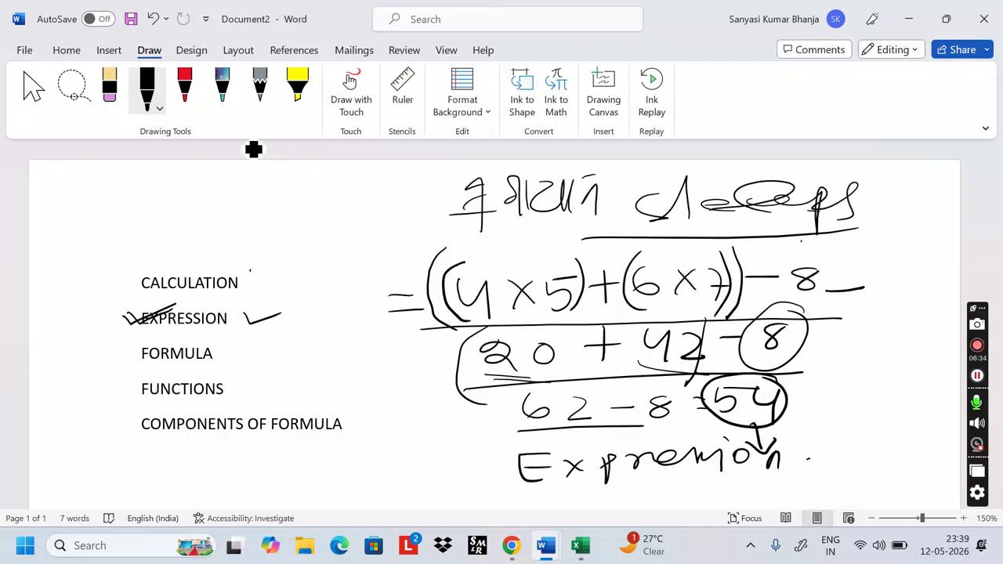
# Draw an arrow to the first bracket, then erase it with the underlined heading and the ticks around EXPRESSION.
pyautogui.moveTo(402, 216); pyautogui.dragTo(429, 263)
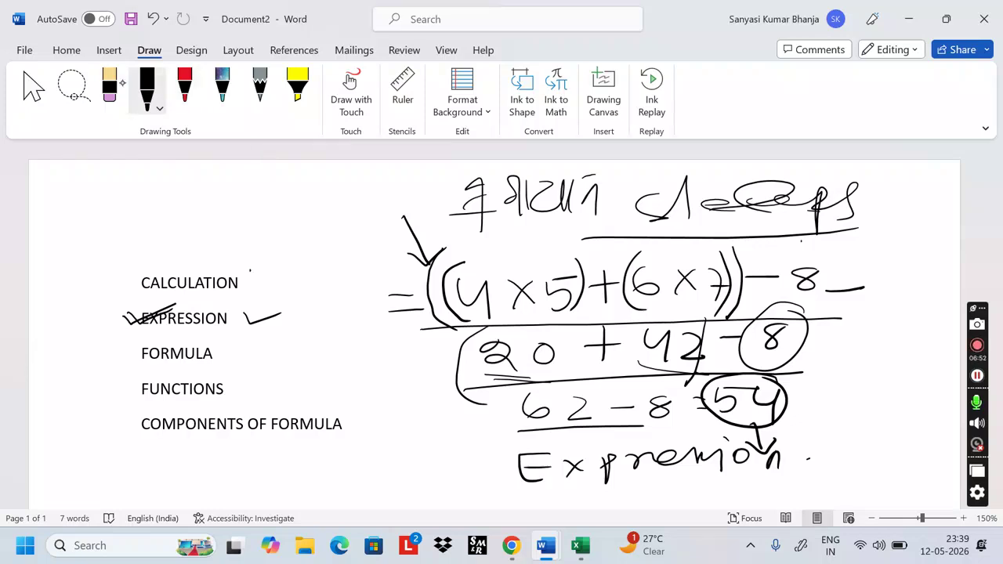
pyautogui.click(109, 87)
pyautogui.moveTo(415, 235); pyautogui.dragTo(564, 196)
pyautogui.moveTo(462, 213)
pyautogui.mouseDown()
pyautogui.moveTo(752, 194)
pyautogui.moveTo(854, 202)
pyautogui.mouseUp()
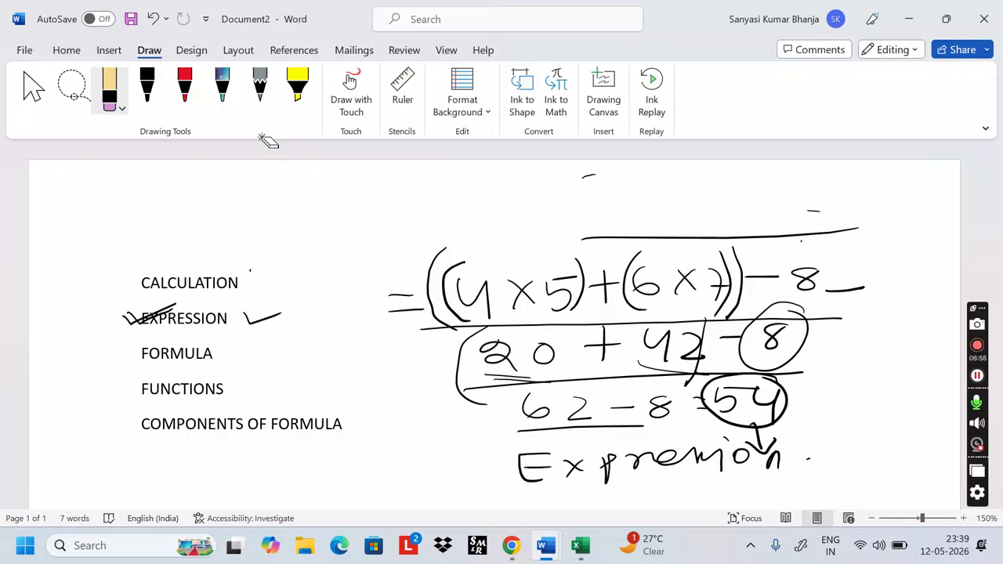
pyautogui.moveTo(813, 210); pyautogui.dragTo(816, 237)
pyautogui.moveTo(135, 320); pyautogui.dragTo(166, 311)
pyautogui.moveTo(245, 321); pyautogui.dragTo(281, 314)
# Draw a black arrow from EXPRESSION to FORMULA, underline FORMULA, and handwrite "Process =" above the expression.
pyautogui.click(147, 86)
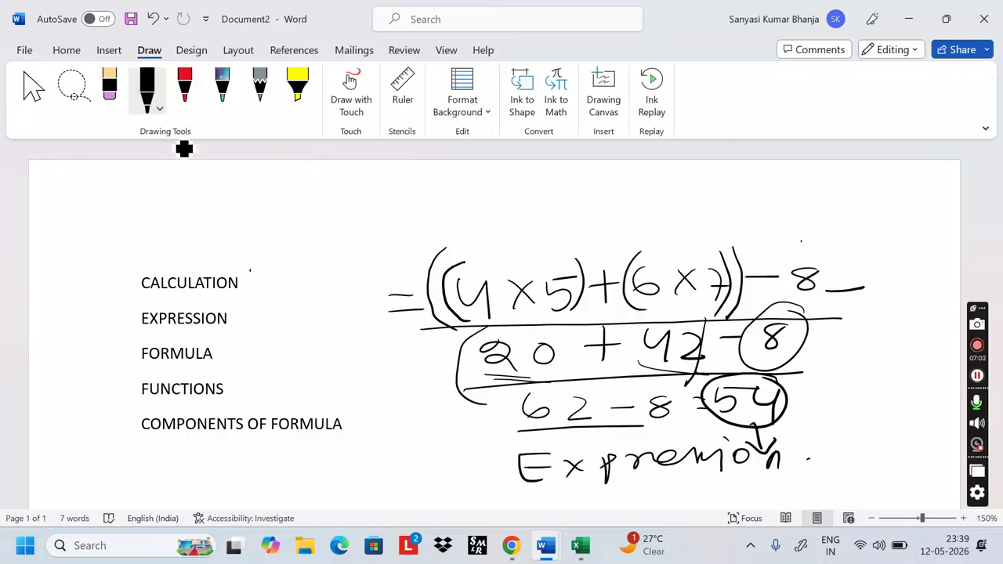
pyautogui.moveTo(135, 316)
pyautogui.mouseDown()
pyautogui.moveTo(107, 335)
pyautogui.moveTo(213, 361)
pyautogui.mouseUp()
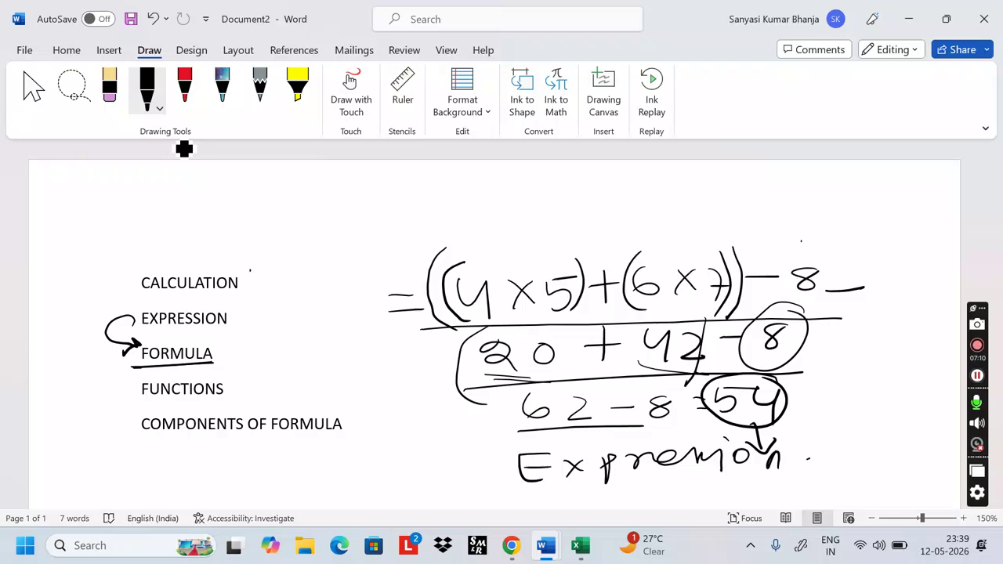
pyautogui.moveTo(326, 178)
pyautogui.mouseDown()
pyautogui.moveTo(322, 218)
pyautogui.moveTo(339, 198)
pyautogui.moveTo(384, 205)
pyautogui.moveTo(447, 195)
pyautogui.moveTo(479, 205)
pyautogui.moveTo(536, 194)
pyautogui.mouseUp()
pyautogui.moveTo(511, 207); pyautogui.dragTo(535, 208)
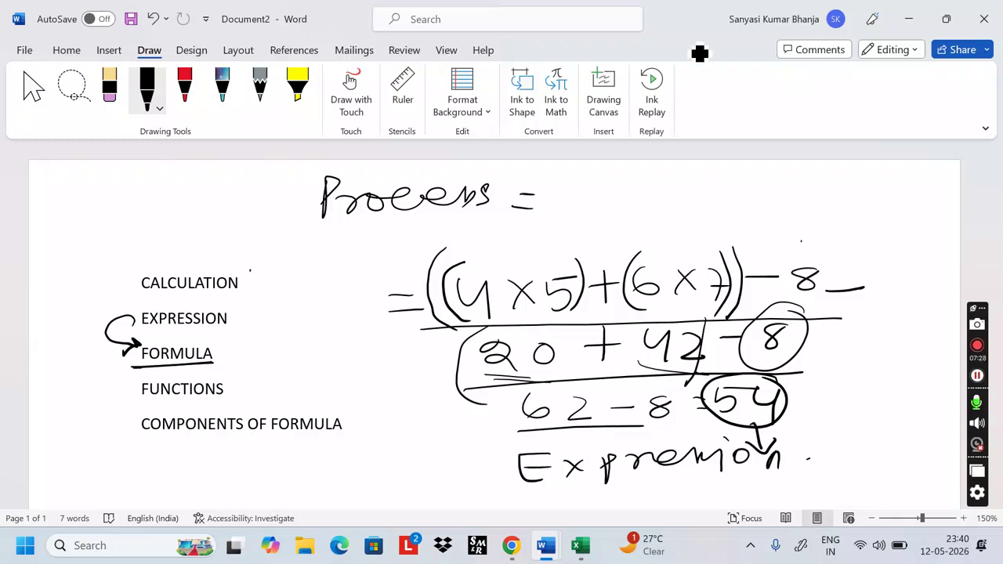
# Draw a line across the top of the handwritten expression and underline EXPRESSION and FORMULA in the list.
pyautogui.moveTo(409, 264); pyautogui.dragTo(794, 262)
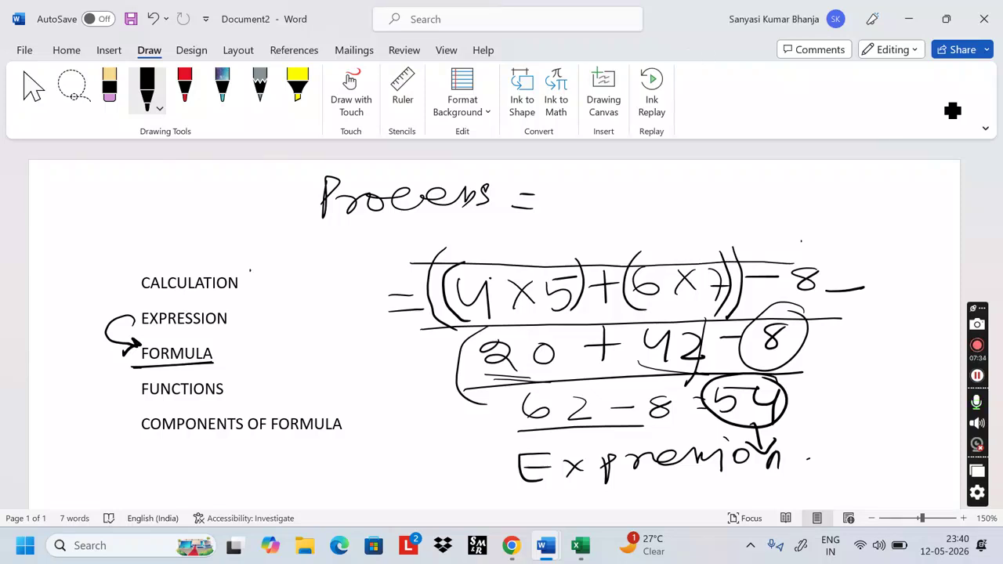
pyautogui.moveTo(138, 332); pyautogui.dragTo(255, 328)
pyautogui.moveTo(125, 371); pyautogui.dragTo(223, 368)
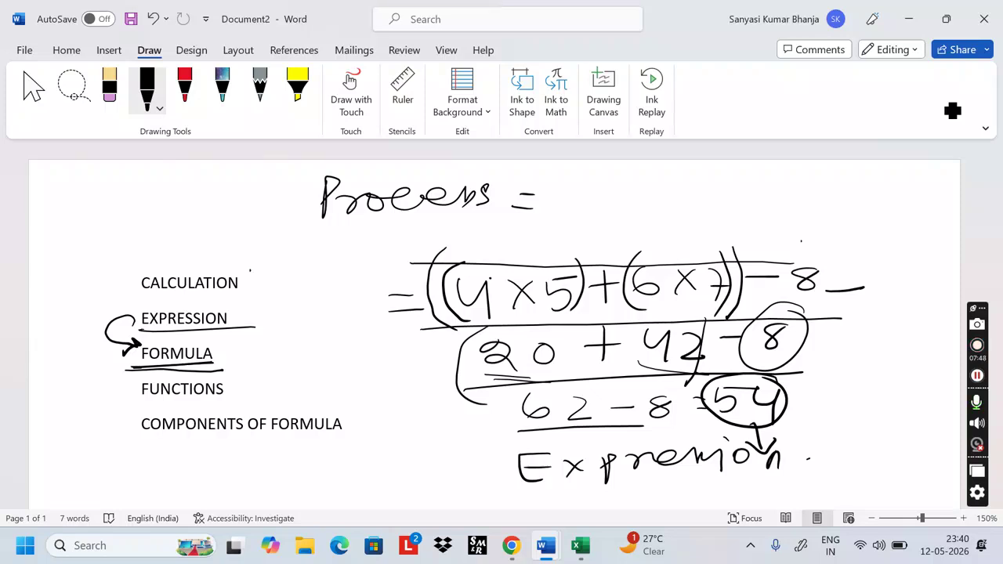
pyautogui.moveTo(130, 368); pyautogui.dragTo(204, 366)
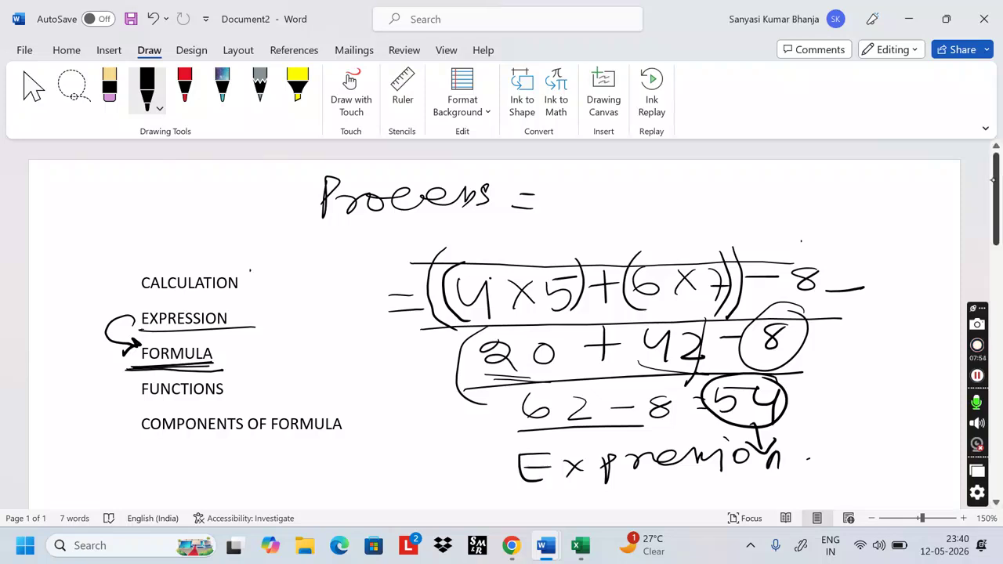
# Handwrite the heading "Formula." in the blank area below the topic list.
pyautogui.moveTo(992, 180); pyautogui.dragTo(962, 252)
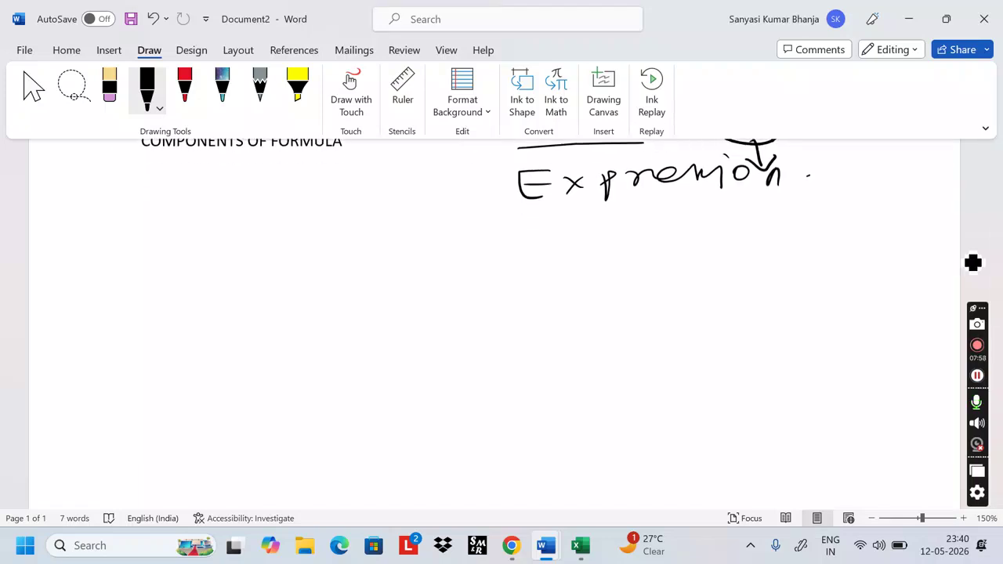
pyautogui.moveTo(219, 260)
pyautogui.mouseDown()
pyautogui.moveTo(242, 220)
pyautogui.moveTo(229, 239)
pyautogui.mouseUp()
pyautogui.moveTo(267, 234)
pyautogui.mouseDown()
pyautogui.moveTo(314, 235)
pyautogui.moveTo(385, 212)
pyautogui.moveTo(453, 229)
pyautogui.mouseUp()
pyautogui.click(471, 232)
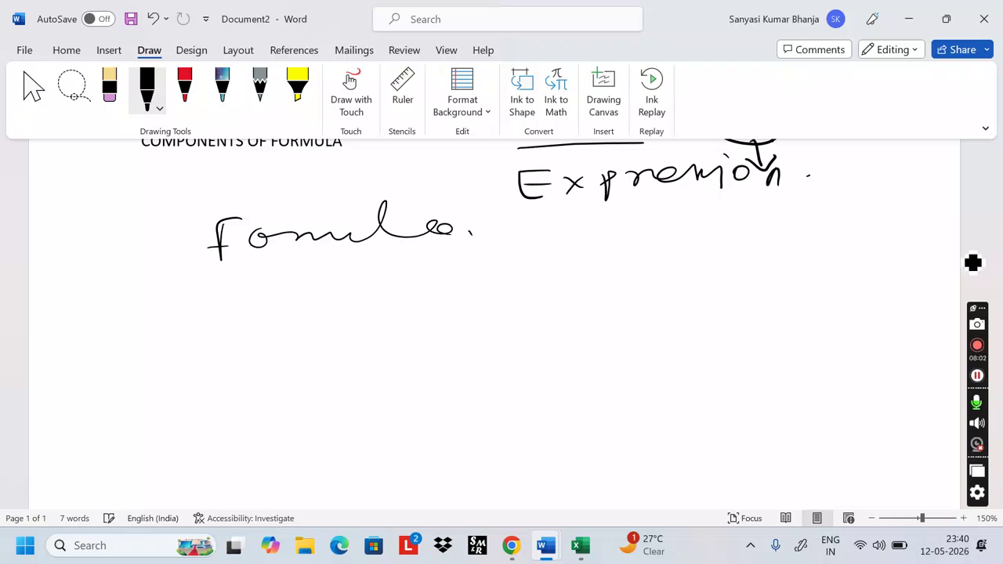
# Handwrite the signs "=, −, +" below the Formula heading, circle them, and draw an arrow from the circle to the heading.
pyautogui.moveTo(117, 284)
pyautogui.mouseDown()
pyautogui.moveTo(142, 284)
pyautogui.moveTo(147, 318)
pyautogui.mouseUp()
pyautogui.moveTo(189, 287)
pyautogui.mouseDown()
pyautogui.moveTo(219, 287)
pyautogui.moveTo(218, 310)
pyautogui.mouseUp()
pyautogui.moveTo(271, 269)
pyautogui.mouseDown()
pyautogui.moveTo(264, 296)
pyautogui.moveTo(276, 277)
pyautogui.mouseUp()
pyautogui.moveTo(104, 330)
pyautogui.mouseDown()
pyautogui.moveTo(152, 332)
pyautogui.moveTo(296, 295)
pyautogui.moveTo(149, 266)
pyautogui.moveTo(82, 312)
pyautogui.moveTo(134, 330)
pyautogui.mouseUp()
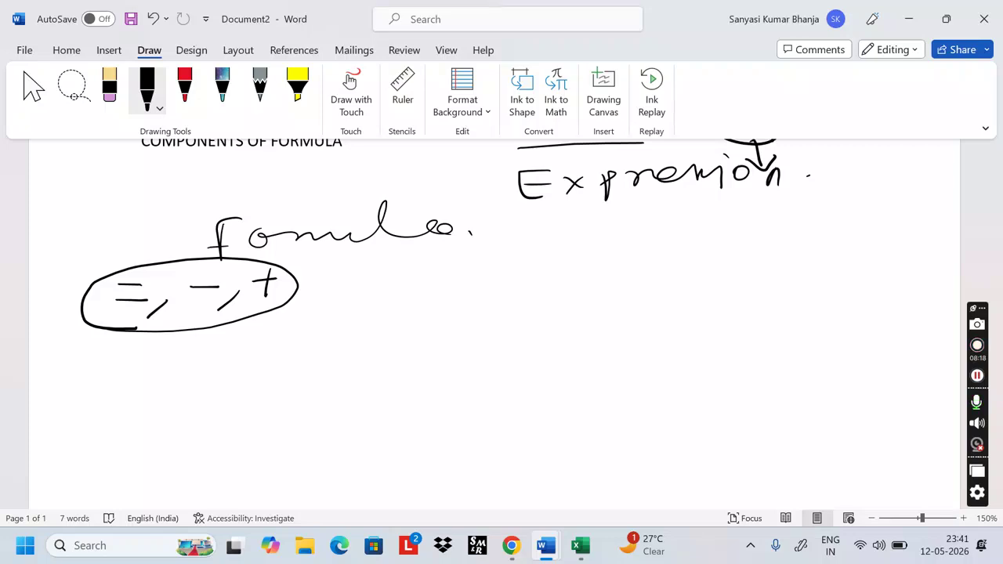
pyautogui.moveTo(166, 259)
pyautogui.mouseDown()
pyautogui.moveTo(186, 221)
pyautogui.moveTo(218, 214)
pyautogui.moveTo(207, 237)
pyautogui.mouseUp()
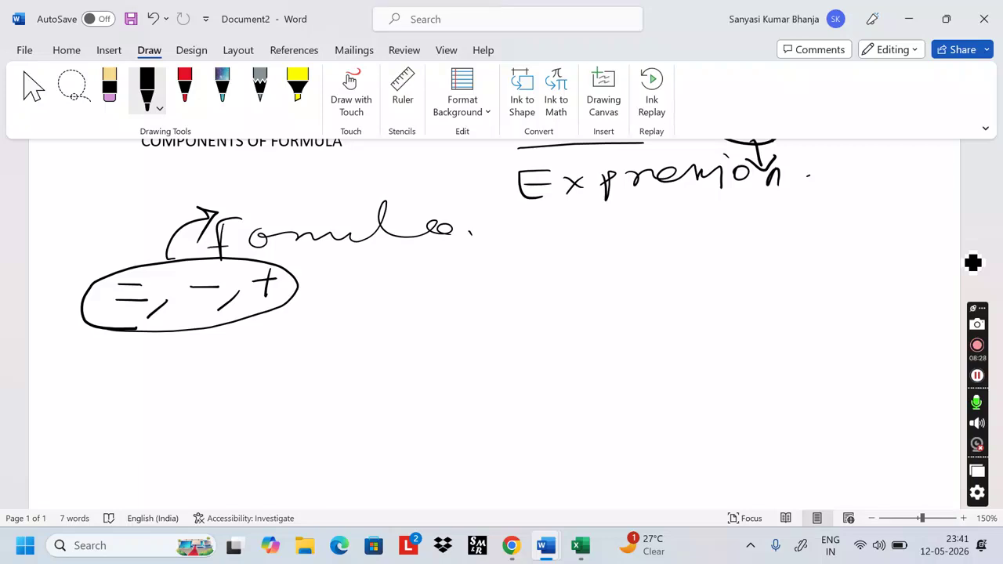
# Draw a downward arrow from each of the three circled signs and underline the handwritten Formula heading.
pyautogui.moveTo(138, 303)
pyautogui.mouseDown()
pyautogui.moveTo(120, 357)
pyautogui.moveTo(143, 339)
pyautogui.mouseUp()
pyautogui.moveTo(210, 290); pyautogui.dragTo(191, 350)
pyautogui.moveTo(191, 350); pyautogui.dragTo(219, 338)
pyautogui.moveTo(274, 285); pyautogui.dragTo(271, 328)
pyautogui.moveTo(263, 316)
pyautogui.mouseDown()
pyautogui.moveTo(270, 329)
pyautogui.moveTo(281, 316)
pyautogui.mouseUp()
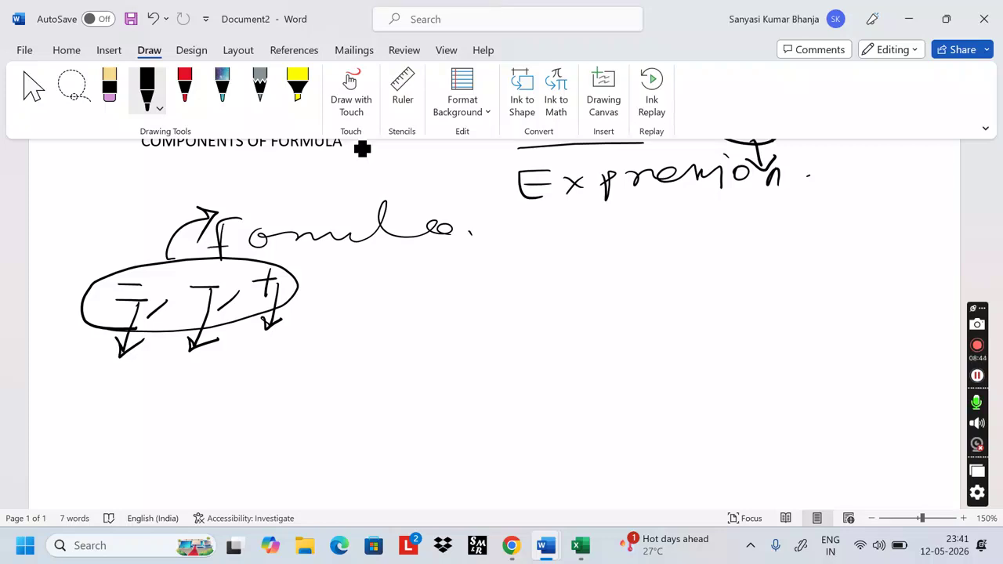
pyautogui.moveTo(210, 255); pyautogui.dragTo(424, 252)
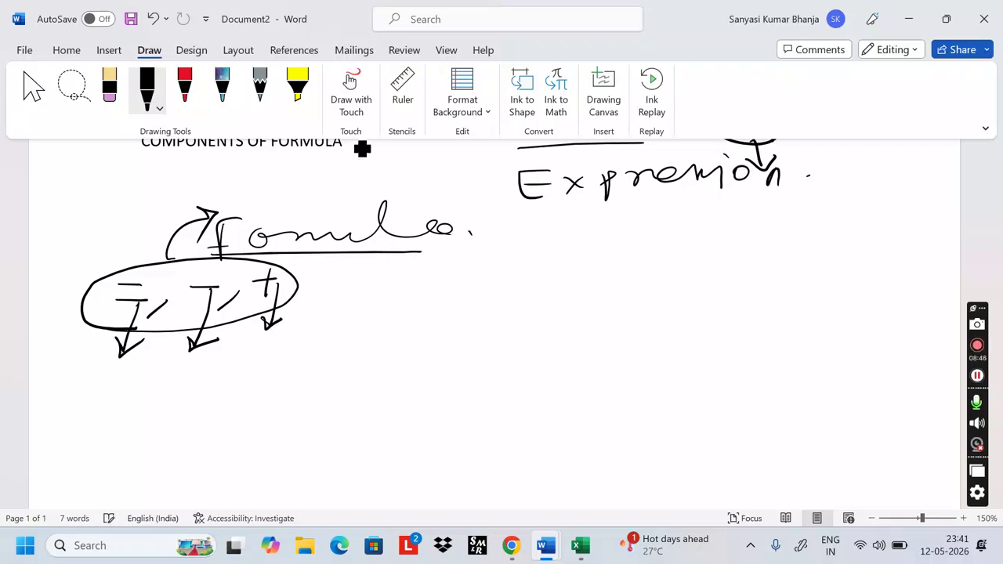
# Handwrite an equals sign below the Formula heading and add the first component, "Cell References", marked with a circled a.
pyautogui.moveTo(371, 278)
pyautogui.mouseDown()
pyautogui.moveTo(404, 276)
pyautogui.moveTo(401, 287)
pyautogui.mouseUp()
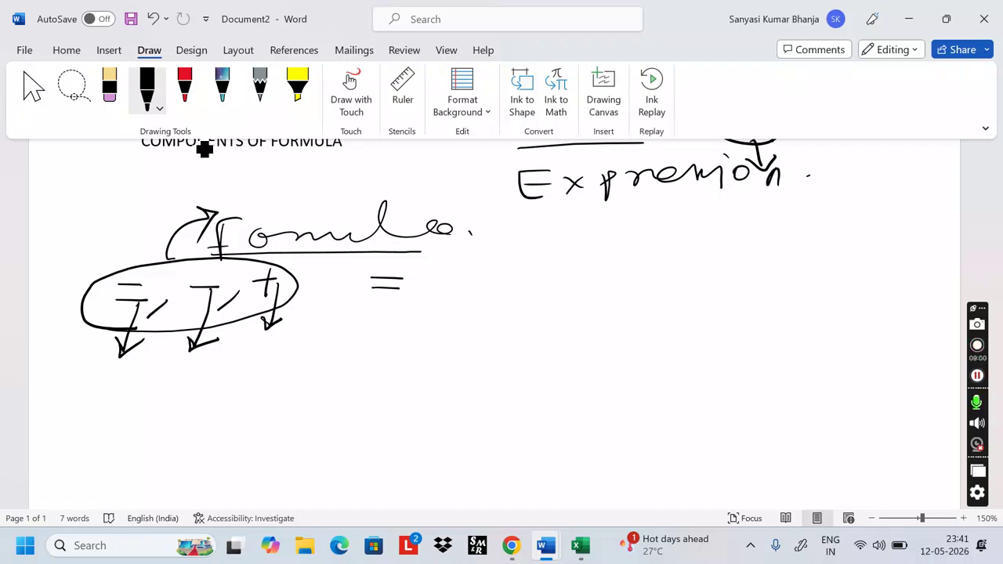
pyautogui.moveTo(517, 237)
pyautogui.mouseDown()
pyautogui.moveTo(497, 246)
pyautogui.moveTo(519, 252)
pyautogui.moveTo(482, 243)
pyautogui.moveTo(530, 232)
pyautogui.mouseUp()
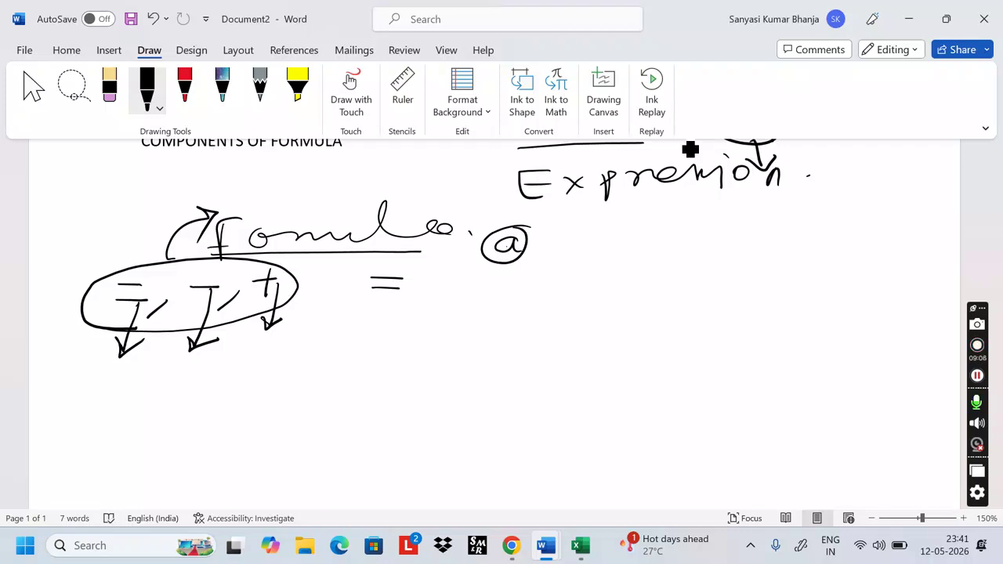
pyautogui.moveTo(581, 220)
pyautogui.mouseDown()
pyautogui.moveTo(582, 243)
pyautogui.moveTo(614, 225)
pyautogui.moveTo(666, 234)
pyautogui.mouseUp()
pyautogui.moveTo(688, 219)
pyautogui.mouseDown()
pyautogui.moveTo(688, 236)
pyautogui.moveTo(708, 238)
pyautogui.moveTo(749, 227)
pyautogui.moveTo(919, 235)
pyautogui.mouseUp()
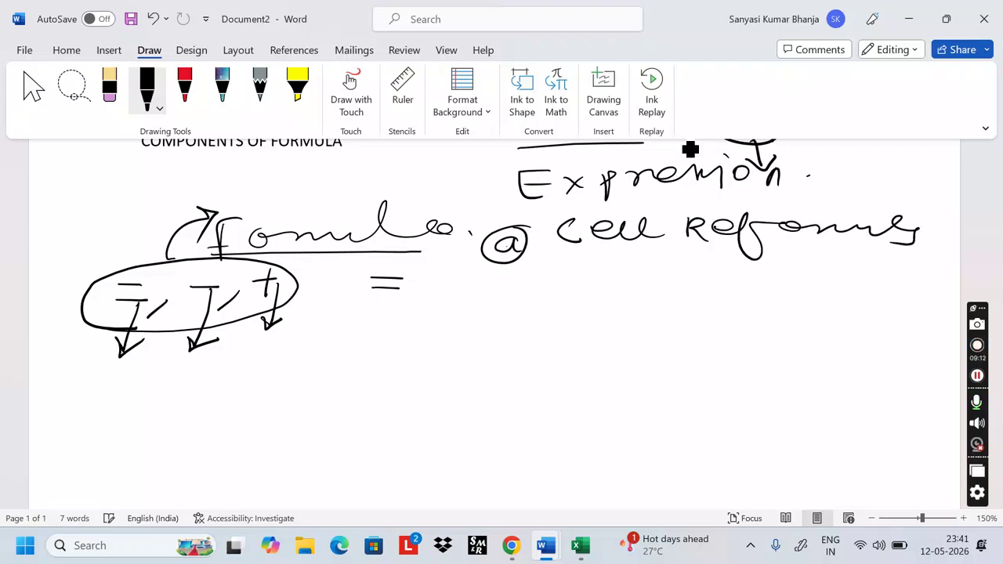
# Handwrite the second formula component, "Operator.", marked with a circled 2.
pyautogui.moveTo(498, 279)
pyautogui.mouseDown()
pyautogui.moveTo(515, 298)
pyautogui.moveTo(502, 311)
pyautogui.mouseUp()
pyautogui.moveTo(558, 278)
pyautogui.mouseDown()
pyautogui.moveTo(553, 287)
pyautogui.moveTo(578, 291)
pyautogui.mouseUp()
pyautogui.moveTo(583, 276)
pyautogui.mouseDown()
pyautogui.moveTo(591, 303)
pyautogui.moveTo(627, 279)
pyautogui.moveTo(747, 268)
pyautogui.mouseUp()
pyautogui.moveTo(768, 282)
pyautogui.mouseDown()
pyautogui.moveTo(779, 267)
pyautogui.moveTo(799, 271)
pyautogui.mouseUp()
pyautogui.click(819, 274)
# Handwrite the third formula component, "Constants.", marked with a circled 3.
pyautogui.moveTo(484, 329)
pyautogui.mouseDown()
pyautogui.moveTo(508, 336)
pyautogui.moveTo(491, 350)
pyautogui.mouseUp()
pyautogui.moveTo(501, 318)
pyautogui.mouseDown()
pyautogui.moveTo(468, 345)
pyautogui.moveTo(627, 331)
pyautogui.moveTo(712, 348)
pyautogui.moveTo(774, 322)
pyautogui.moveTo(826, 335)
pyautogui.moveTo(842, 323)
pyautogui.mouseUp()
pyautogui.moveTo(864, 313); pyautogui.dragTo(834, 334)
pyautogui.click(877, 323)
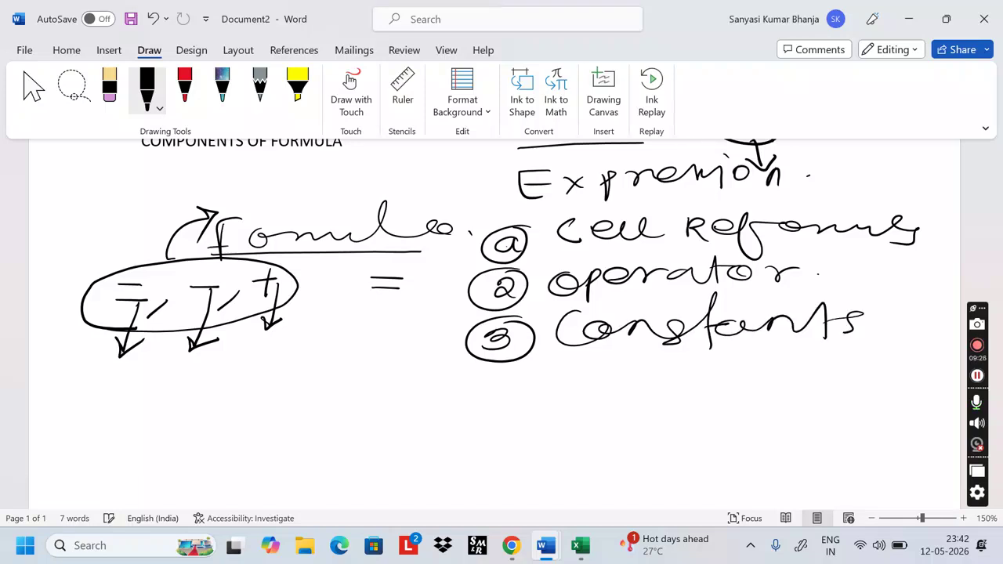
# Handwrite the fourth formula component, "Functions.", marked with a circled 4.
pyautogui.moveTo(514, 374); pyautogui.dragTo(517, 391)
pyautogui.moveTo(515, 377); pyautogui.dragTo(511, 415)
pyautogui.moveTo(526, 367)
pyautogui.mouseDown()
pyautogui.moveTo(537, 413)
pyautogui.moveTo(547, 374)
pyautogui.moveTo(578, 407)
pyautogui.moveTo(584, 384)
pyautogui.mouseUp()
pyautogui.moveTo(611, 368)
pyautogui.mouseDown()
pyautogui.moveTo(608, 384)
pyautogui.moveTo(693, 380)
pyautogui.mouseUp()
pyautogui.moveTo(741, 353); pyautogui.dragTo(738, 391)
pyautogui.moveTo(721, 369)
pyautogui.mouseDown()
pyautogui.moveTo(766, 365)
pyautogui.moveTo(768, 382)
pyautogui.mouseUp()
pyautogui.moveTo(791, 345)
pyautogui.mouseDown()
pyautogui.moveTo(788, 376)
pyautogui.moveTo(827, 368)
pyautogui.moveTo(846, 377)
pyautogui.mouseUp()
pyautogui.moveTo(869, 351); pyautogui.dragTo(865, 380)
pyautogui.moveTo(784, 345); pyautogui.dragTo(791, 368)
pyautogui.click(905, 371)
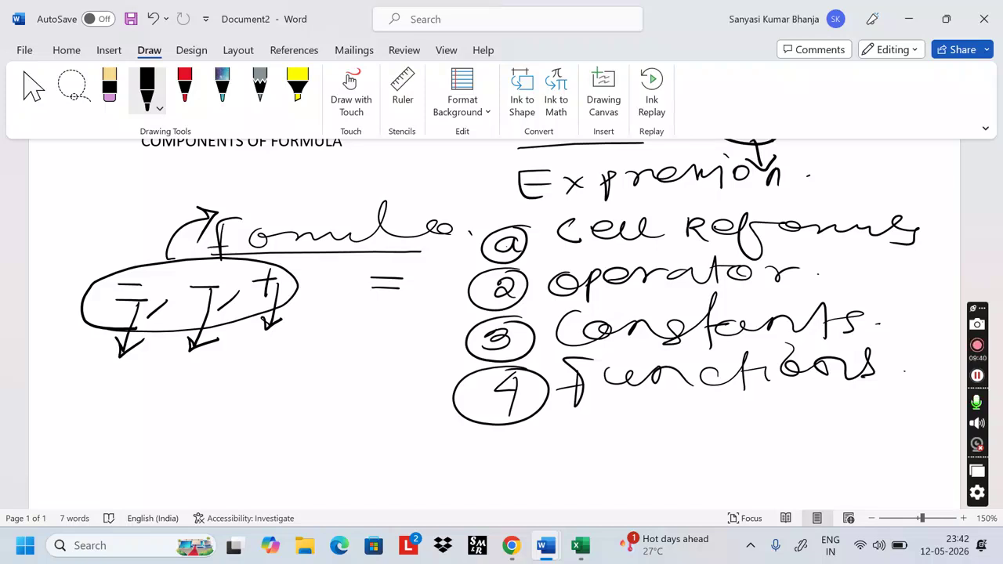
# Add emphasis strokes beneath the Formula heading and the signs, and draw a box around the four handwritten components.
pyautogui.moveTo(219, 429); pyautogui.dragTo(299, 378)
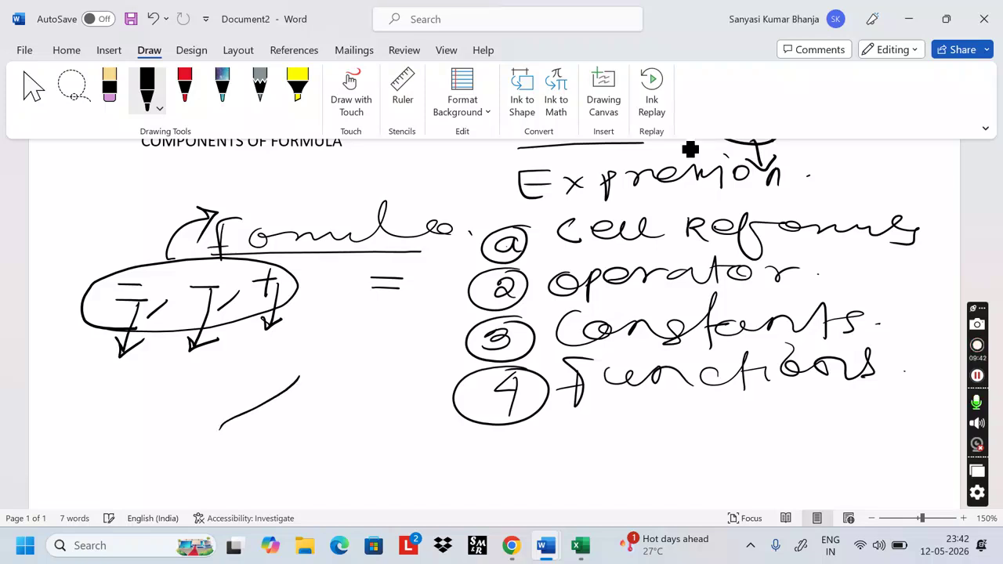
pyautogui.moveTo(312, 271); pyautogui.dragTo(378, 261)
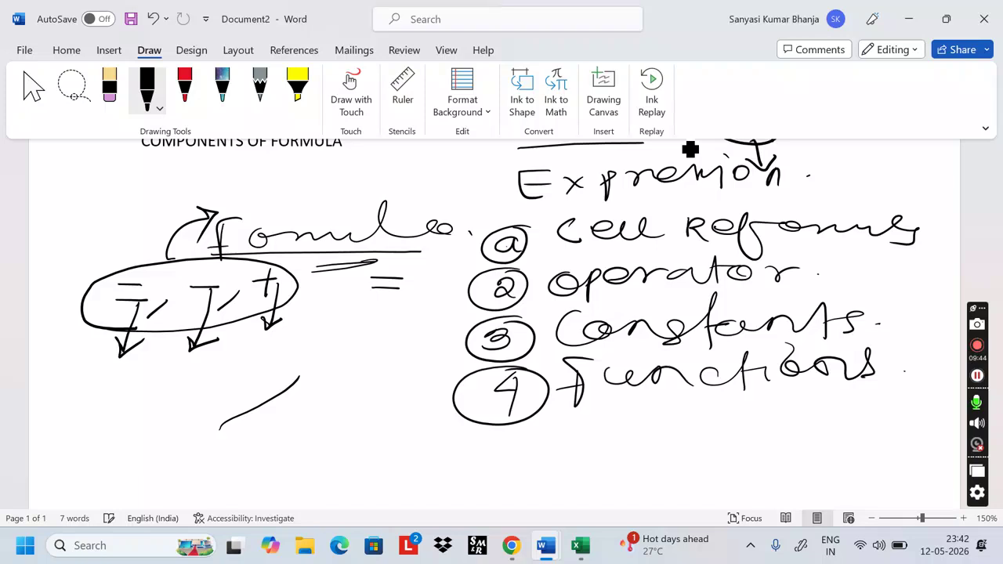
pyautogui.moveTo(539, 210)
pyautogui.mouseDown()
pyautogui.moveTo(459, 218)
pyautogui.moveTo(436, 369)
pyautogui.moveTo(438, 431)
pyautogui.moveTo(615, 427)
pyautogui.mouseUp()
pyautogui.moveTo(516, 210)
pyautogui.mouseDown()
pyautogui.moveTo(877, 215)
pyautogui.moveTo(932, 276)
pyautogui.moveTo(822, 419)
pyautogui.moveTo(616, 427)
pyautogui.mouseUp()
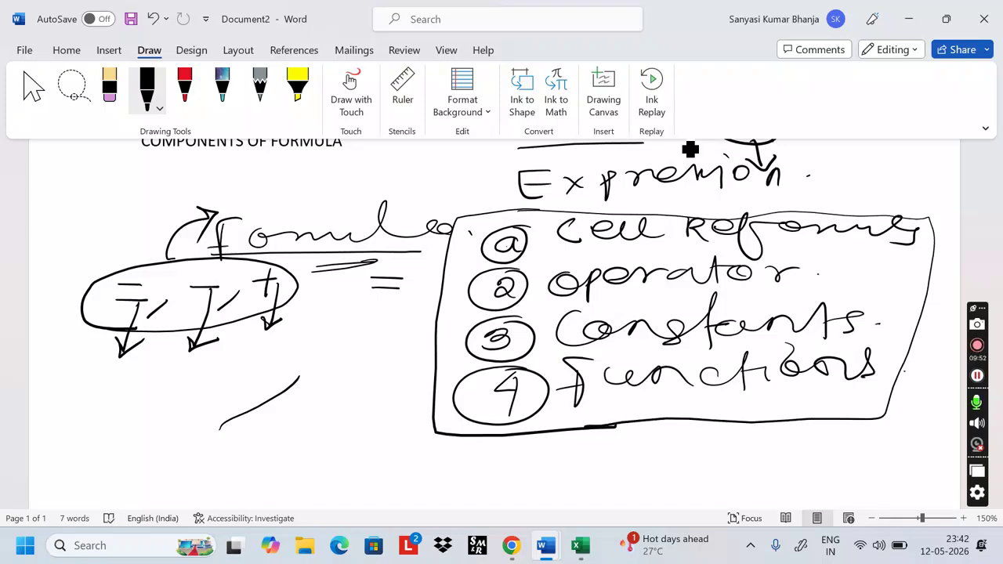
# Underline the four handwritten components, Cell References, Operator, Constants and Functions, and draw a second equals sign beside their box.
pyautogui.moveTo(554, 246); pyautogui.dragTo(861, 255)
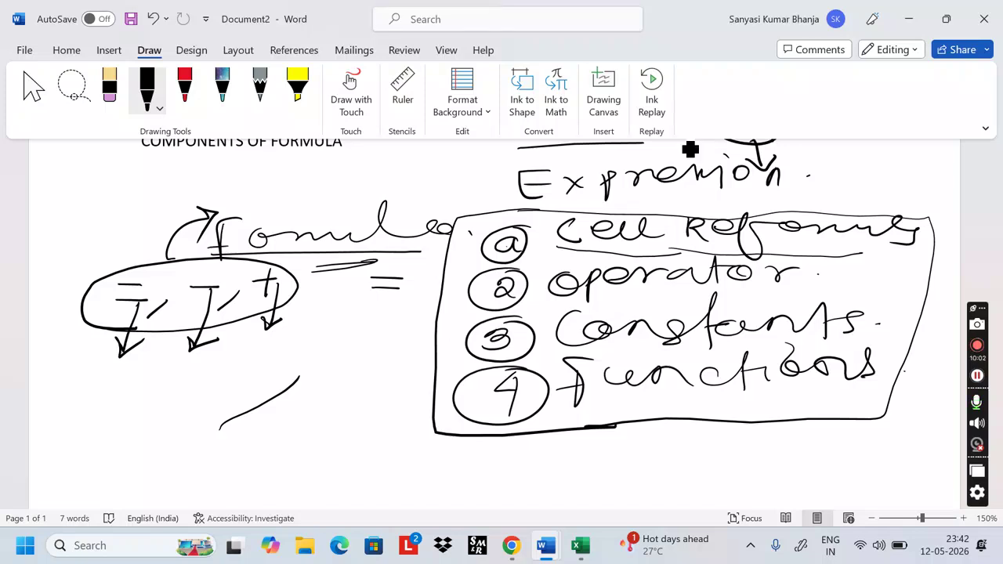
pyautogui.moveTo(562, 297); pyautogui.dragTo(771, 283)
pyautogui.moveTo(560, 349); pyautogui.dragTo(694, 338)
pyautogui.moveTo(595, 398); pyautogui.dragTo(722, 395)
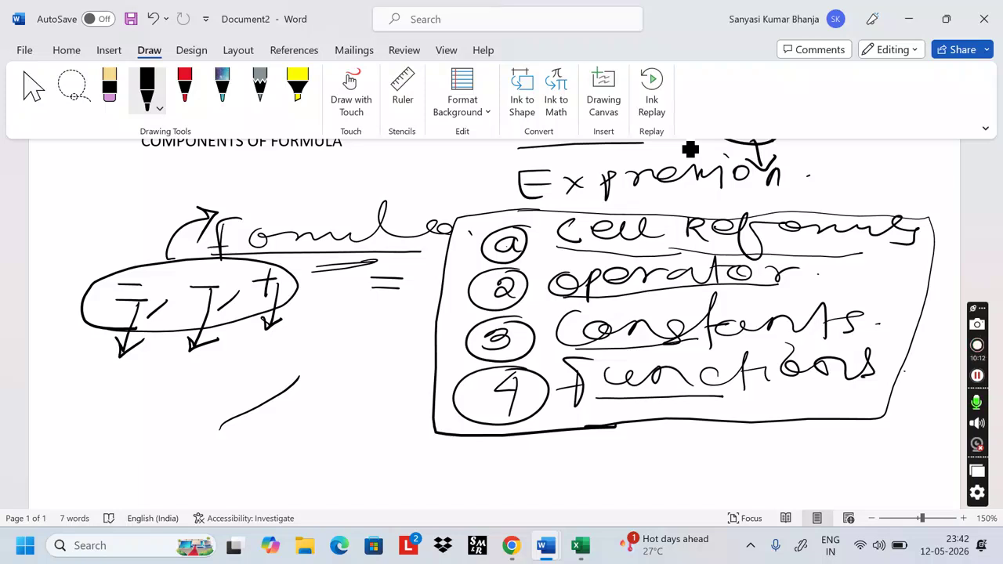
pyautogui.moveTo(342, 321); pyautogui.dragTo(362, 321)
pyautogui.moveTo(350, 335); pyautogui.dragTo(368, 335)
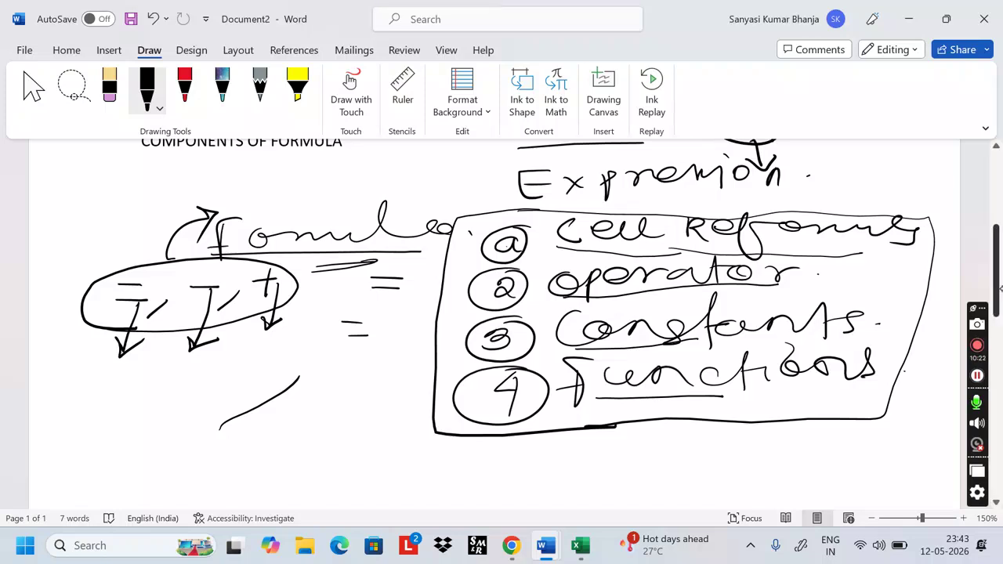
# Handwrite "multiple calculation" below the boxed components, with a double-underlined pair of parentheses beneath it.
pyautogui.scroll(-5, 1000, 288)
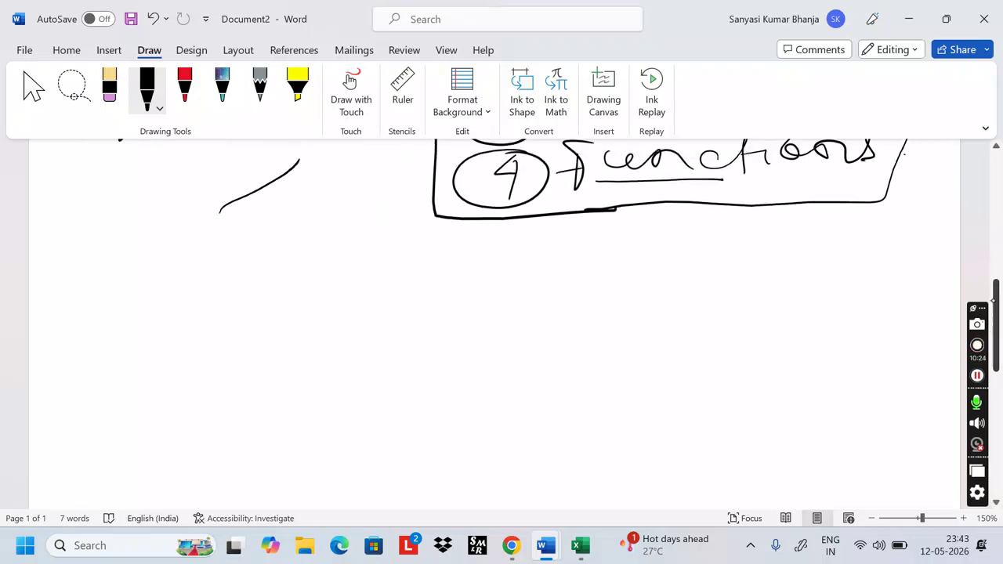
pyautogui.moveTo(175, 257)
pyautogui.mouseDown()
pyautogui.moveTo(179, 277)
pyautogui.moveTo(206, 260)
pyautogui.moveTo(212, 281)
pyautogui.mouseUp()
pyautogui.moveTo(226, 255)
pyautogui.mouseDown()
pyautogui.moveTo(258, 269)
pyautogui.moveTo(310, 226)
pyautogui.moveTo(373, 274)
pyautogui.moveTo(429, 249)
pyautogui.moveTo(479, 260)
pyautogui.moveTo(539, 241)
pyautogui.moveTo(549, 253)
pyautogui.moveTo(627, 250)
pyautogui.mouseUp()
pyautogui.moveTo(517, 244); pyautogui.dragTo(547, 241)
pyautogui.moveTo(666, 232)
pyautogui.mouseDown()
pyautogui.moveTo(703, 244)
pyautogui.moveTo(790, 232)
pyautogui.moveTo(859, 249)
pyautogui.mouseUp()
pyautogui.moveTo(316, 289)
pyautogui.mouseDown()
pyautogui.moveTo(296, 327)
pyautogui.moveTo(323, 334)
pyautogui.mouseUp()
pyautogui.moveTo(385, 286); pyautogui.dragTo(394, 330)
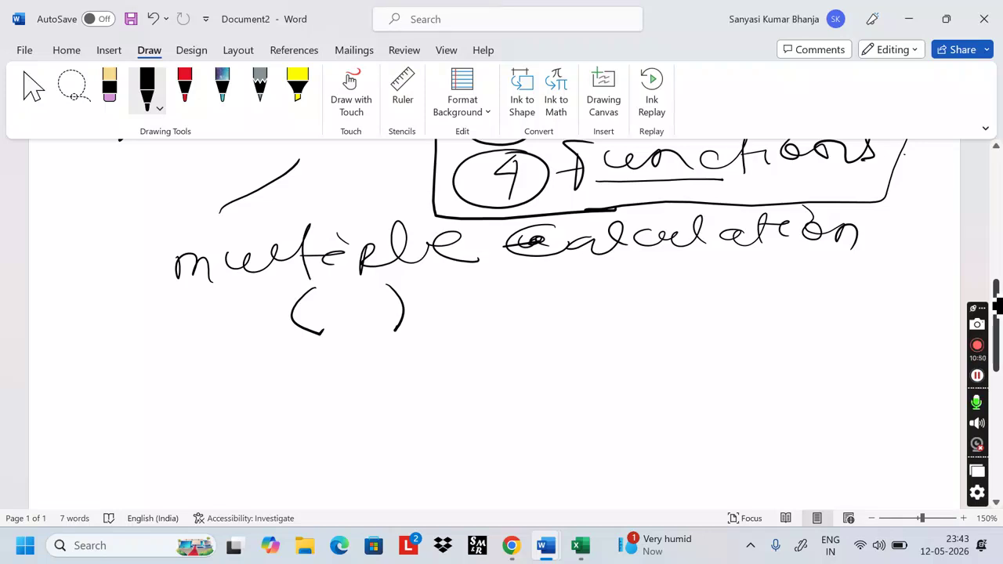
pyautogui.moveTo(270, 347)
pyautogui.mouseDown()
pyautogui.moveTo(442, 344)
pyautogui.moveTo(414, 340)
pyautogui.mouseUp()
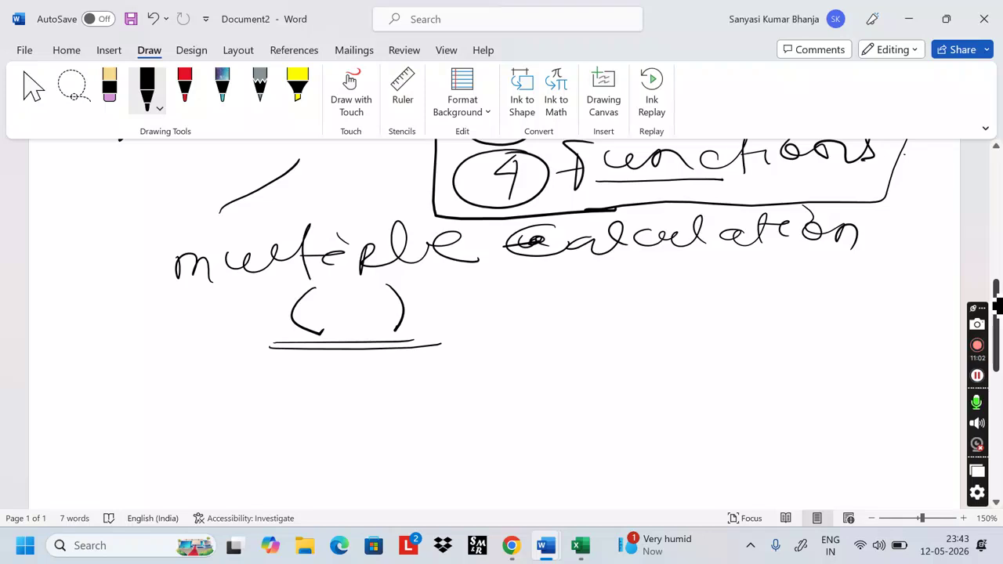
# Handwrite the signs =, - and +, separated by commas, beneath the circled signs.
pyautogui.moveTo(999, 307); pyautogui.dragTo(999, 261)
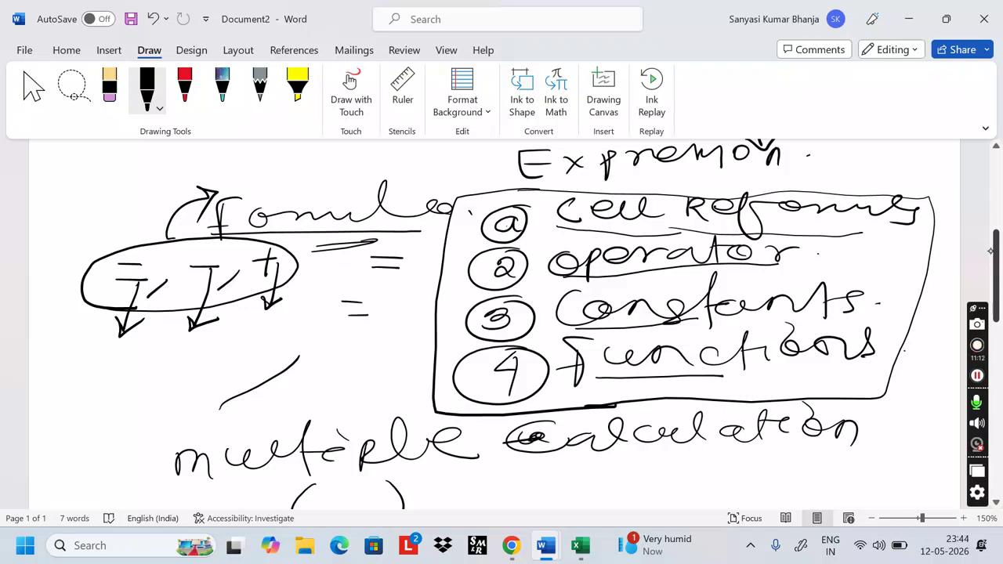
pyautogui.moveTo(90, 371); pyautogui.dragTo(124, 364)
pyautogui.moveTo(100, 380)
pyautogui.mouseDown()
pyautogui.moveTo(188, 358)
pyautogui.moveTo(207, 369)
pyautogui.mouseUp()
pyautogui.moveTo(249, 324)
pyautogui.mouseDown()
pyautogui.moveTo(252, 349)
pyautogui.moveTo(266, 335)
pyautogui.mouseUp()
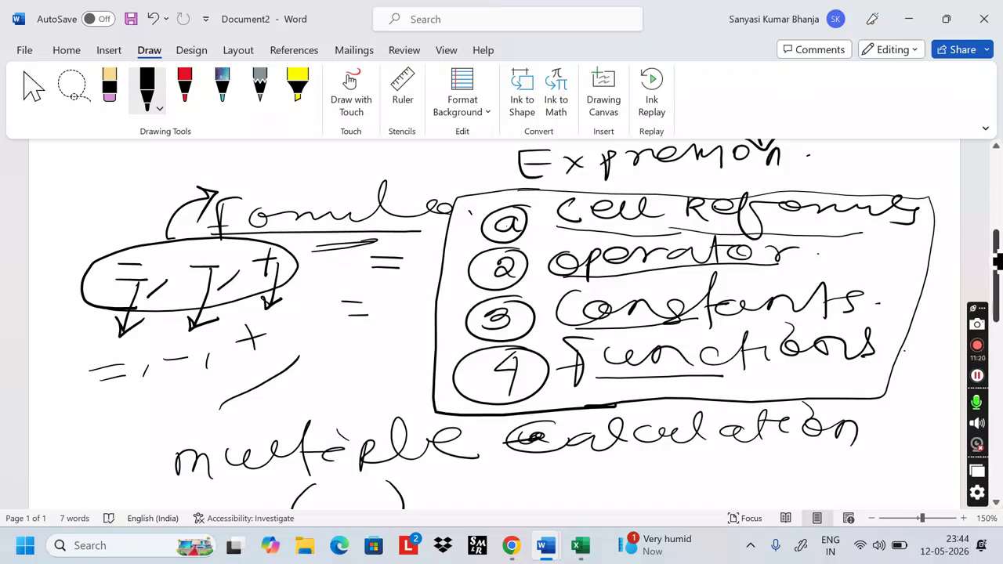
# Add a second emphasis underline beneath the handwritten Operator, Constants and Functions.
pyautogui.moveTo(566, 276); pyautogui.dragTo(678, 268)
pyautogui.moveTo(579, 326); pyautogui.dragTo(702, 317)
pyautogui.moveTo(597, 380); pyautogui.dragTo(699, 374)
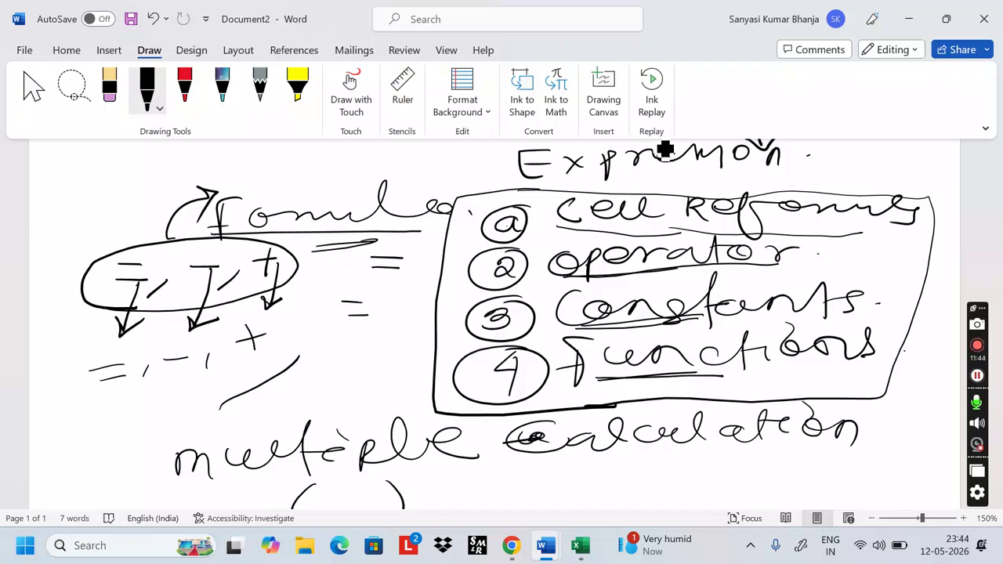
# Switch to Excel and create a blank workbook.
pyautogui.moveTo(580, 545)
pyautogui.click(581, 463)
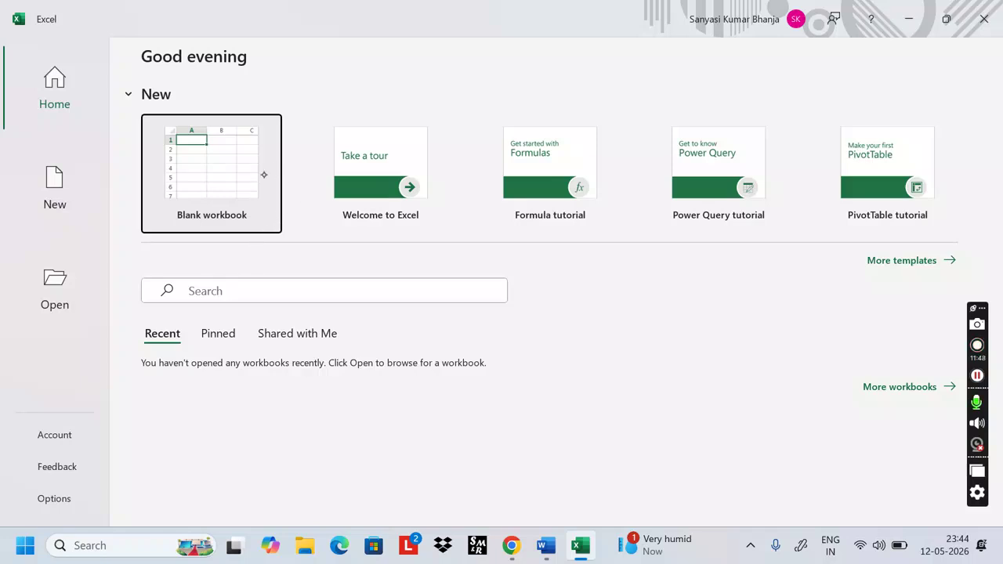
pyautogui.click(239, 170)
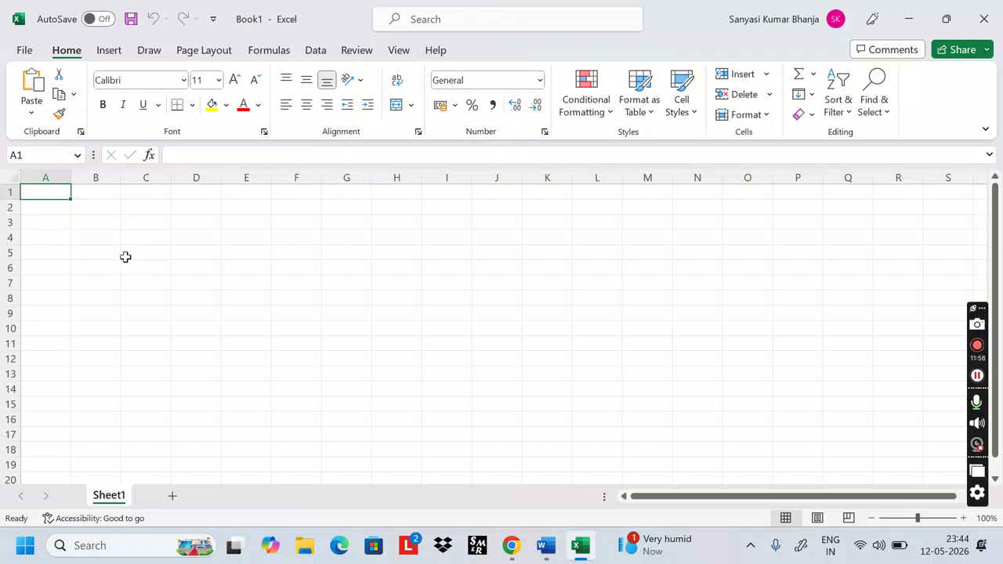
# Enter the formula =4*5 in cell A1 and reopen it to show its expression.
pyautogui.keyDown('ctrl'); pyautogui.scroll(9, 125, 255); pyautogui.keyUp('ctrl')
pyautogui.keyDown('ctrl'); pyautogui.scroll(5, 126, 255); pyautogui.keyUp('ctrl')
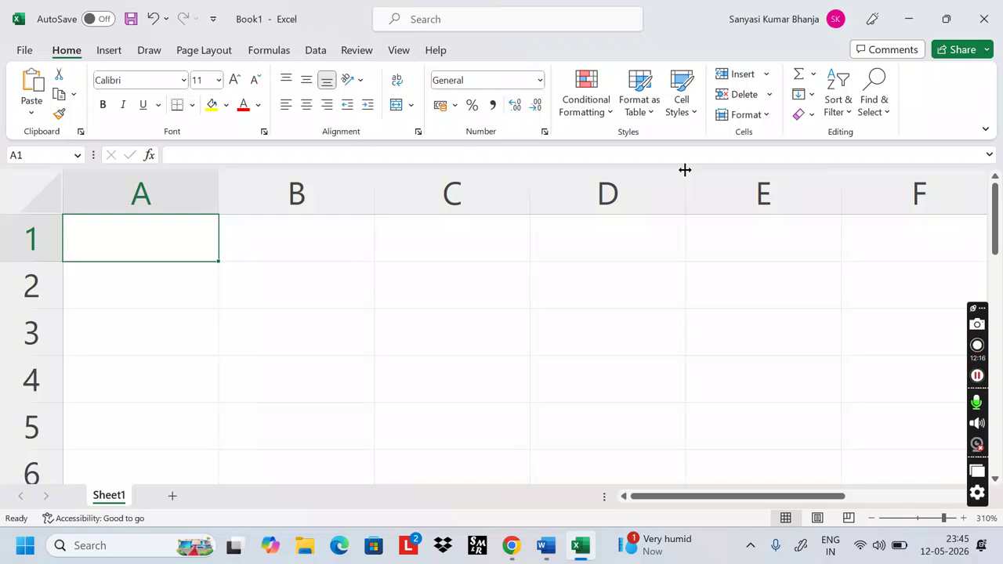
pyautogui.write('=')
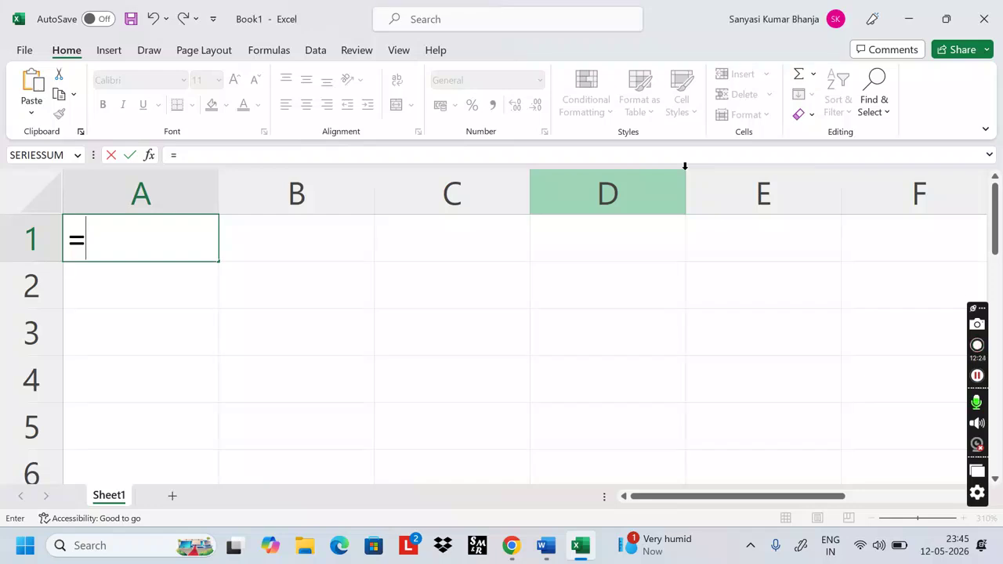
pyautogui.press('Up')
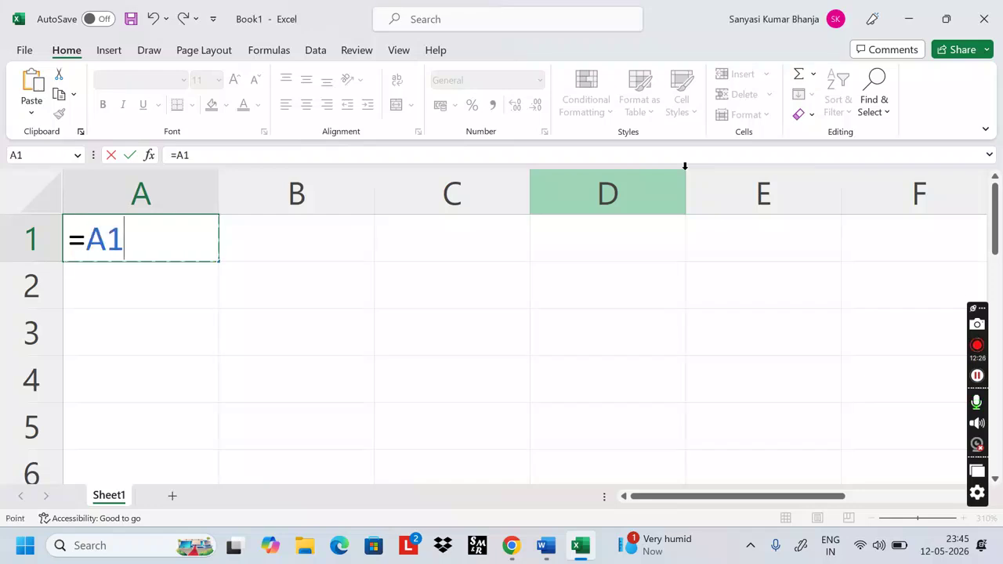
pyautogui.press('BackSpace')
pyautogui.press('BackSpace')
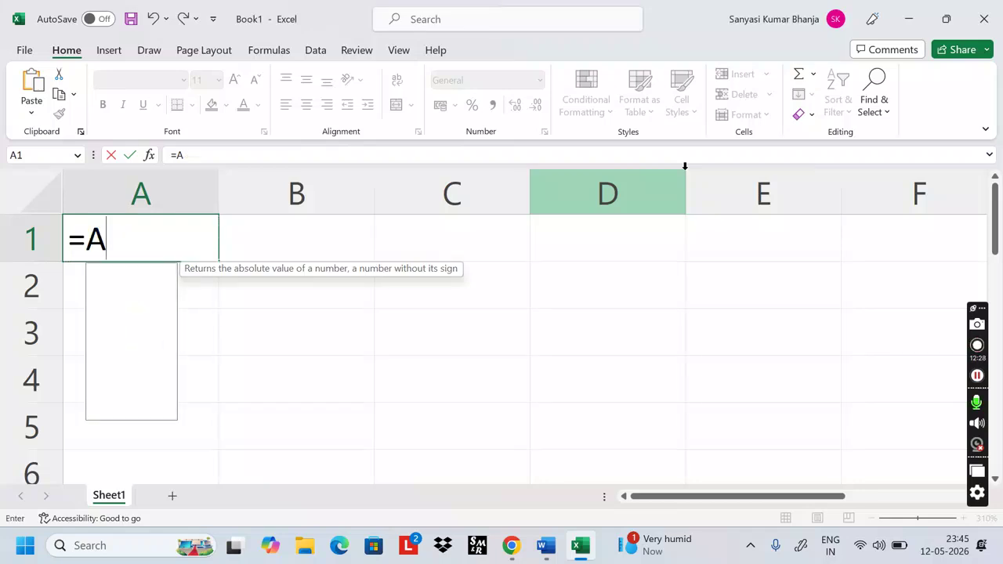
pyautogui.write('4')
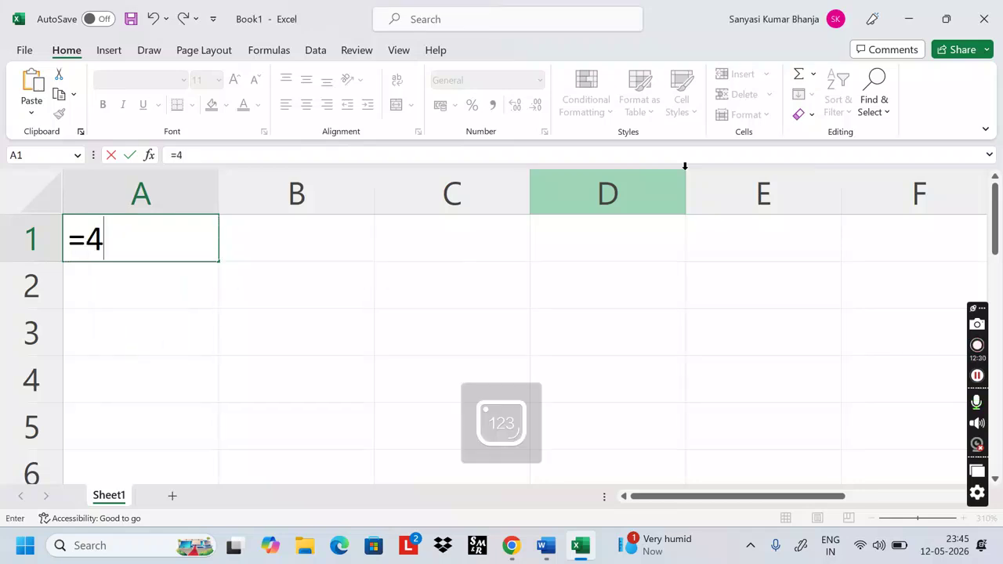
pyautogui.write('*5')
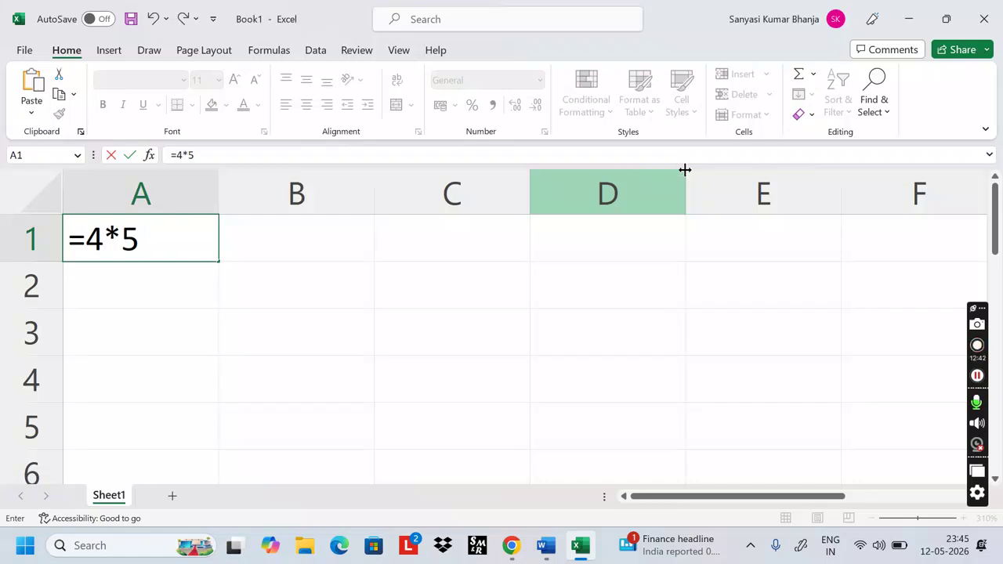
pyautogui.press('Return')
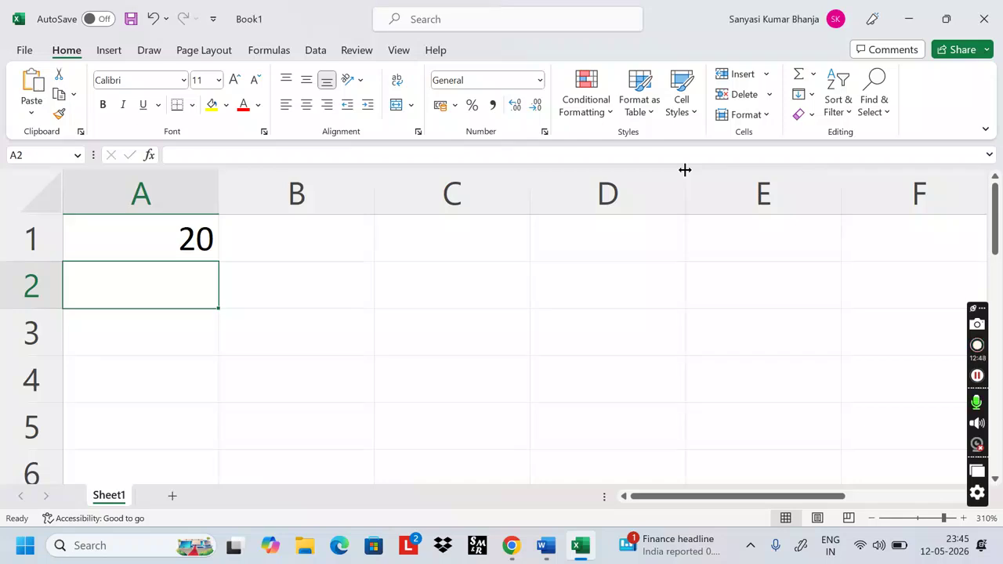
pyautogui.press('Up')
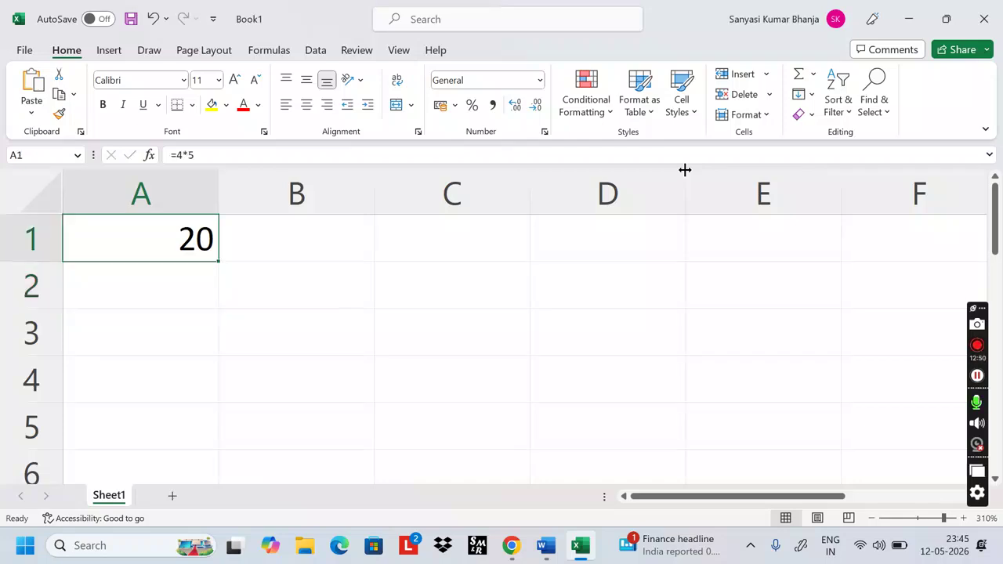
pyautogui.press('F2')
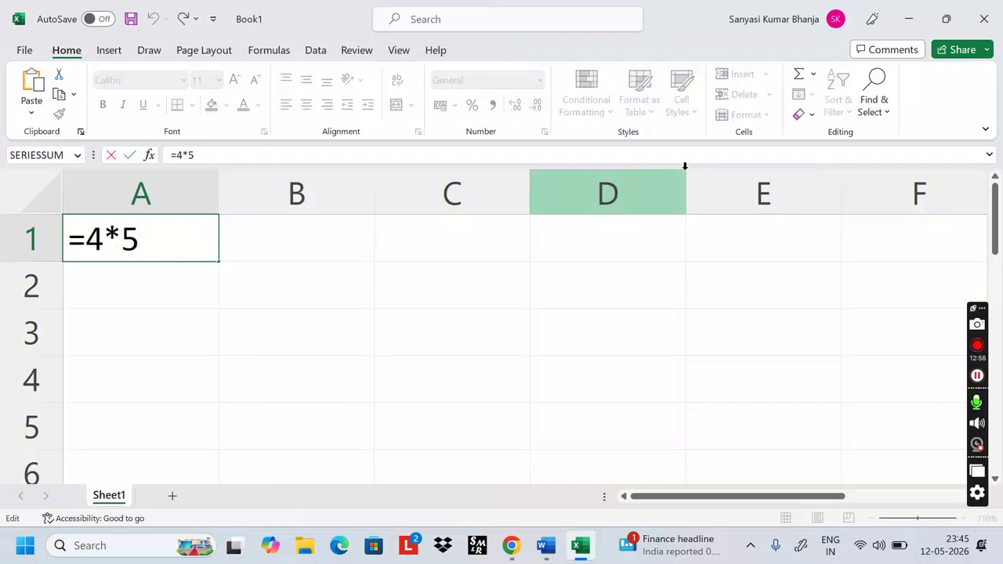
pyautogui.press('Return')
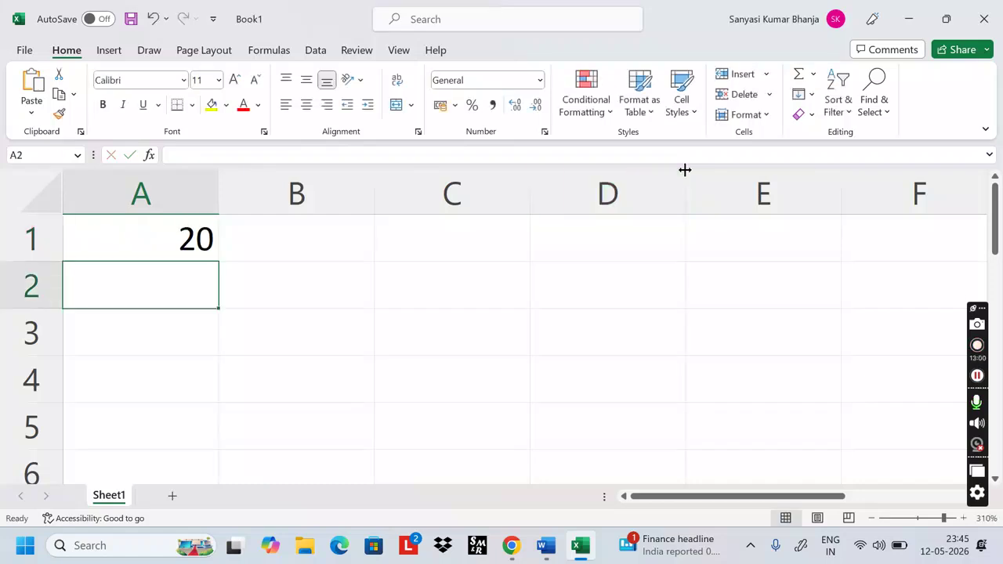
# Enter the expression -5+12 in cell A2, starting with a minus sign instead of an equals sign.
pyautogui.write('-5')
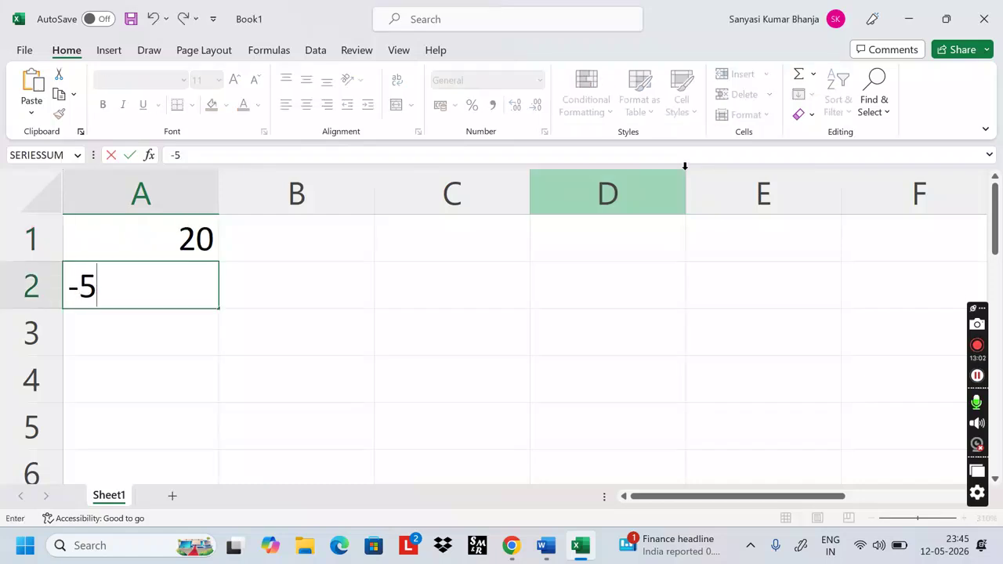
pyautogui.write('+12')
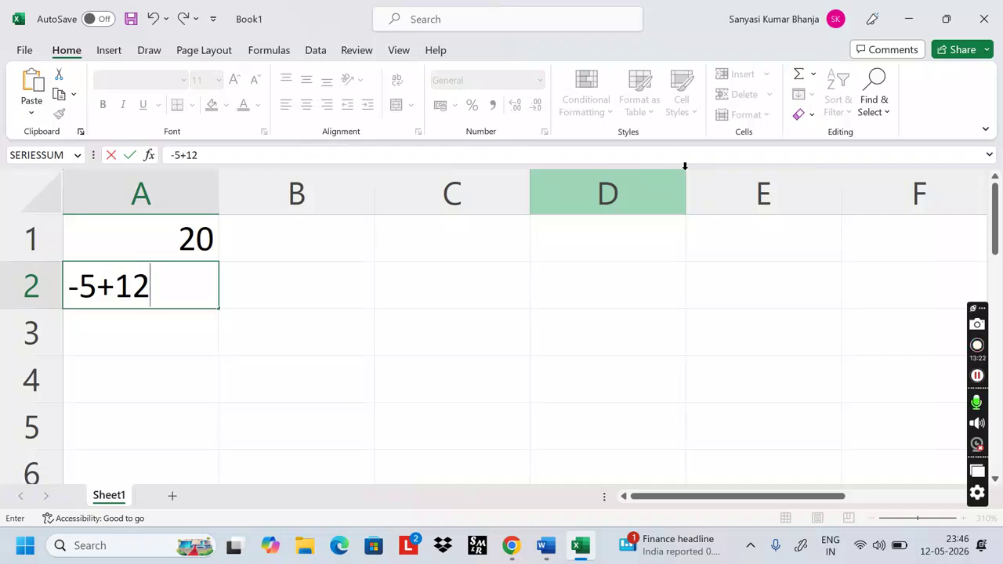
pyautogui.press('Return')
pyautogui.write('\\')
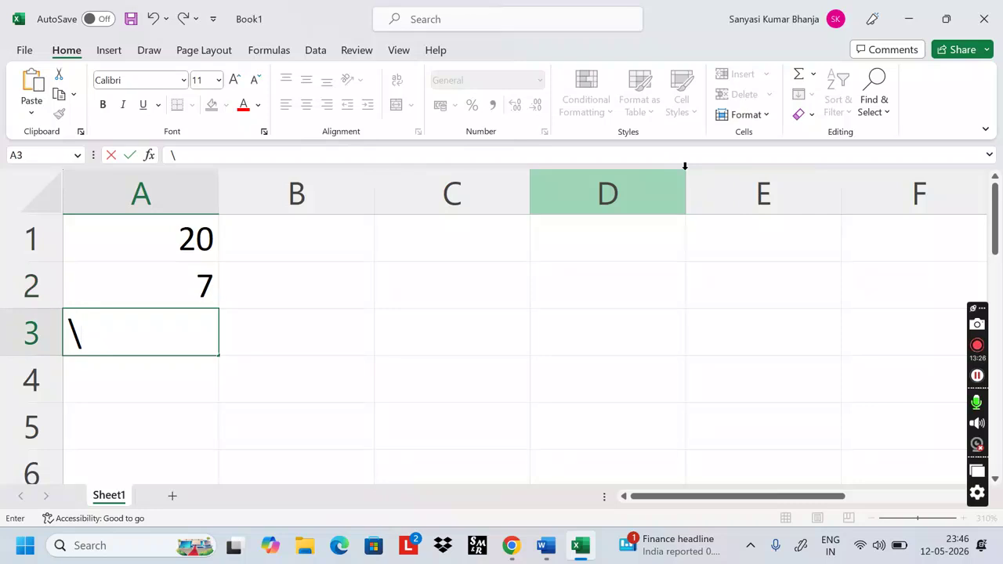
pyautogui.press('Escape')
# Change cell A2's expression to -25+12 without the leading equals sign, and reopen it to show the stored formula.
pyautogui.press('Up')
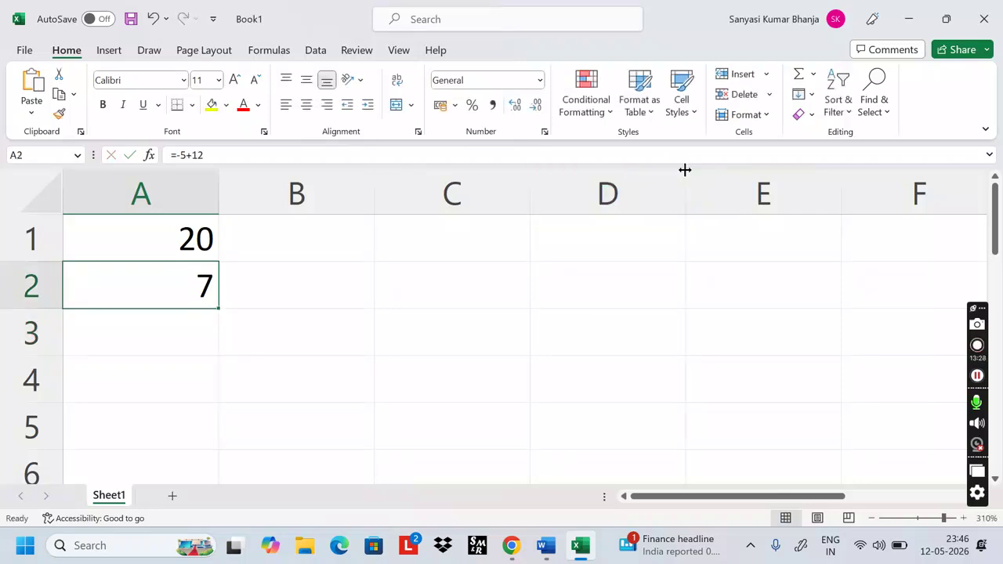
pyautogui.press('F2')
pyautogui.press('Left')
pyautogui.press('Left')
pyautogui.press('Left')
pyautogui.press('Left')
pyautogui.press('Left')
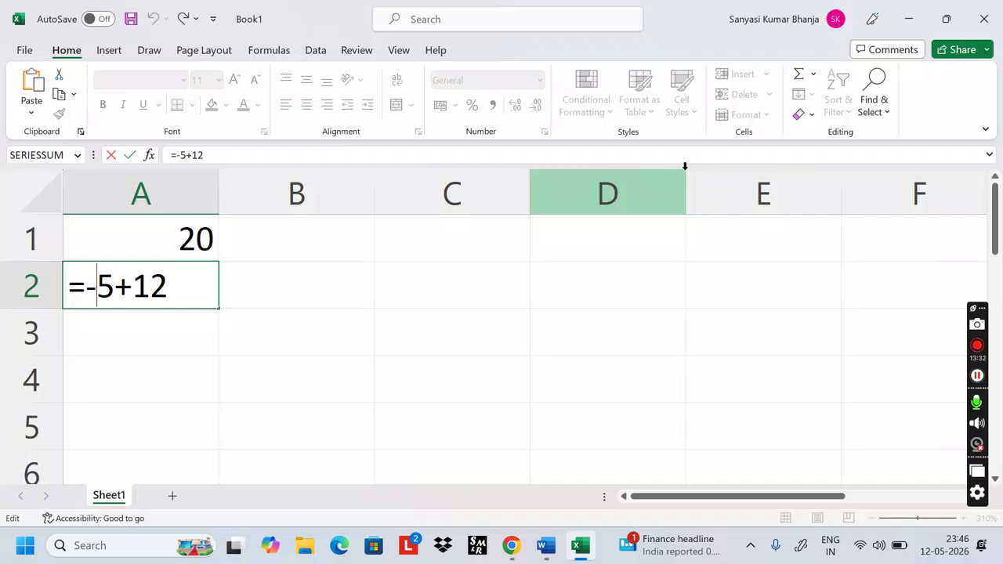
pyautogui.write('2')
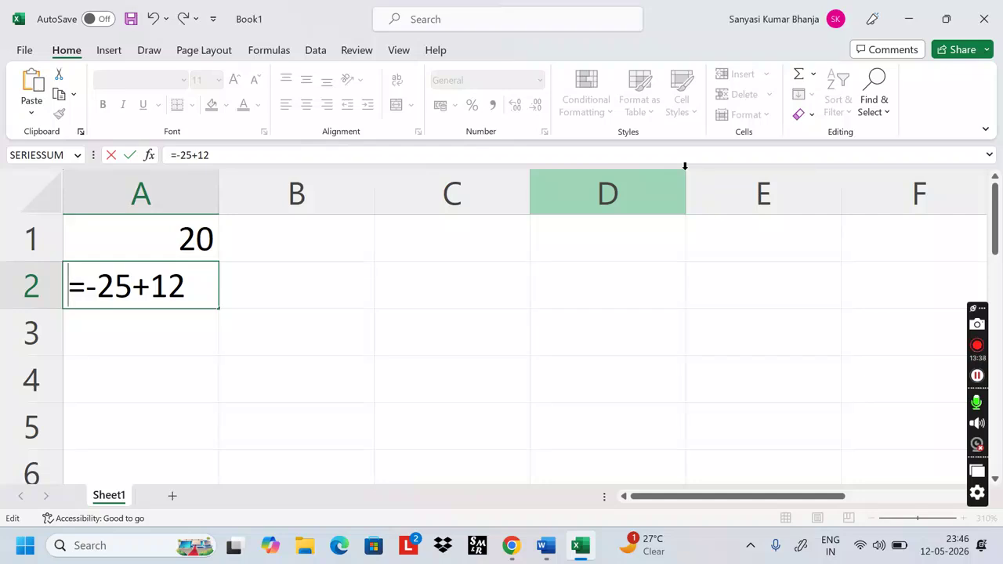
pyautogui.press('Delete')
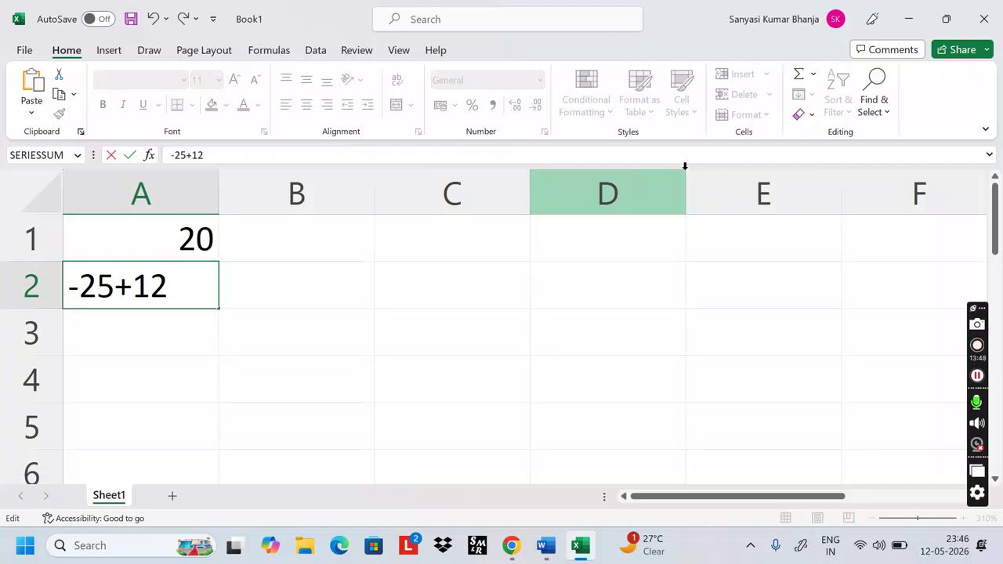
pyautogui.press('Return')
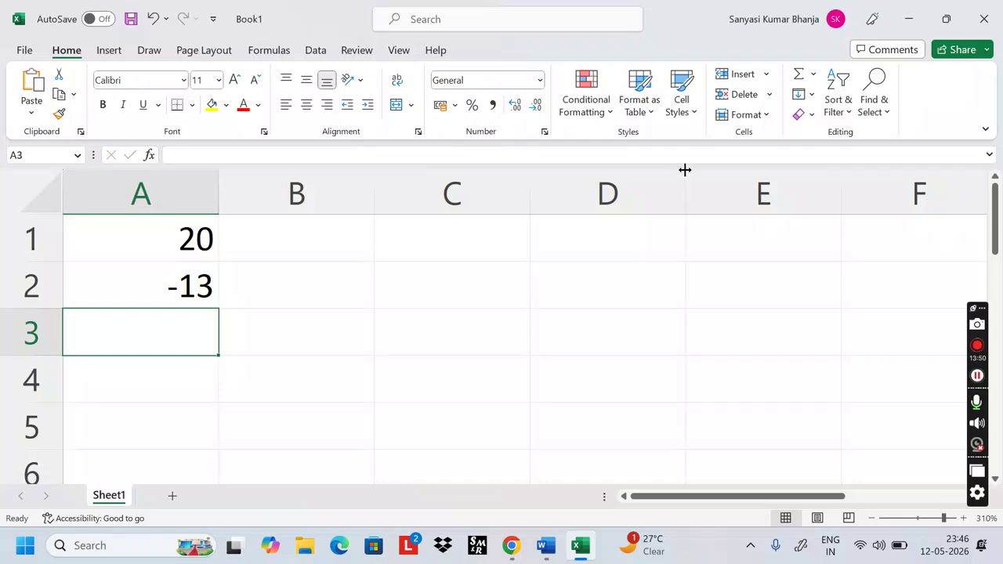
pyautogui.press('Up')
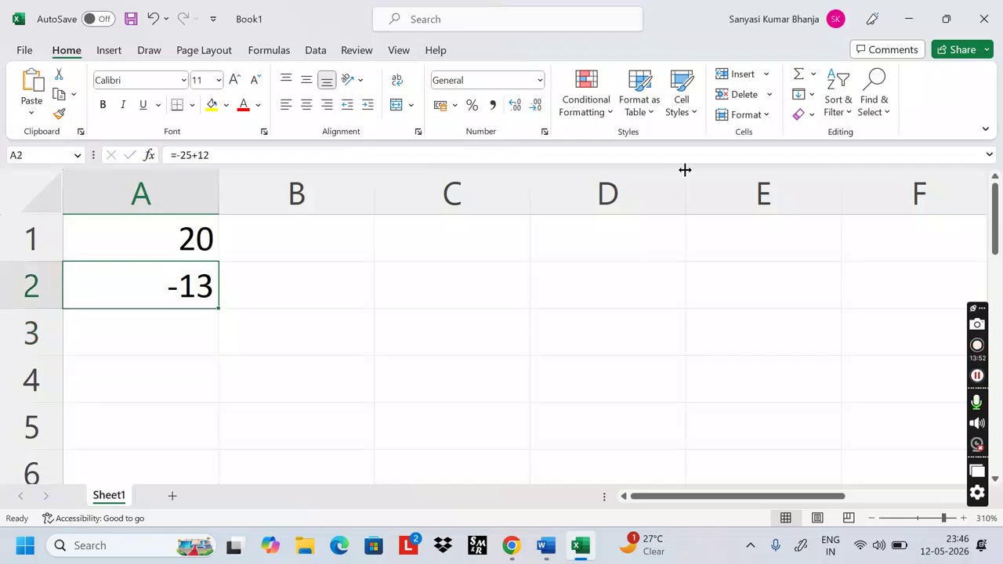
pyautogui.press('F2')
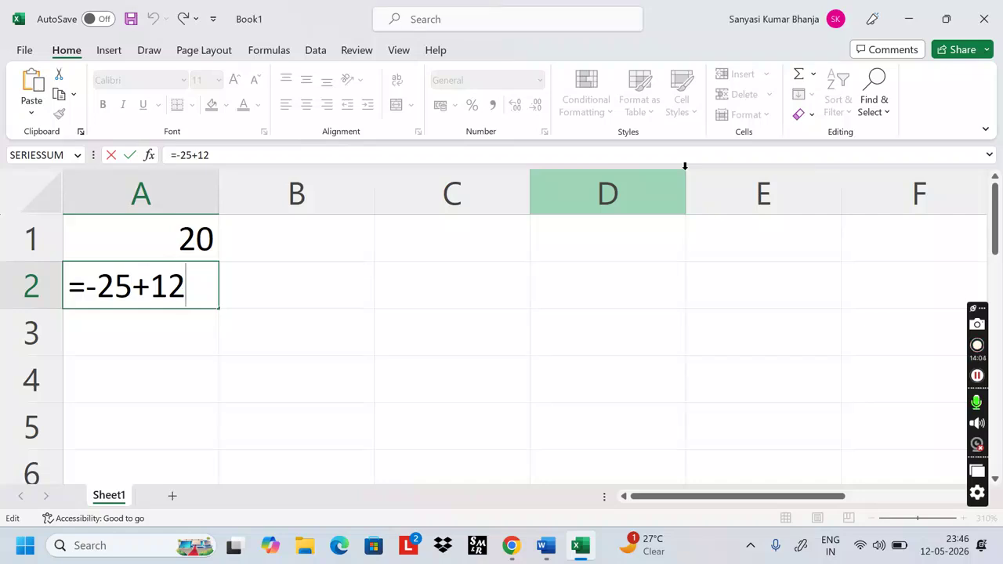
pyautogui.press('Return')
# Enter the expression +15+25 in cell A3, starting with a plus sign, and select the cell to show its formula.
pyautogui.write('+15')
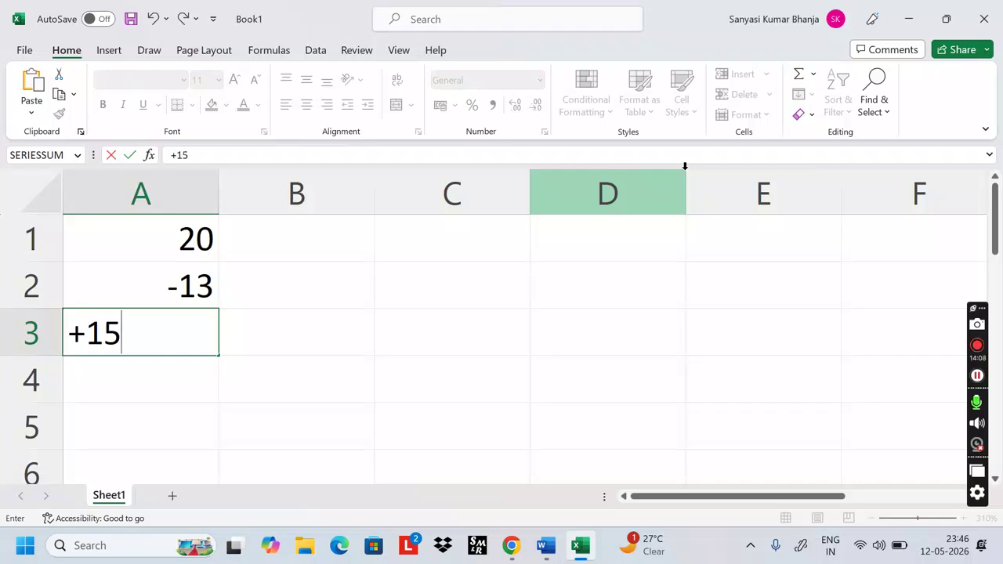
pyautogui.write('+25')
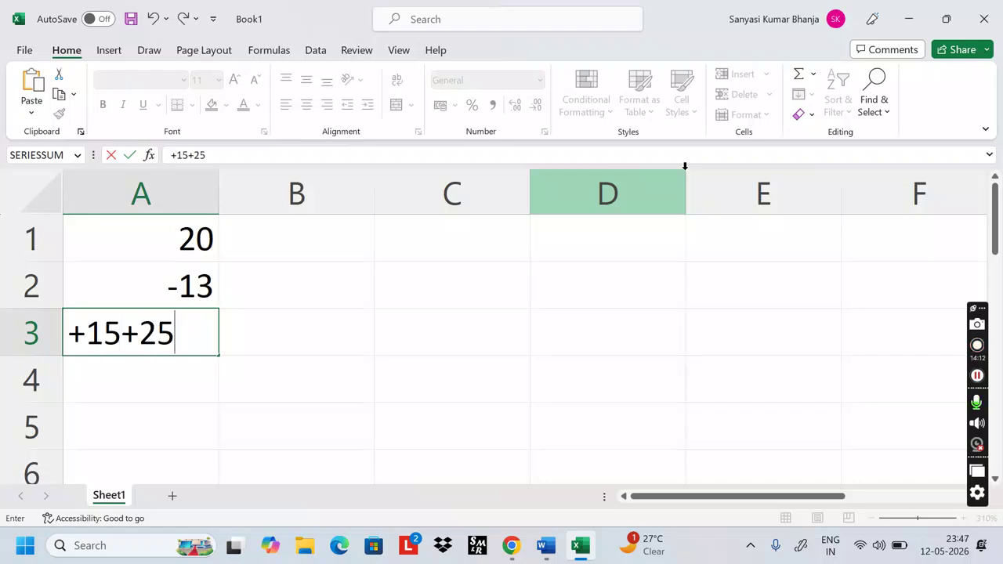
pyautogui.press('Return')
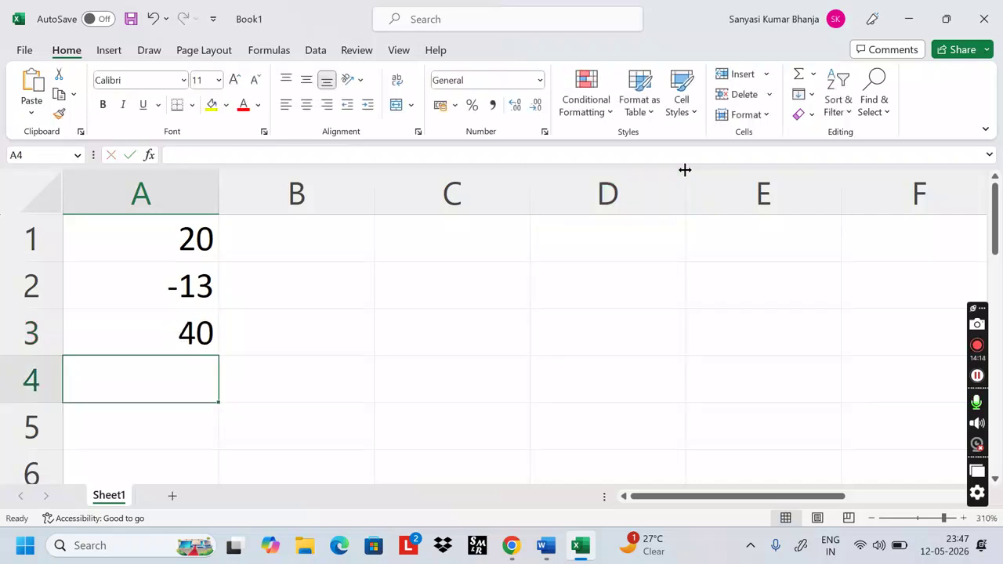
pyautogui.press('Up')
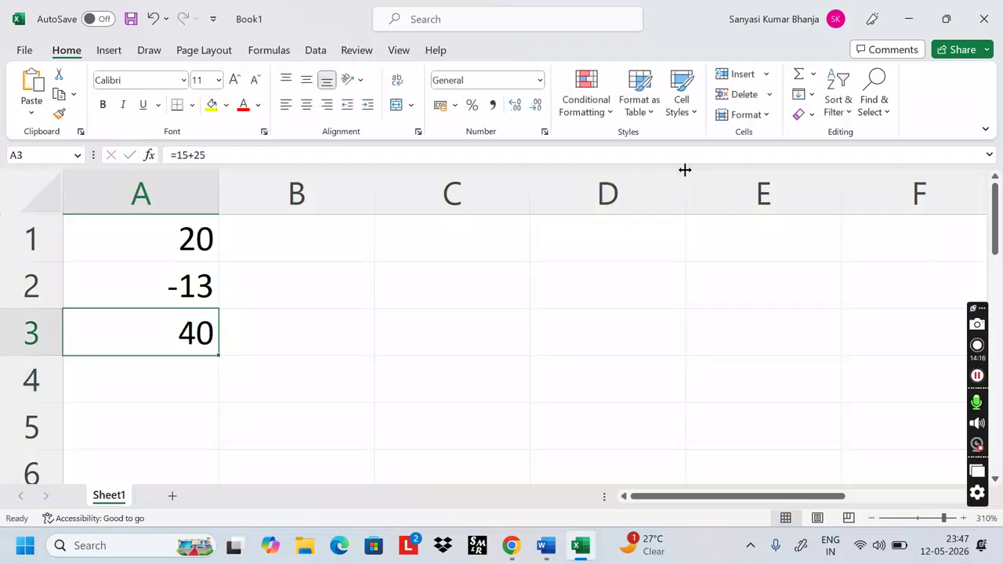
# Reopen cell A3 to show its stored formula, and close it without changes.
pyautogui.press('F2')
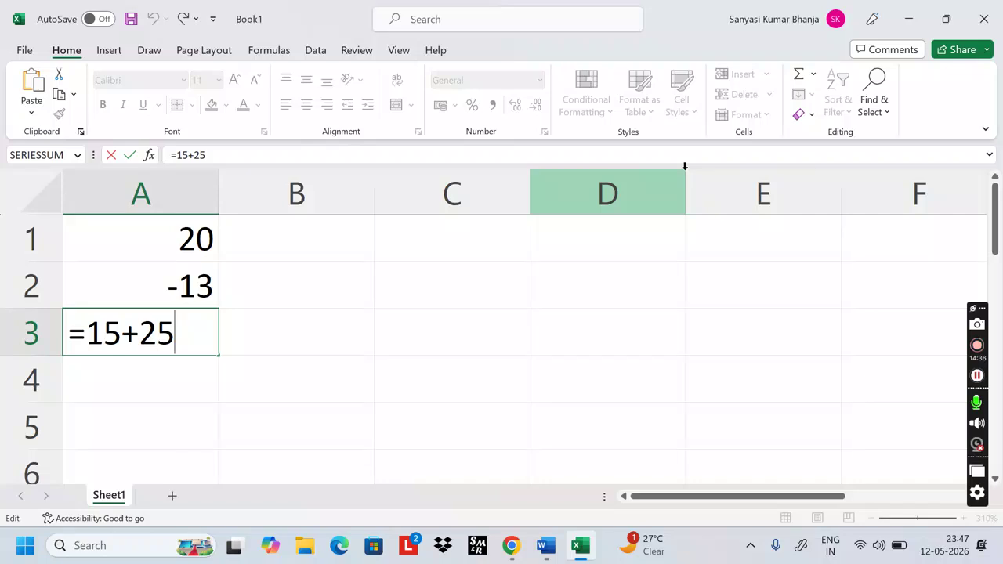
pyautogui.press('Home')
pyautogui.press('Return')
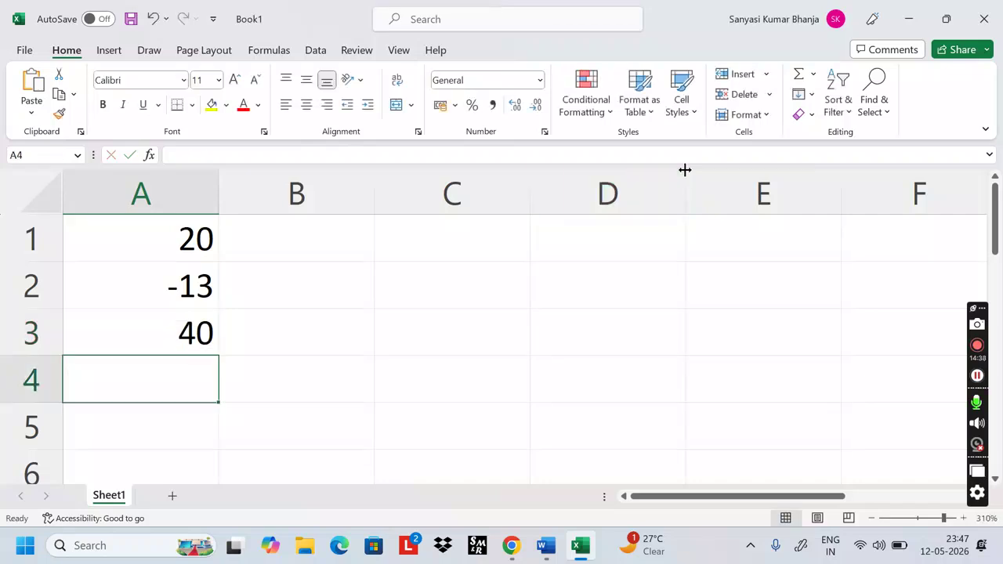
# Enclose the 4*5 expression in cell A1's formula in parentheses.
pyautogui.press('Up')
pyautogui.press('Up')
pyautogui.press('Up')
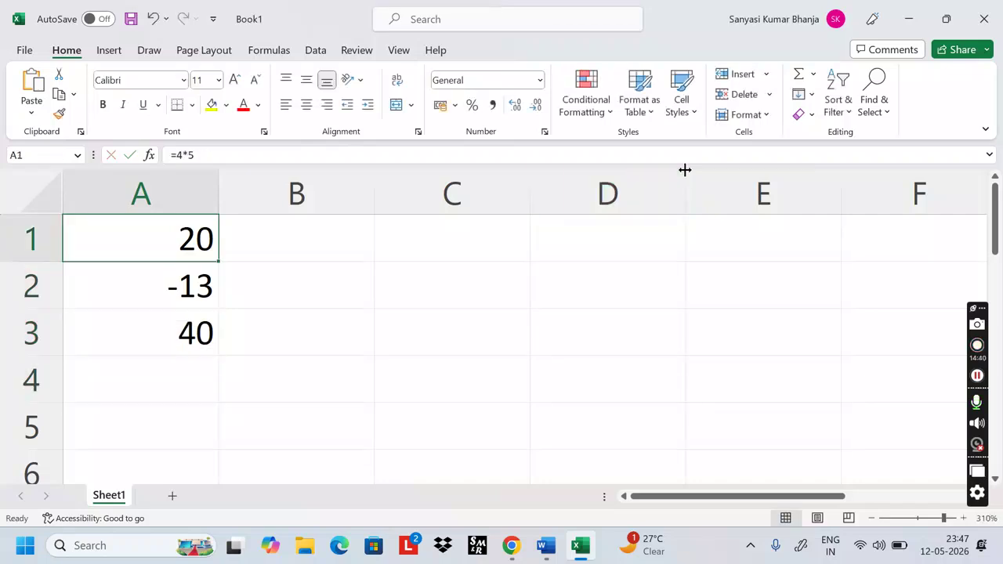
pyautogui.press('F2')
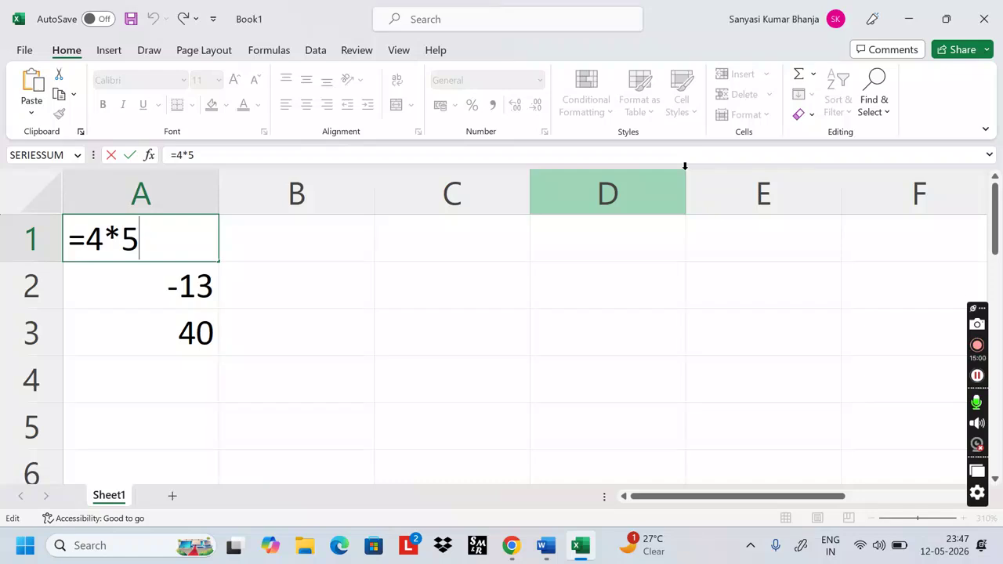
pyautogui.press('Left')
pyautogui.press('Left')
pyautogui.press('Left')
pyautogui.write('(')
pyautogui.press('Right')
pyautogui.press('Right')
pyautogui.write(')')
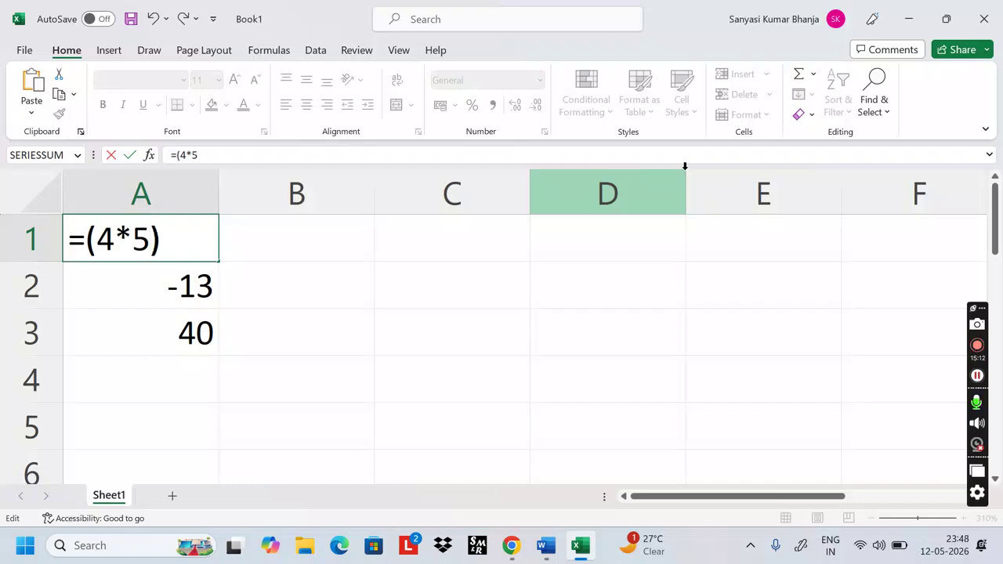
# Extend cell A1's formula with a bracketed second product and a subtraction, so it reads =(4*5)+(7*8)-15.
pyautogui.write('+7*8')
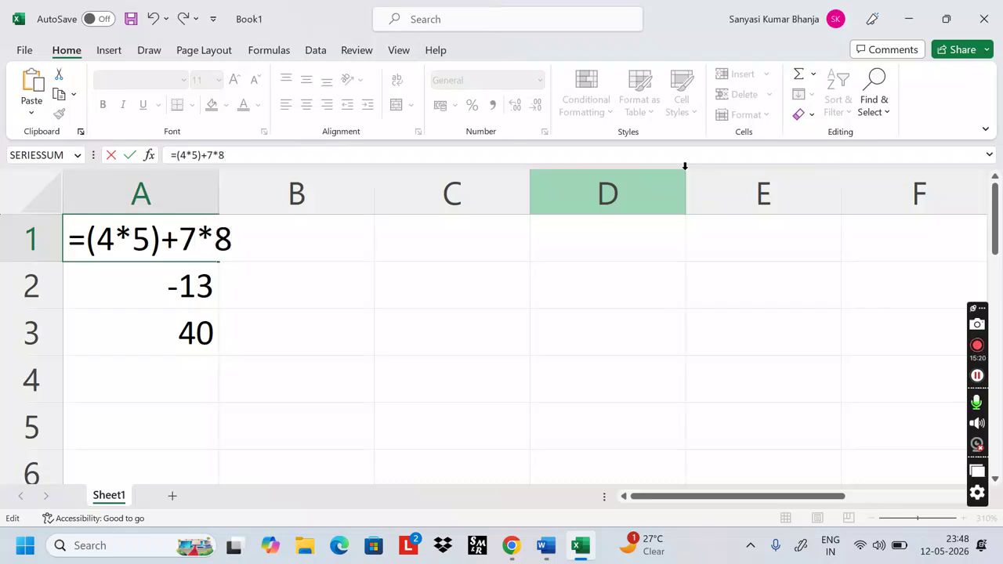
pyautogui.click(179, 239)
pyautogui.write('(')
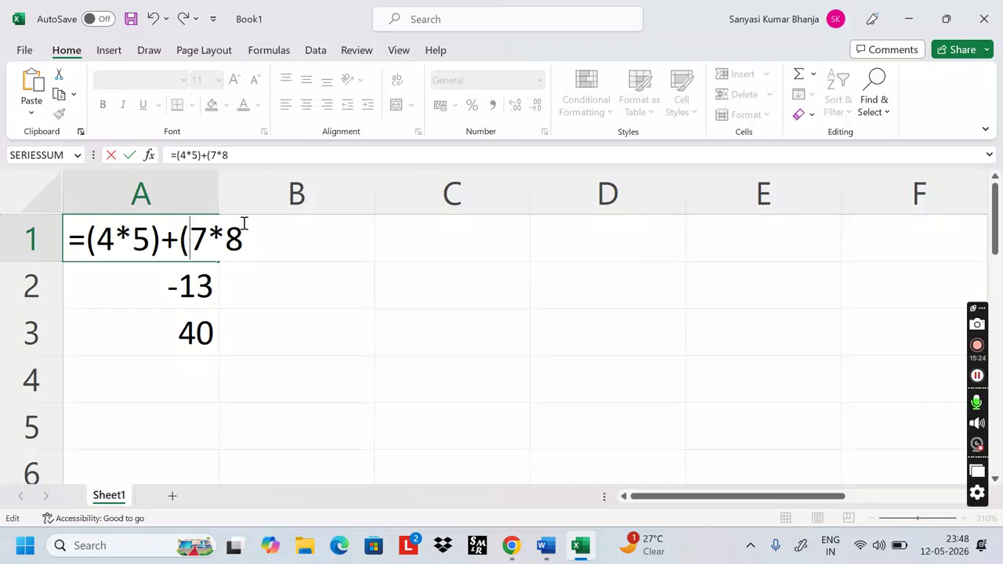
pyautogui.press('Right')
pyautogui.press('Right')
pyautogui.press('Right')
pyautogui.write(')-15')
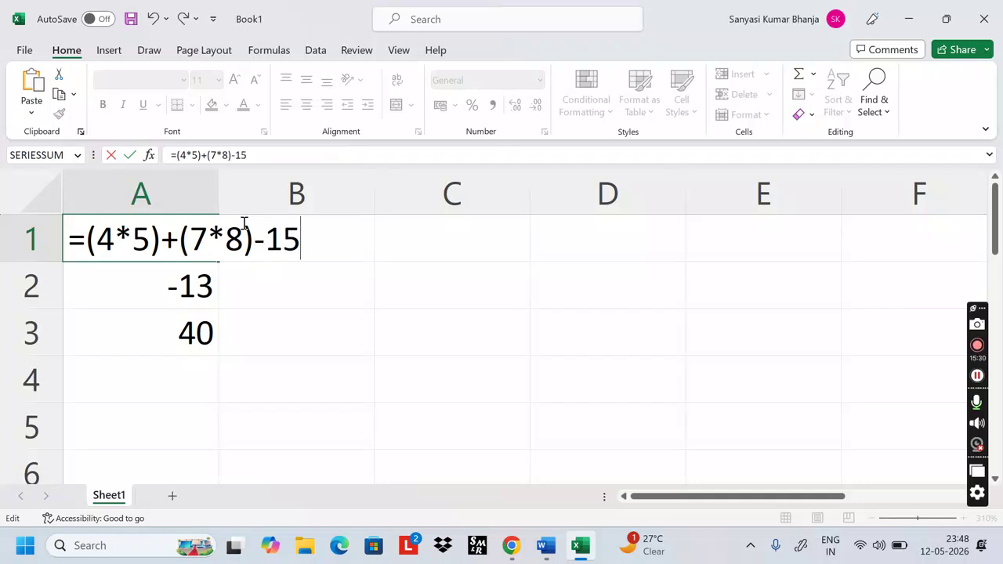
pyautogui.press('Return')
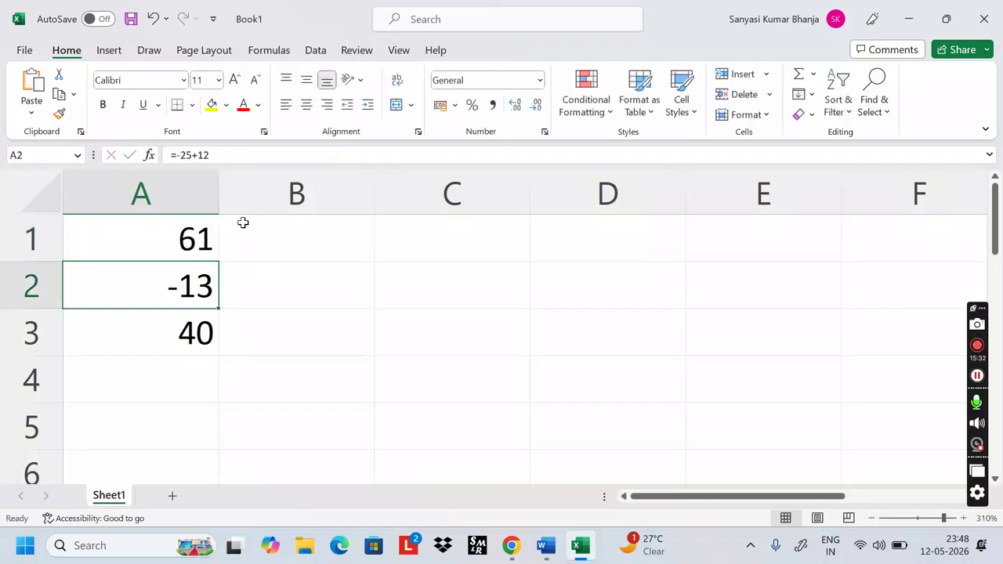
# Reopen cell A1 to examine the parts of its extended formula, and close it without changes.
pyautogui.press('Up')
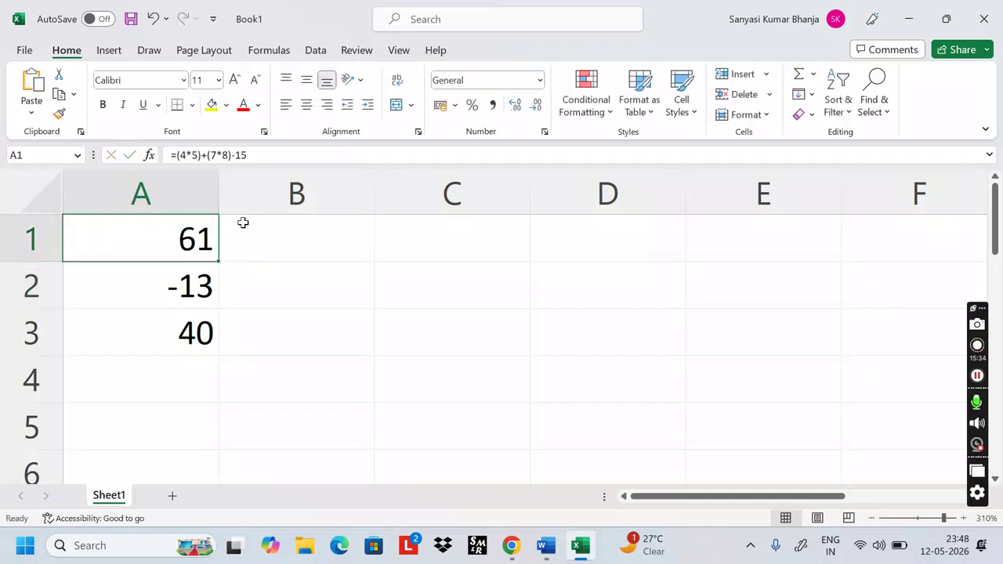
pyautogui.press('F2')
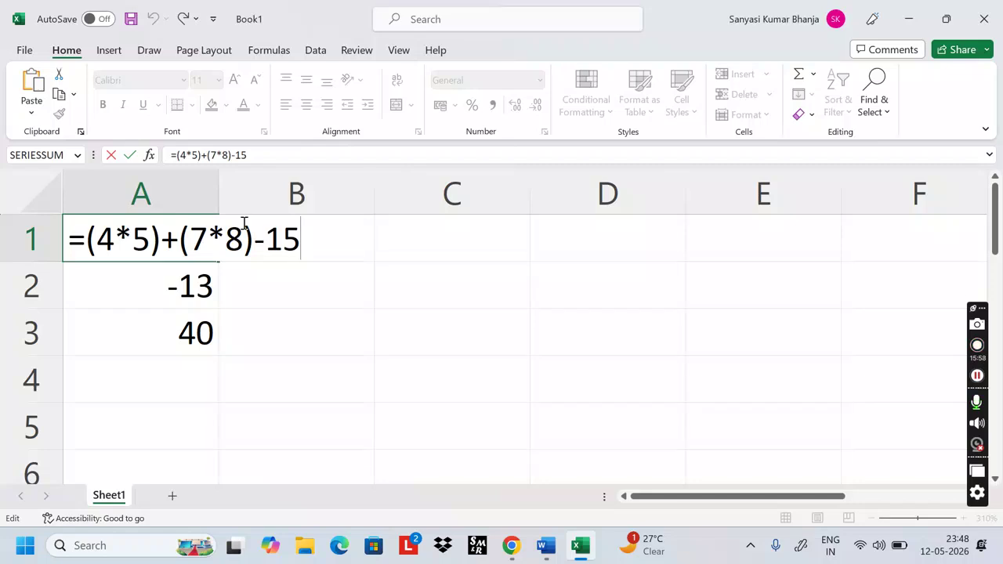
pyautogui.press('Return')
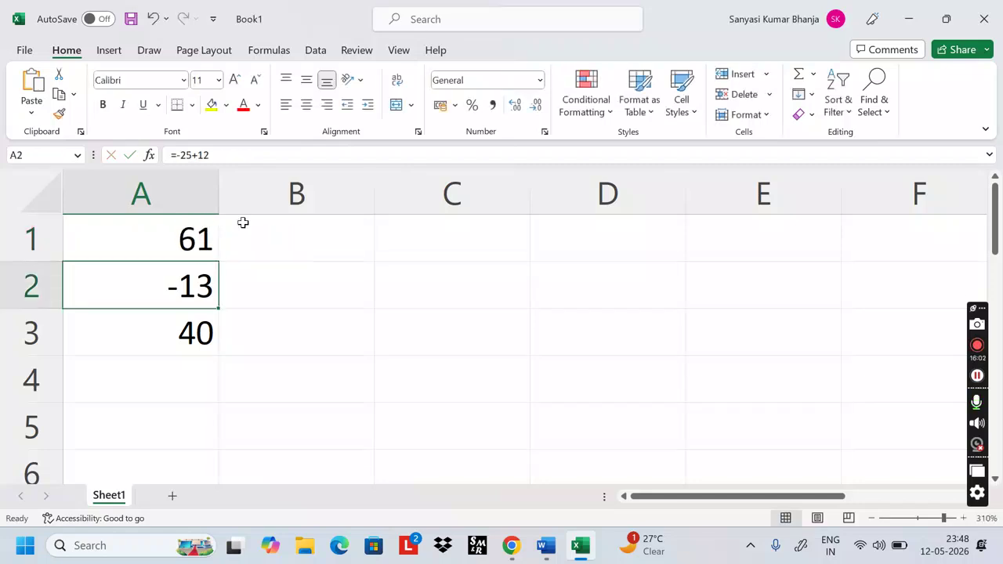
# Add an outer pair of parentheses around the two bracketed products in cell A1, making the formula =((4*5)+(7*8))-15.
pyautogui.press('Up')
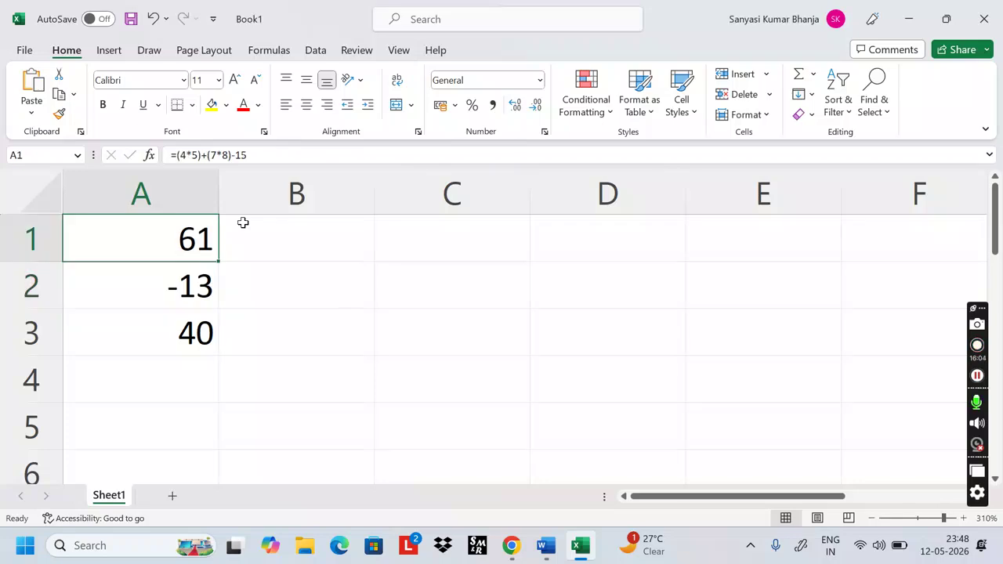
pyautogui.press('F2')
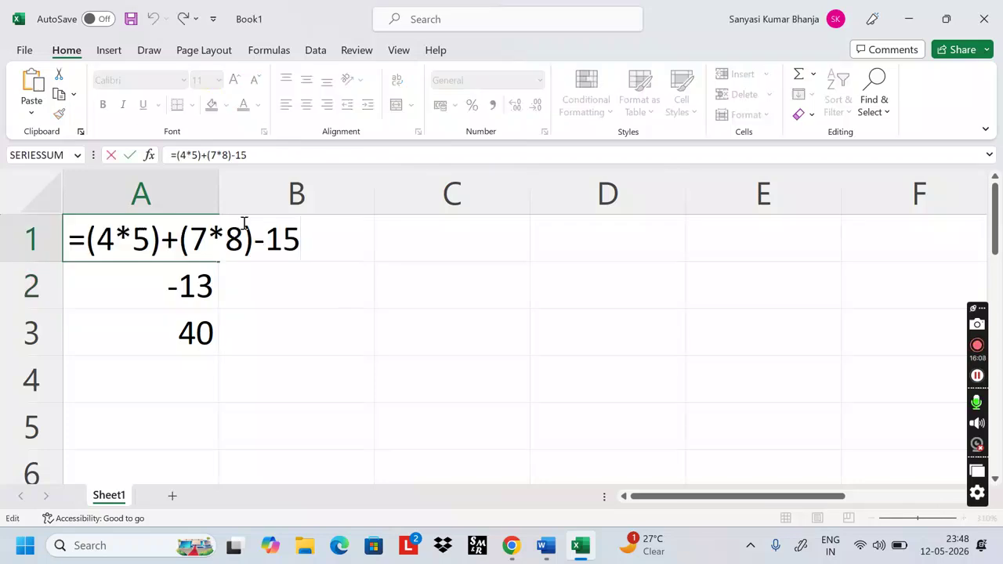
pyautogui.click(85, 226)
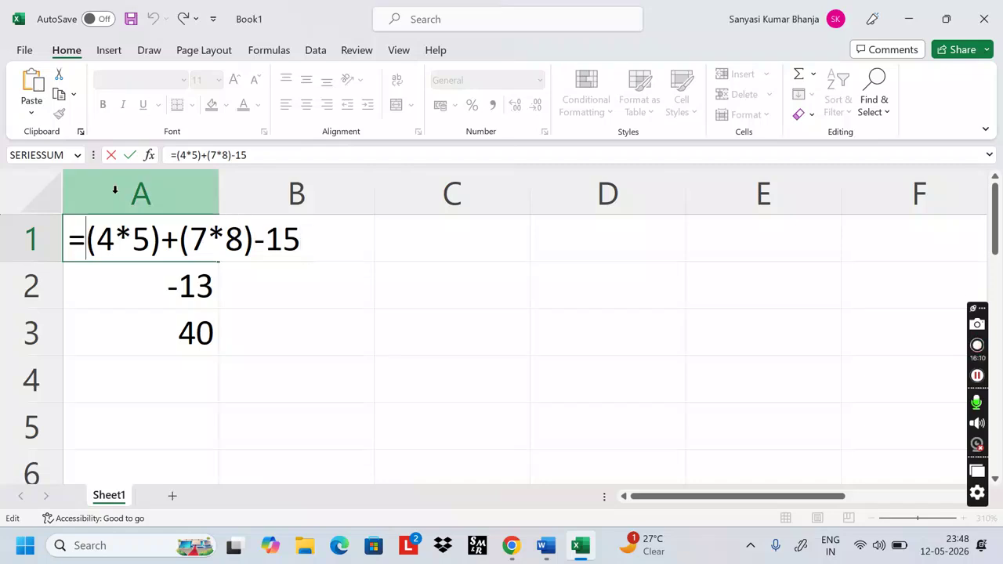
pyautogui.write('(')
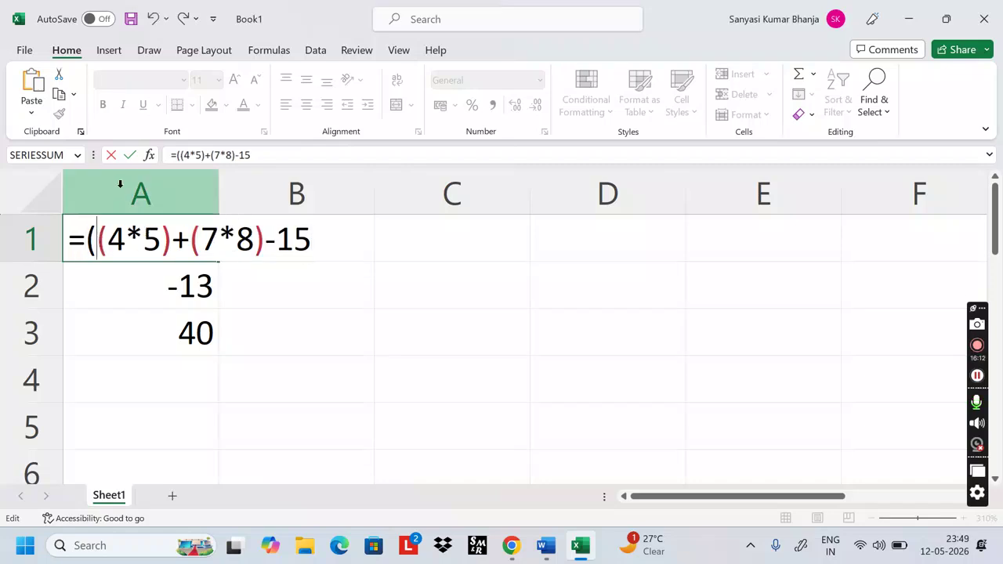
pyautogui.press('Right')
pyautogui.press('Right')
pyautogui.press('Right')
pyautogui.press('Right')
pyautogui.press('Right')
pyautogui.press('Right')
pyautogui.press('Right')
pyautogui.press('Right')
pyautogui.press('Right')
pyautogui.write(')')
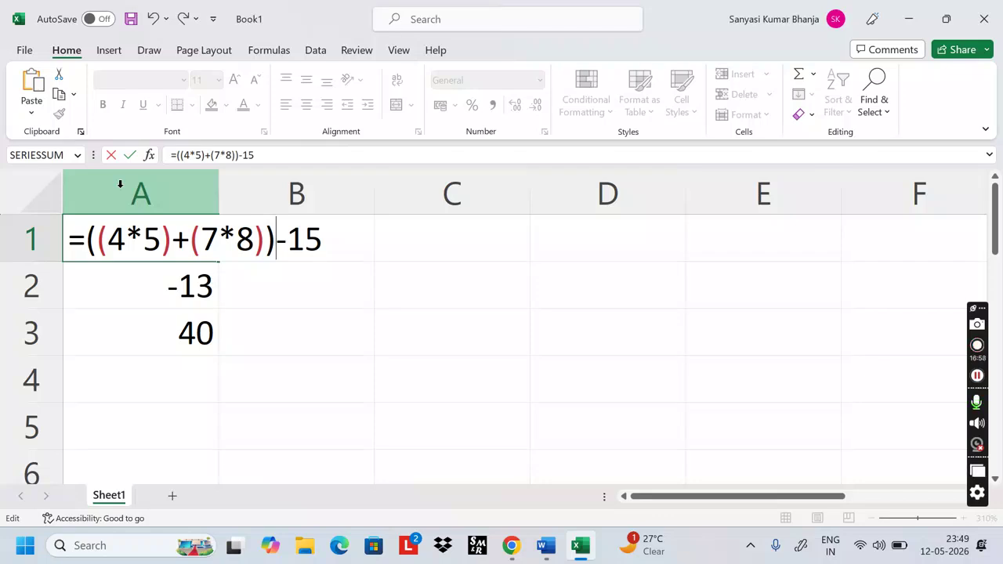
pyautogui.press('Return')
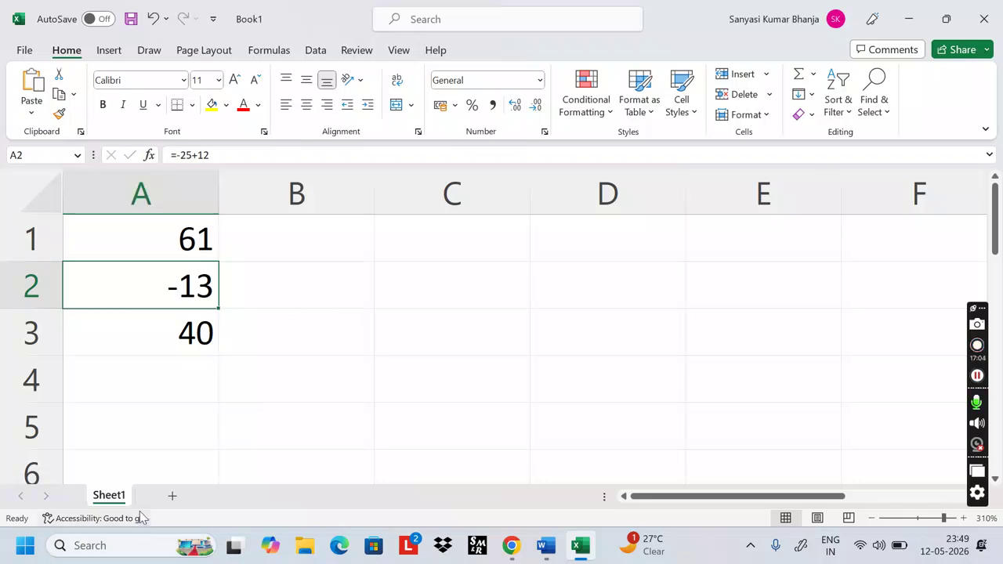
pyautogui.click(324, 251)
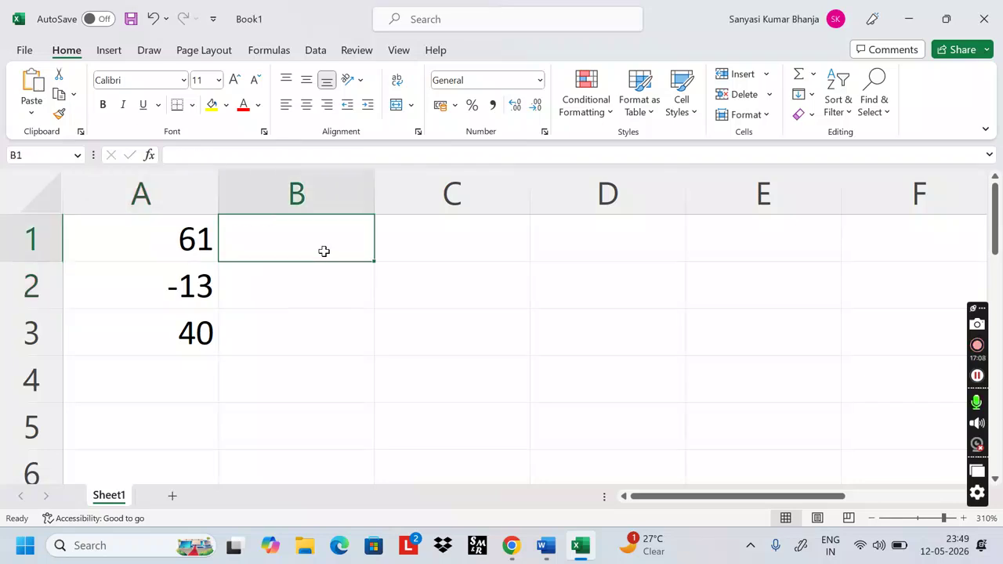
pyautogui.press('Right')
pyautogui.press('Right')
pyautogui.press('Left')
pyautogui.write('=')
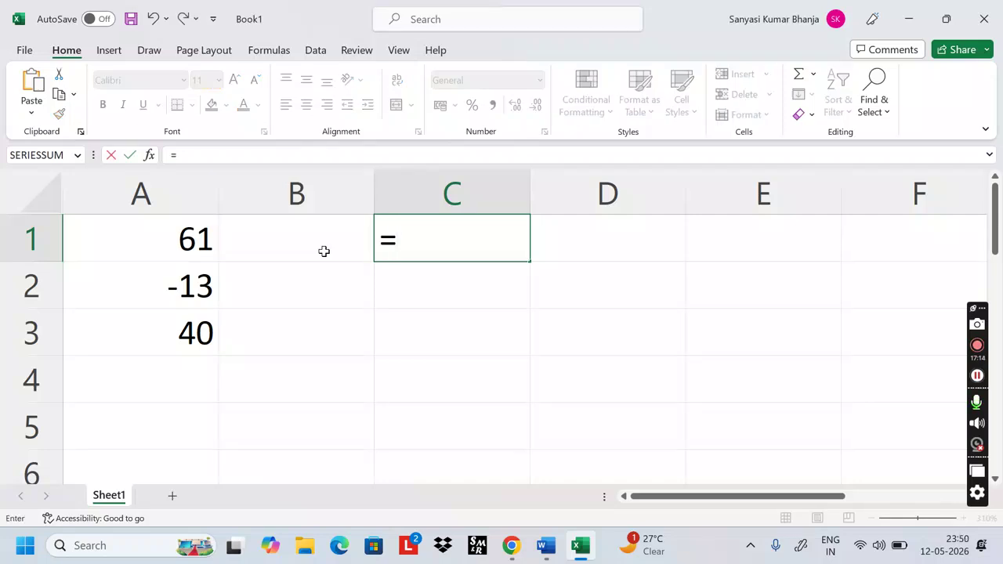
pyautogui.press('Escape')
# Reopen cell A1's formula and highlight its numbers and operators from the 4 through the 15, leaving the formula unchanged.
pyautogui.press('Left')
pyautogui.press('Left')
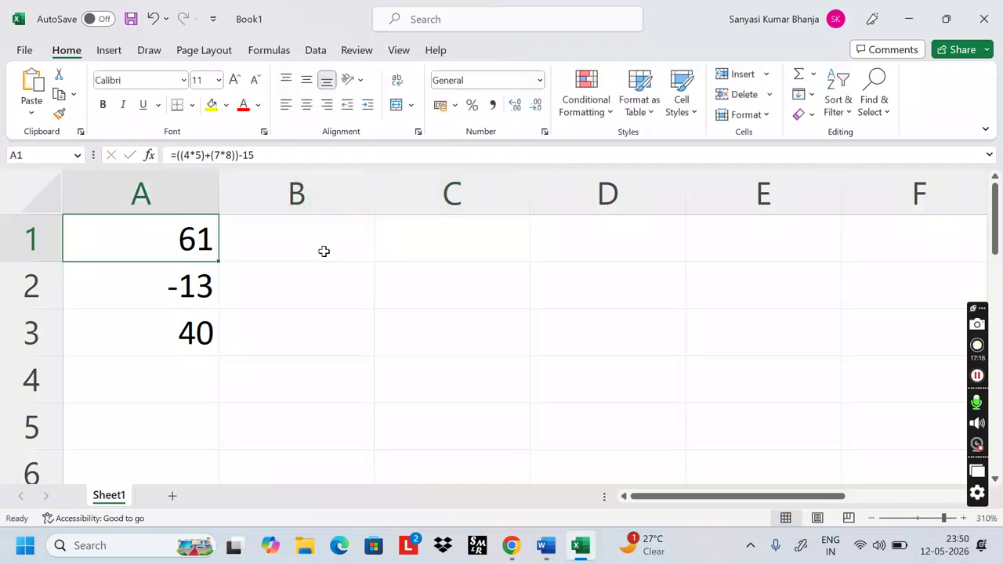
pyautogui.press('F2')
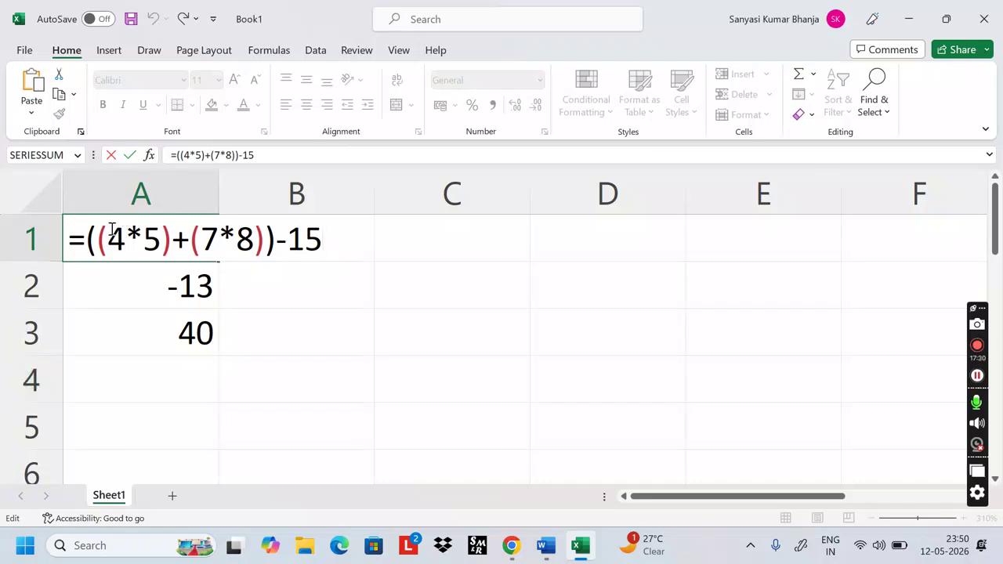
pyautogui.moveTo(111, 229); pyautogui.dragTo(327, 233)
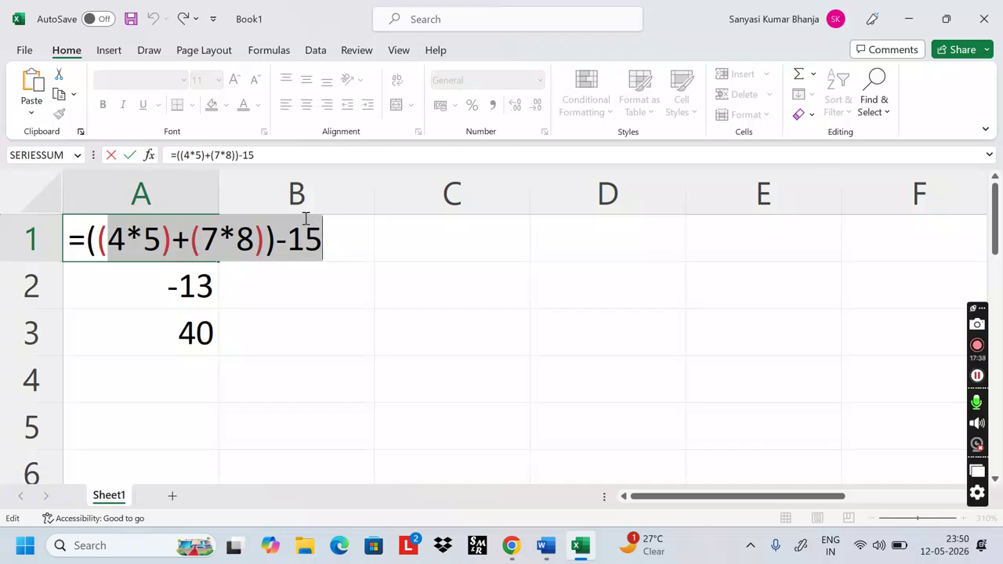
pyautogui.click(327, 235)
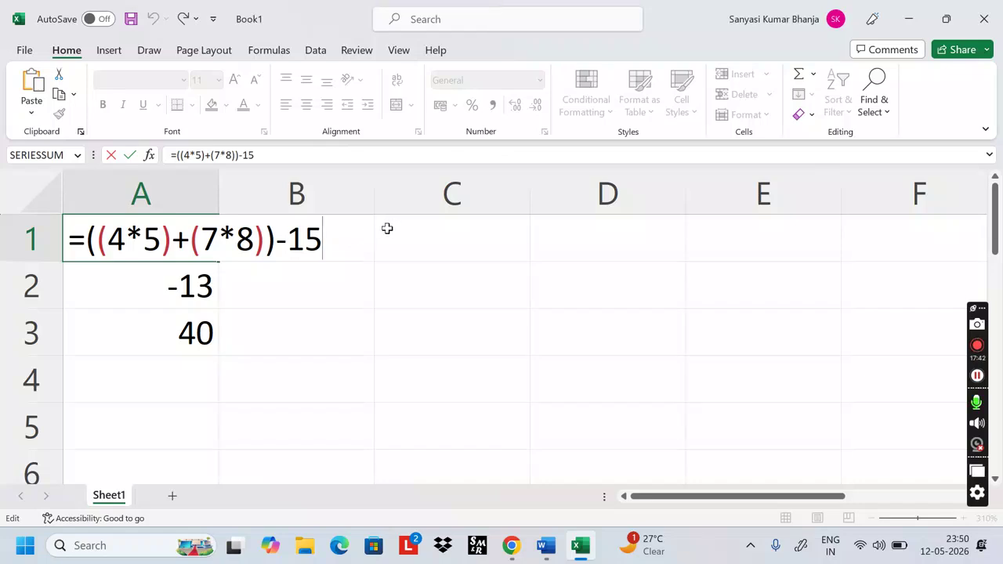
pyautogui.moveTo(110, 226); pyautogui.dragTo(333, 206)
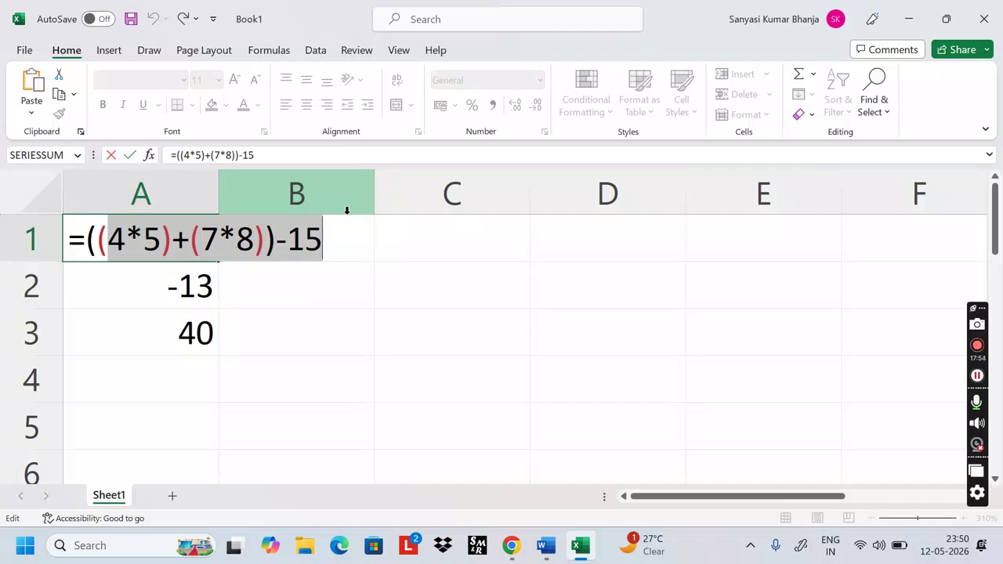
pyautogui.press('Return')
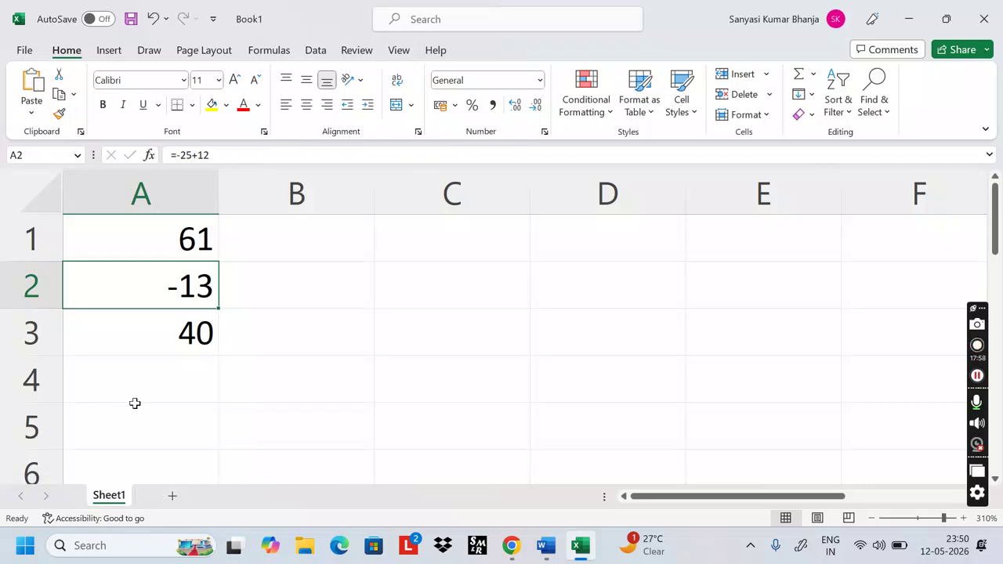
# Enter the formula =A4*B4 in cell C4 to multiply by cell references, and return to cell C1.
pyautogui.scroll(-1, 137, 399)
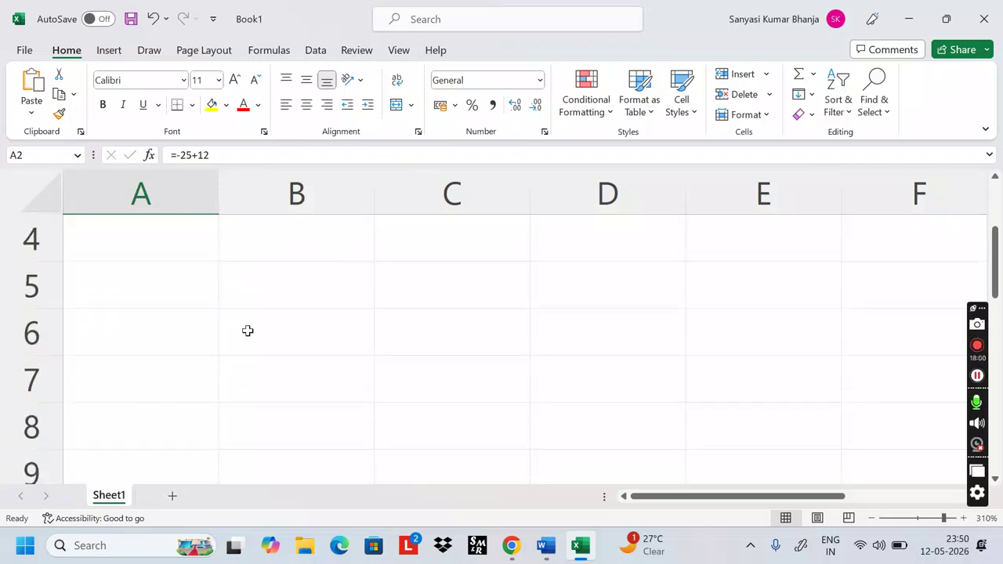
pyautogui.click(466, 237)
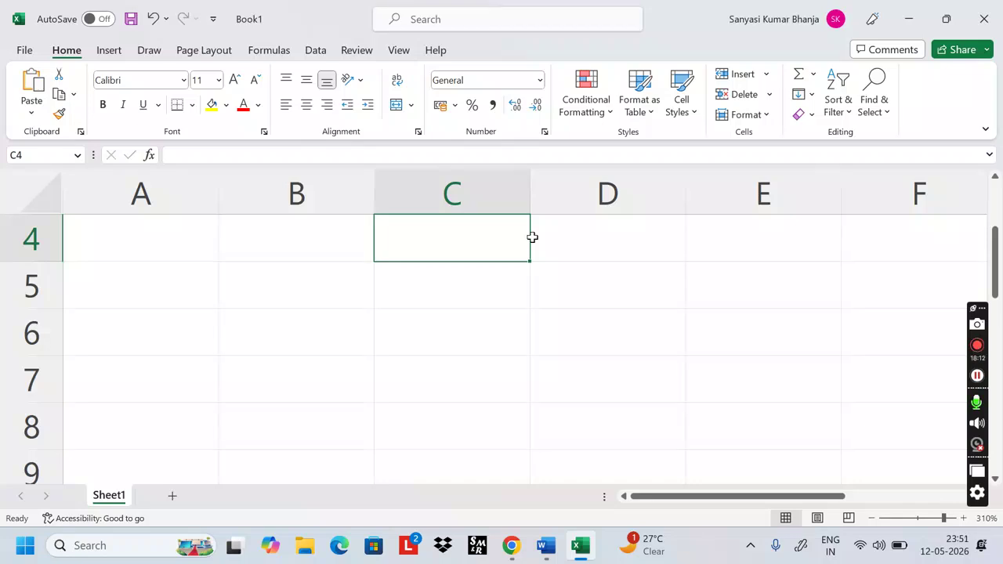
pyautogui.write('=')
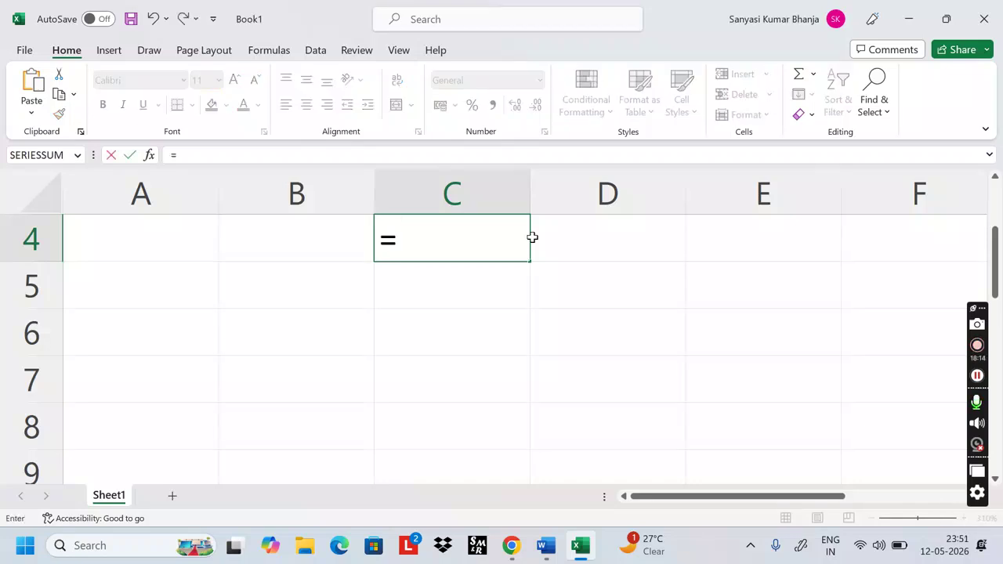
pyautogui.write('A4')
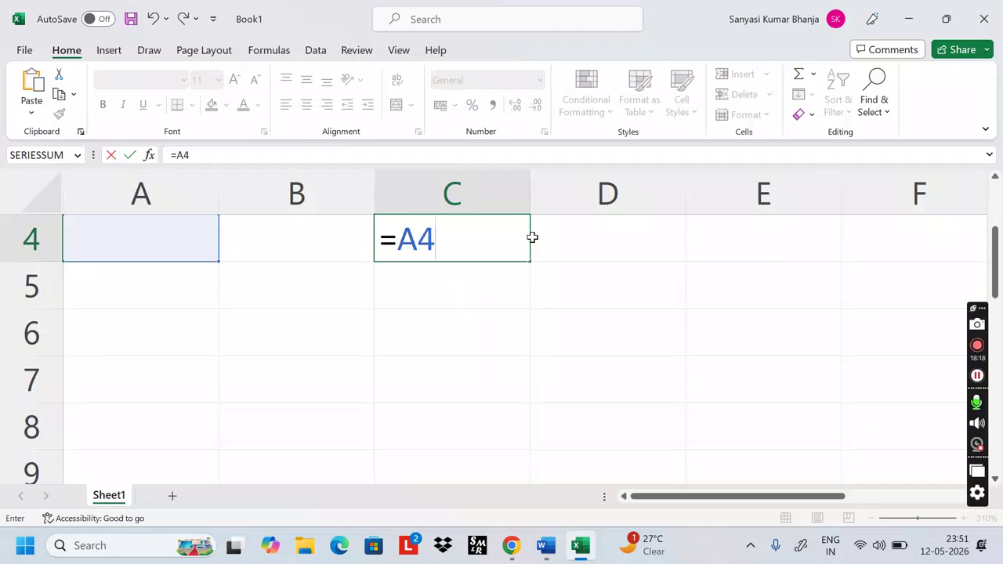
pyautogui.scroll(1, 253, 305)
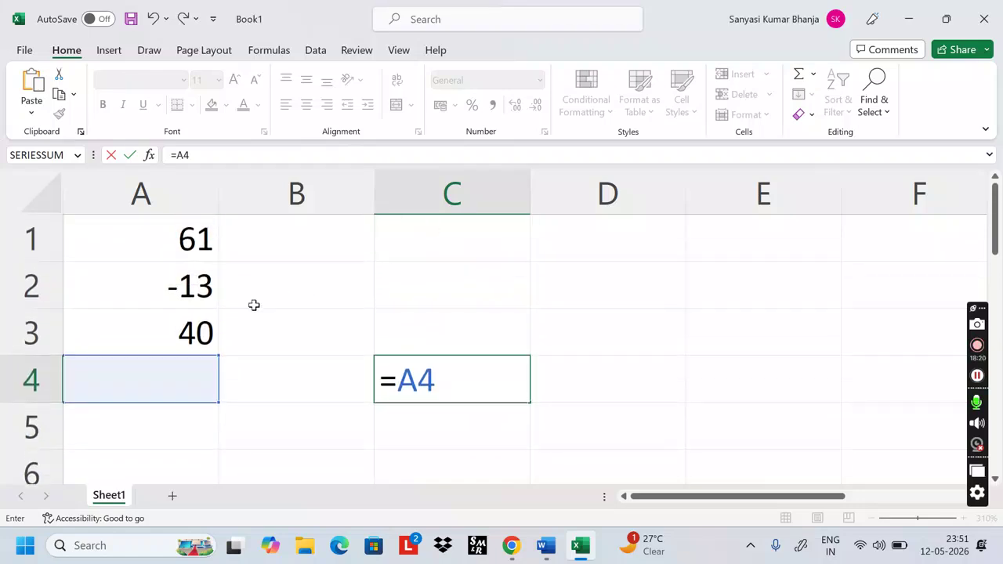
pyautogui.scroll(-1, 136, 394)
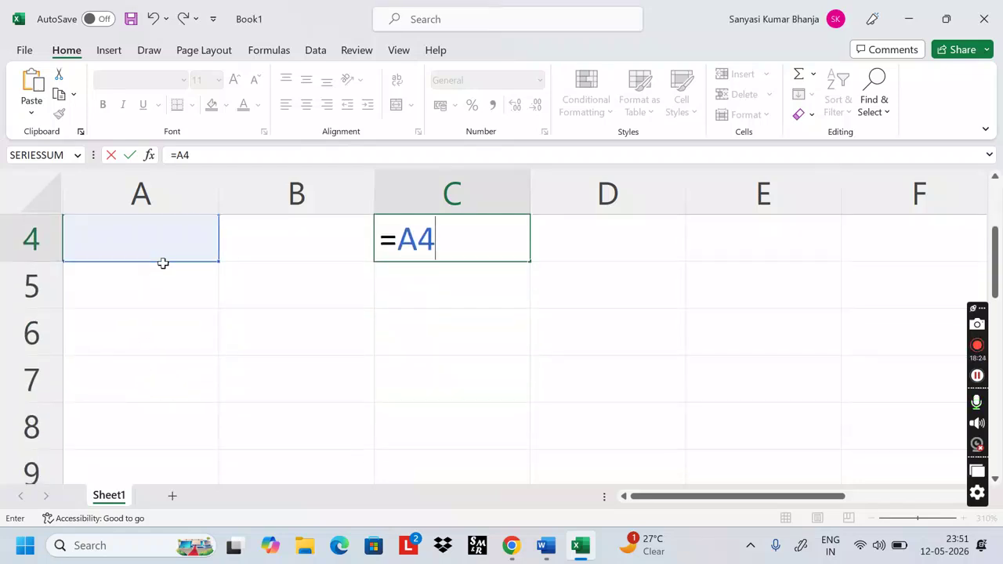
pyautogui.write('*')
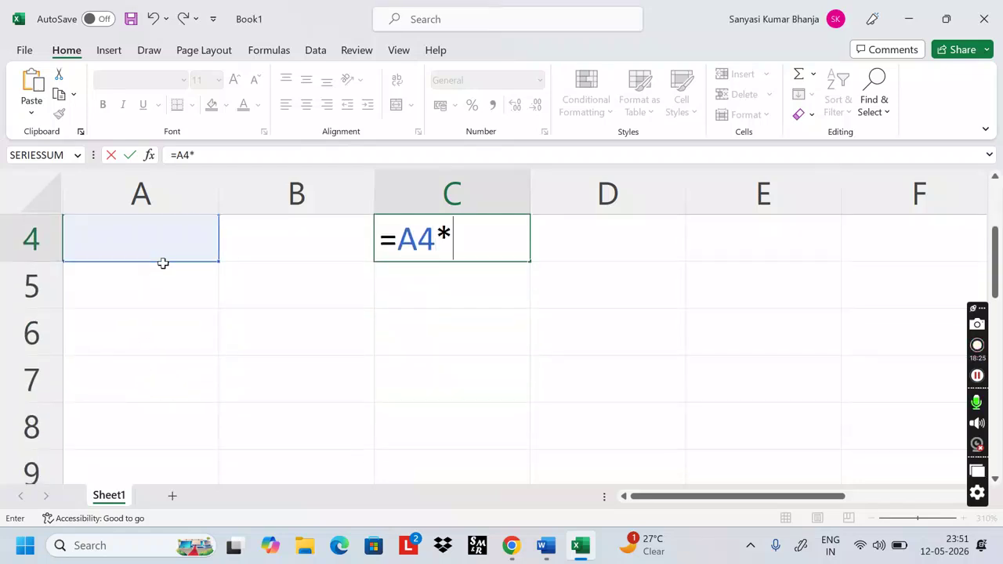
pyautogui.click(267, 240)
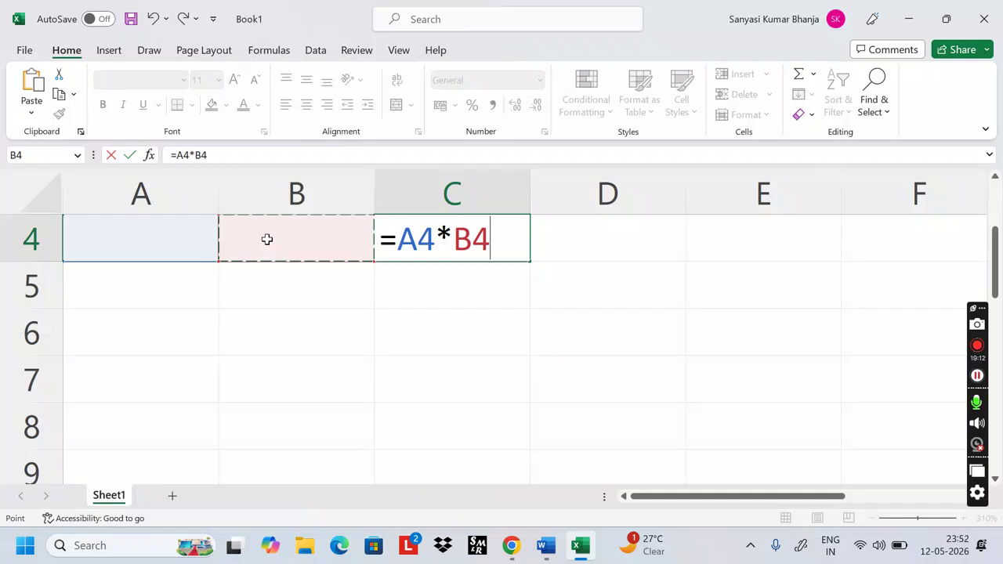
pyautogui.press('Return')
pyautogui.press('Up')
pyautogui.press('Up')
pyautogui.press('Up')
pyautogui.press('Up')
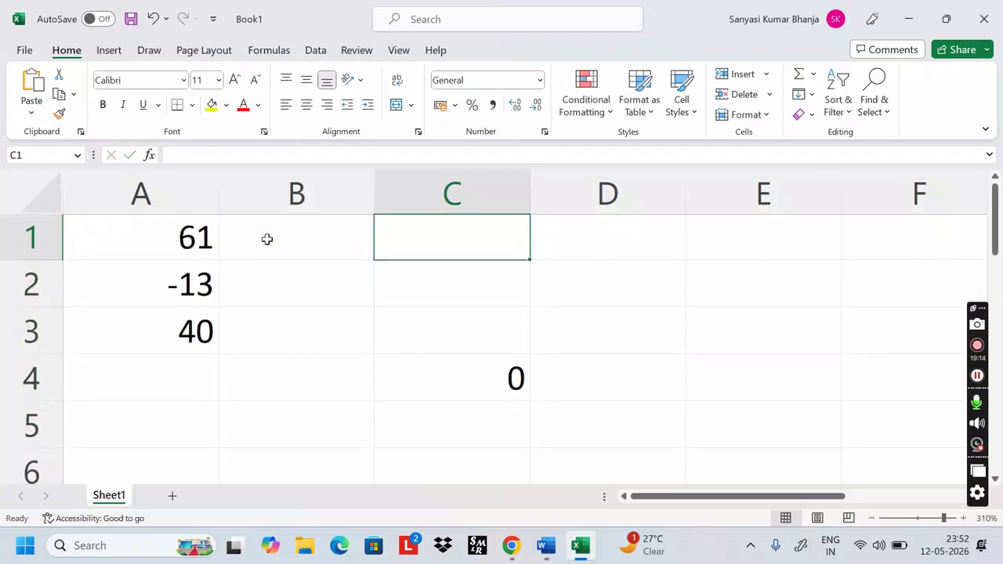
# Enter 4 in cell A4 and 5 in cell B4 as the values referenced by C4's formula.
pyautogui.press('Down')
pyautogui.press('Down')
pyautogui.press('Down')
pyautogui.press('Left')
pyautogui.press('Left')
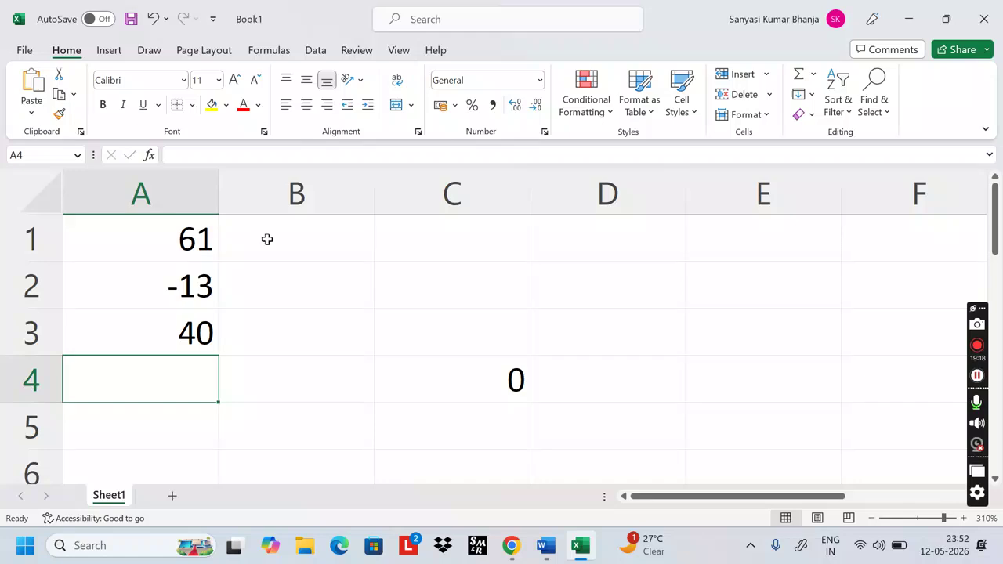
pyautogui.write('4')
pyautogui.press('Tab')
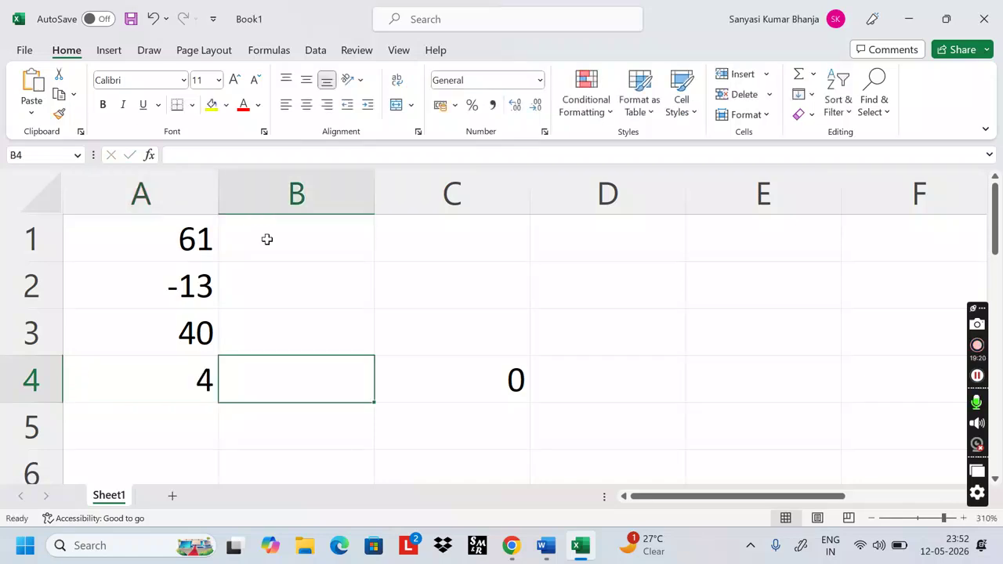
pyautogui.write('5')
pyautogui.press('Return')
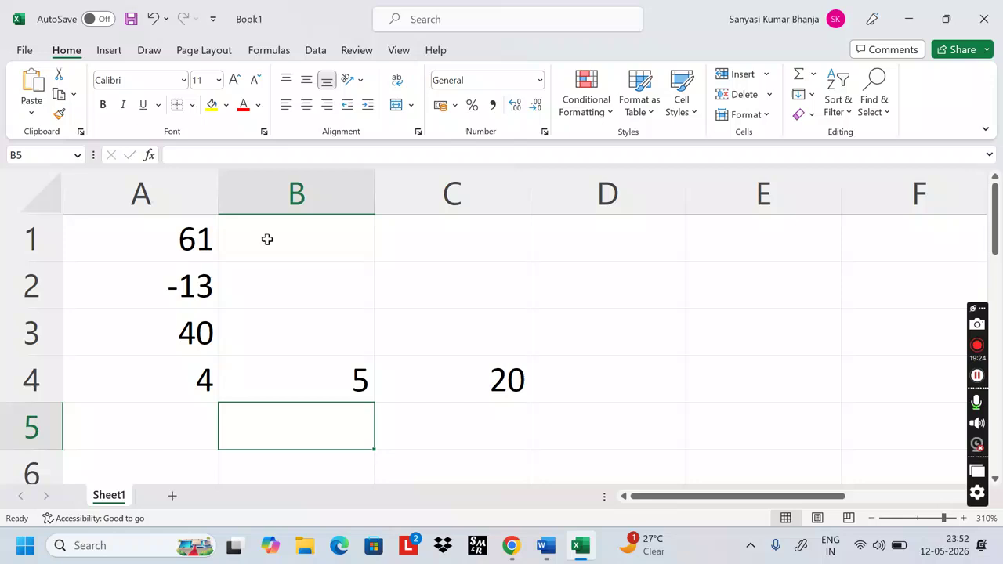
# Open cell C4's formula and highlight the expression A4*B4 after the equals sign, leaving the formula unchanged.
pyautogui.click(495, 380)
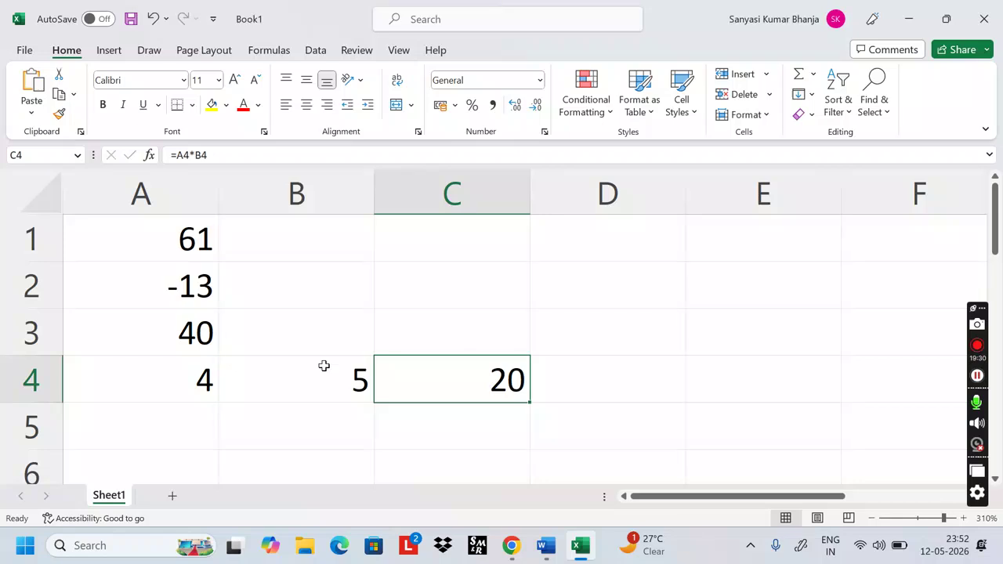
pyautogui.doubleClick(499, 382)
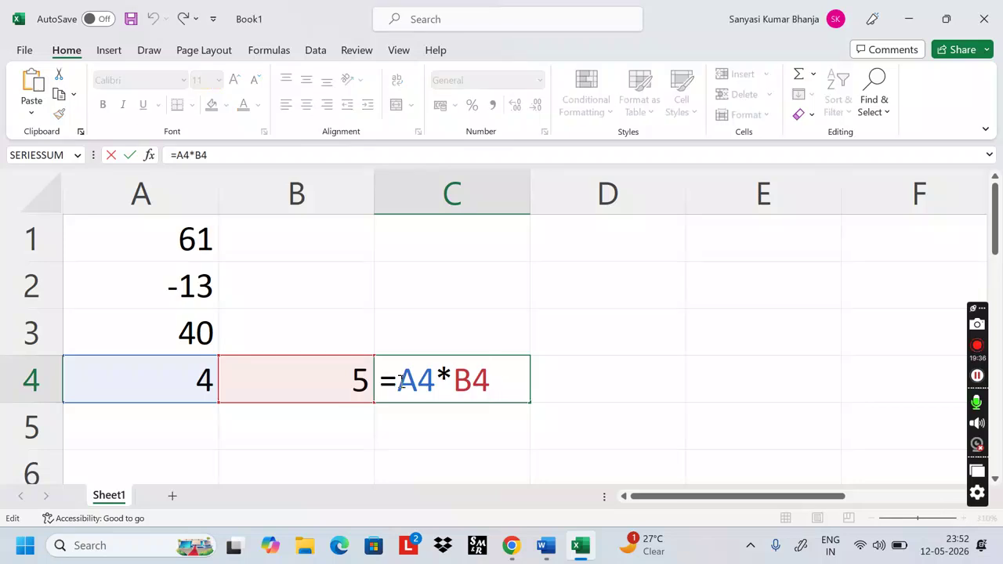
pyautogui.moveTo(398, 372); pyautogui.dragTo(496, 381)
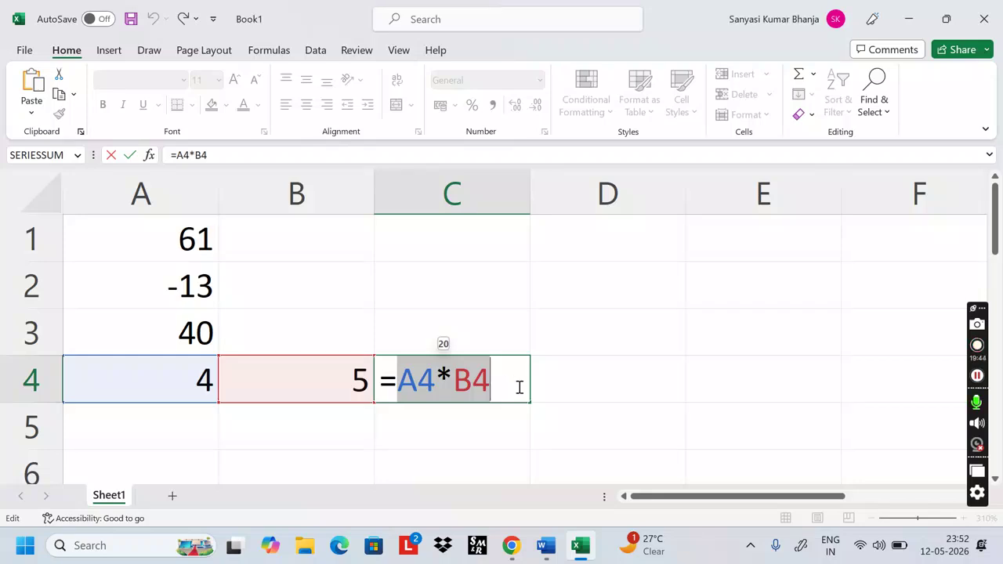
pyautogui.press('Return')
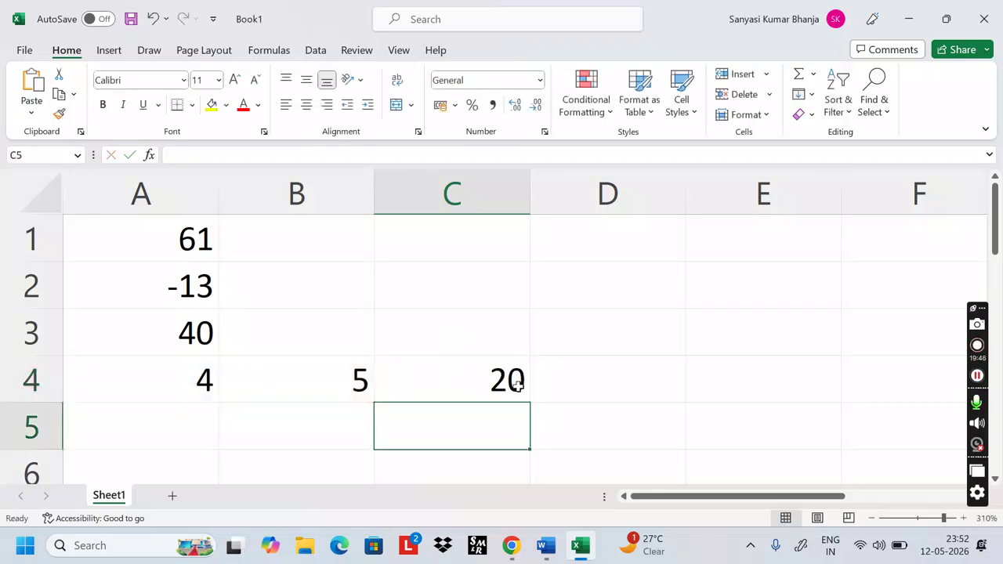
# Reopen cell A1's formula of constants and highlight it from end to start, closing it without changes.
pyautogui.doubleClick(163, 228)
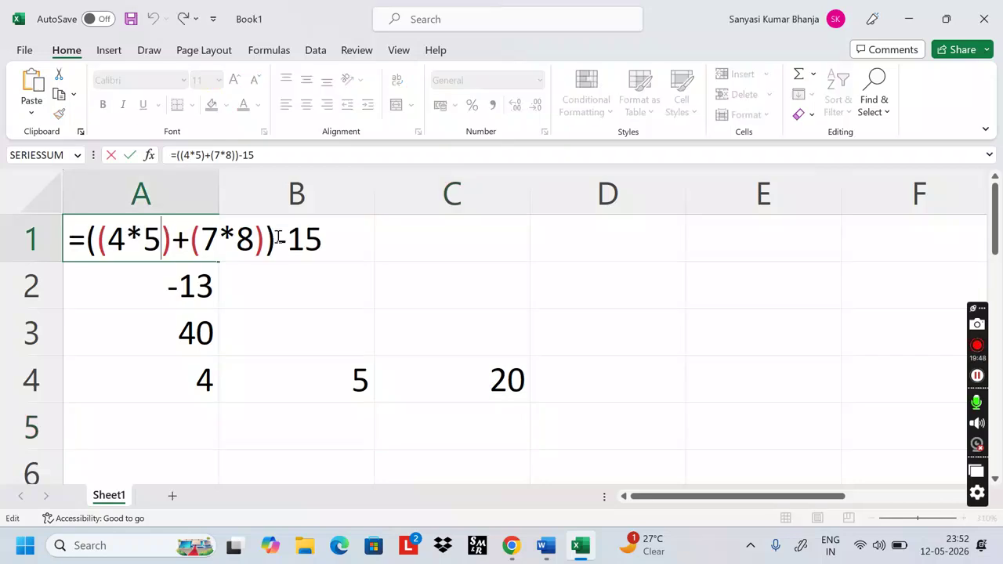
pyautogui.press('Return')
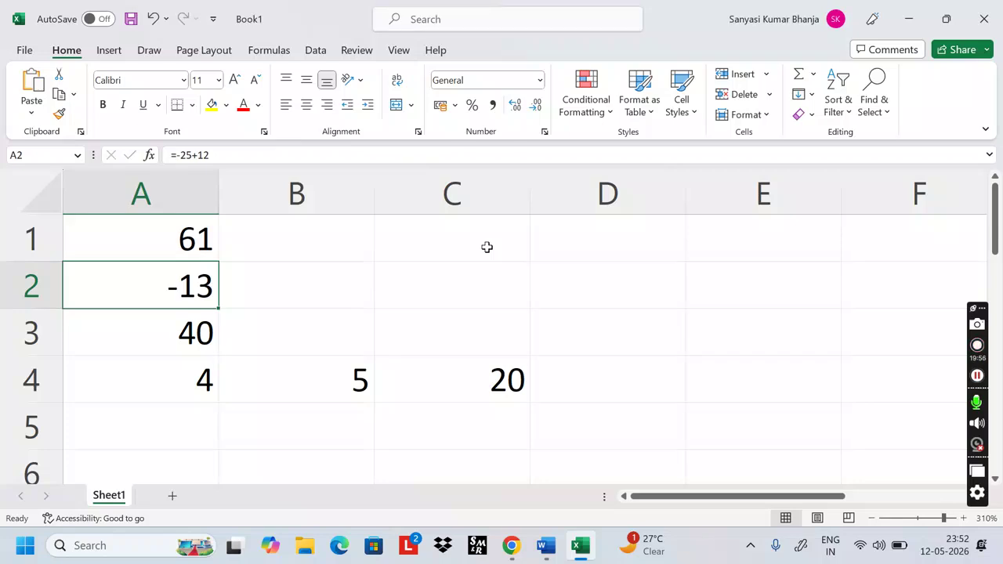
pyautogui.click(179, 230)
pyautogui.doubleClick(180, 230)
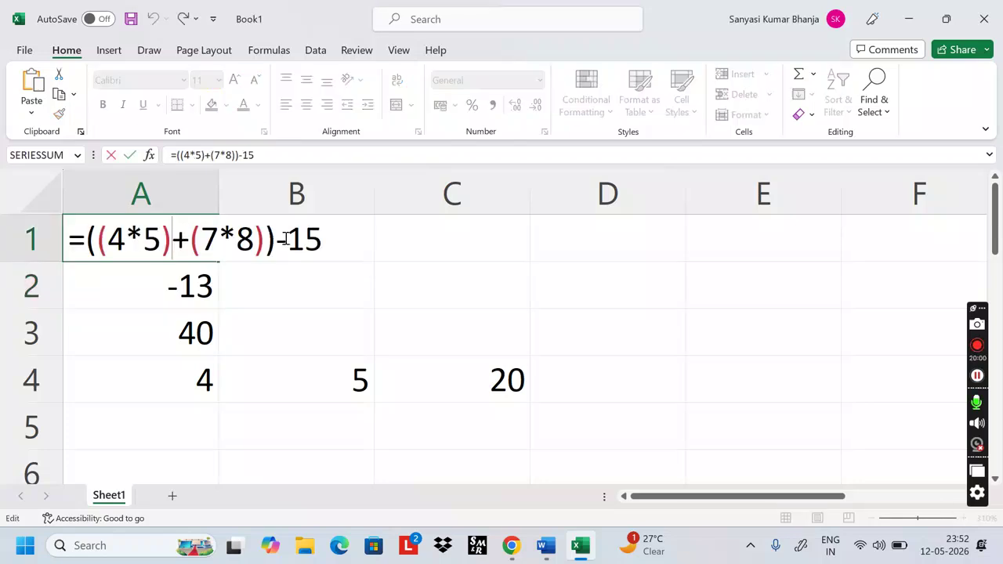
pyautogui.moveTo(349, 227); pyautogui.dragTo(69, 266)
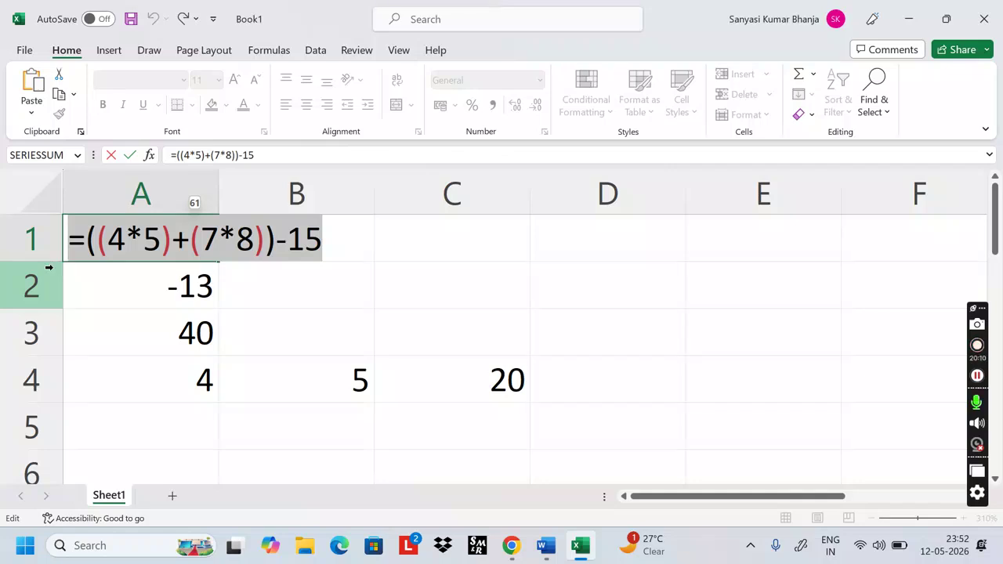
pyautogui.press('Return')
# Set cell A4 to 12, and select the two factors in A4:B4 and the product in C4.
pyautogui.press('Return')
pyautogui.press('Return')
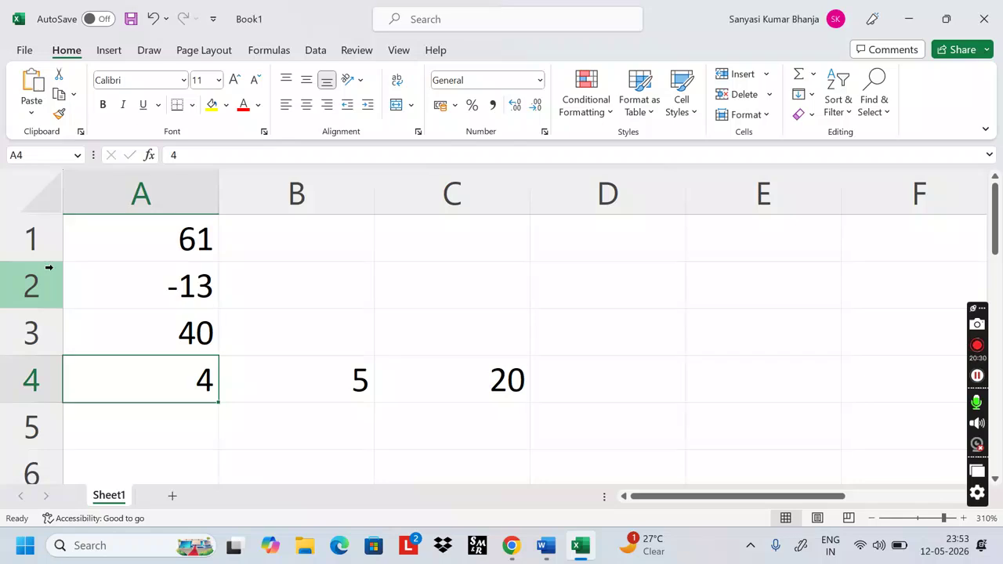
pyautogui.write('12')
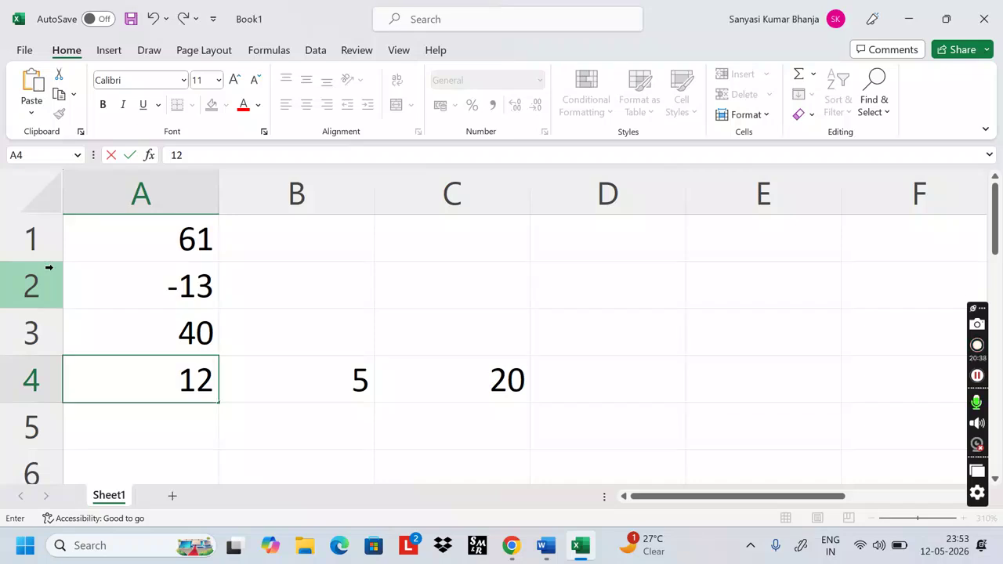
pyautogui.press('Return')
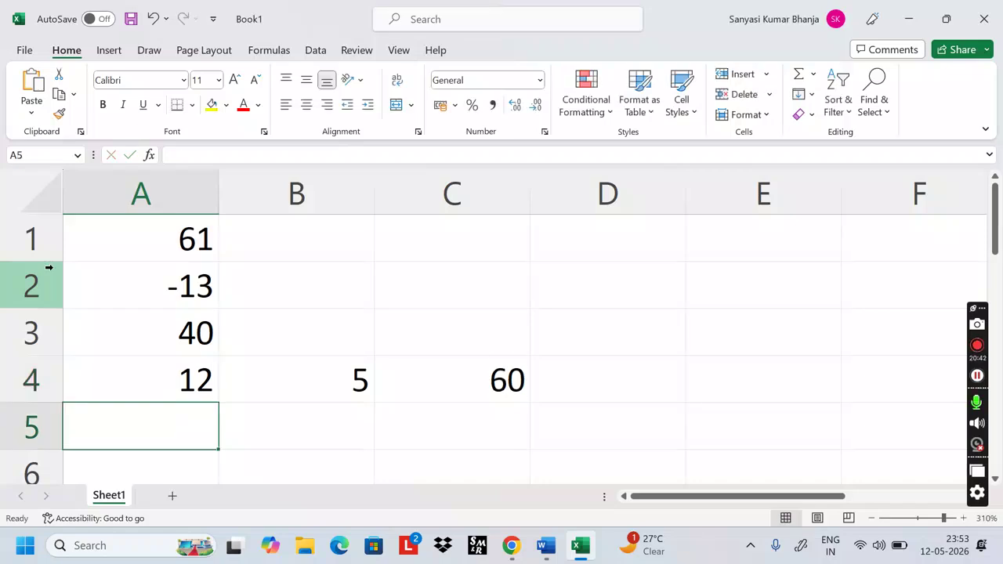
pyautogui.moveTo(188, 385); pyautogui.dragTo(352, 359)
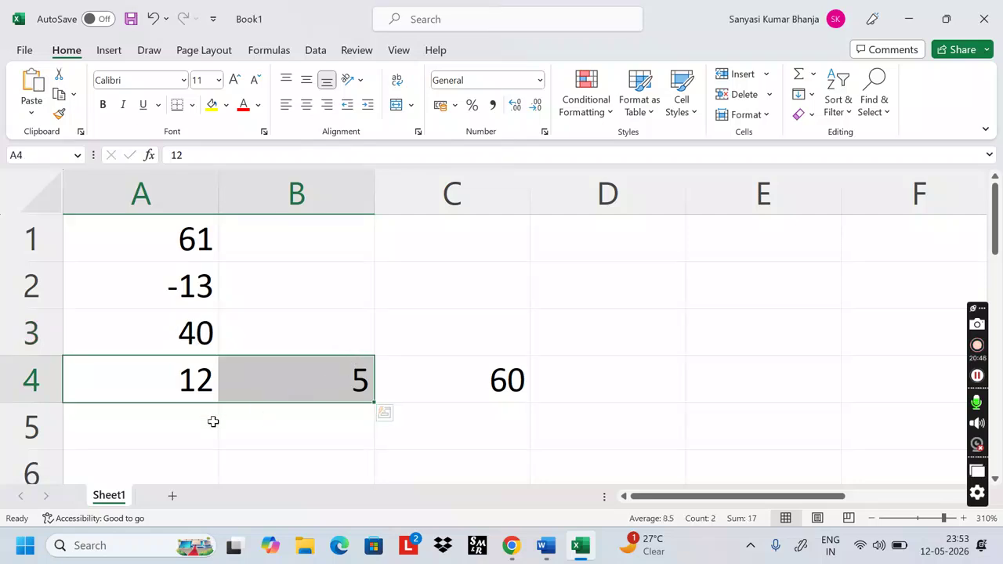
pyautogui.click(508, 380)
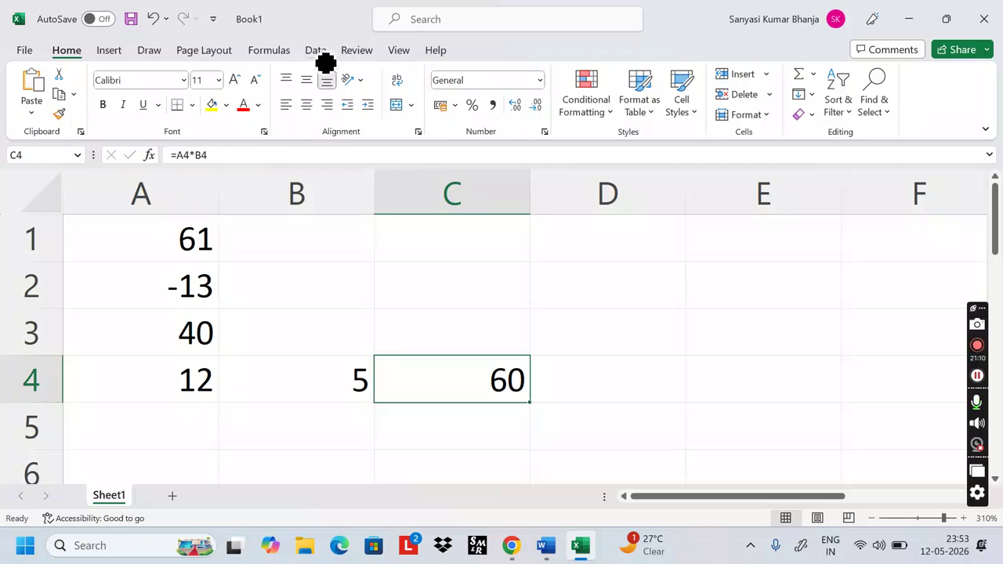
# Handwrite the word "operation" in black ink across cells D1:E1, and return to the selection tool.
pyautogui.moveTo(586, 248)
pyautogui.mouseDown()
pyautogui.moveTo(720, 253)
pyautogui.moveTo(771, 250)
pyautogui.moveTo(793, 235)
pyautogui.moveTo(838, 244)
pyautogui.mouseUp()
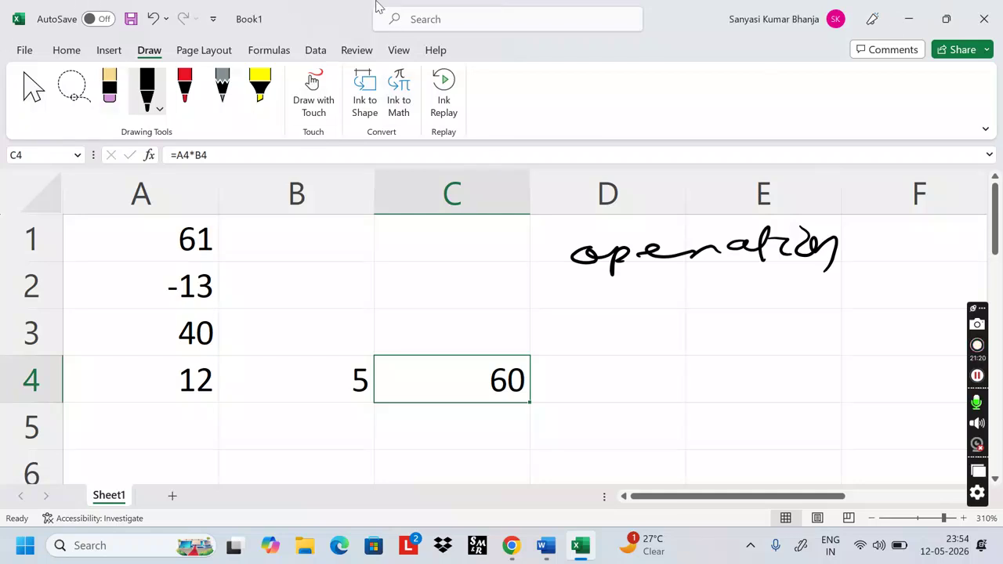
pyautogui.click(32, 87)
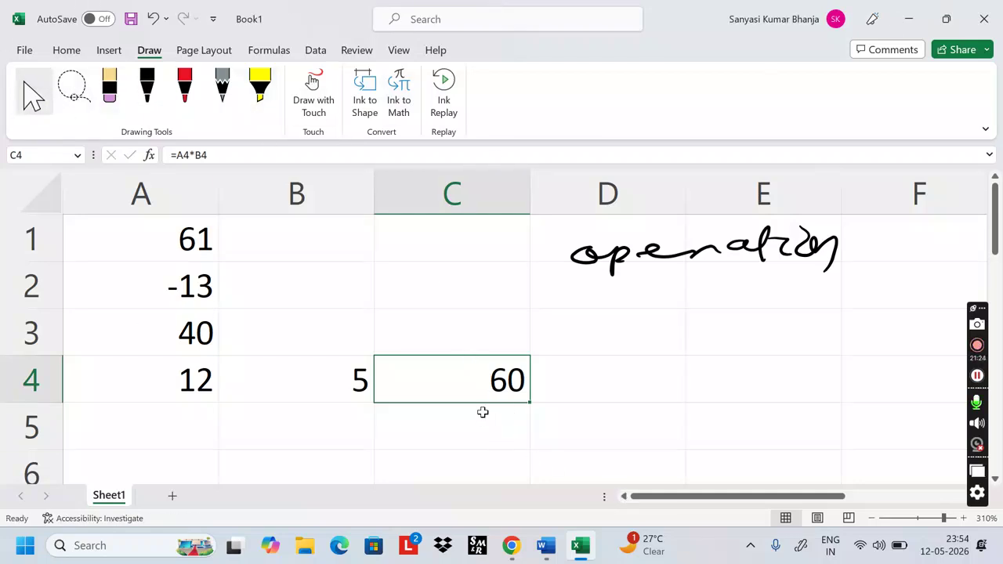
# Open cell C4, highlight its entire formula =A4*B4, and leave the cell without keeping any edit.
pyautogui.doubleClick(473, 382)
pyautogui.moveTo(519, 369); pyautogui.dragTo(365, 380)
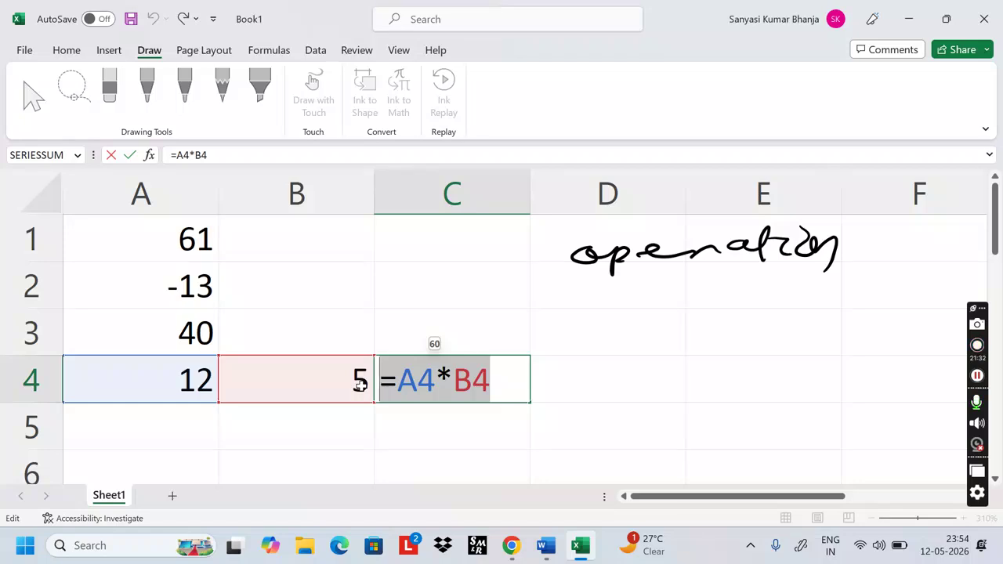
pyautogui.write('0')
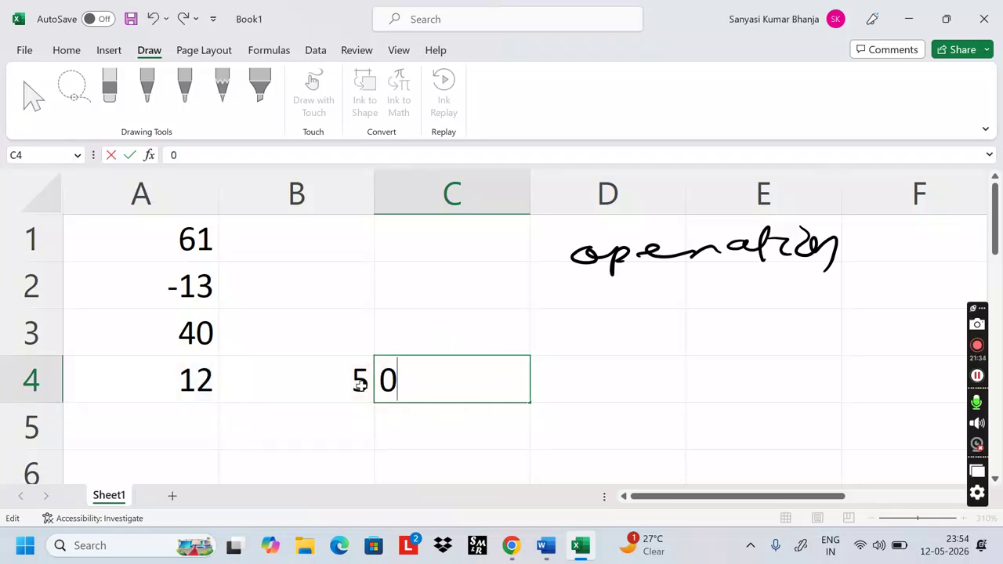
pyautogui.press('Escape')
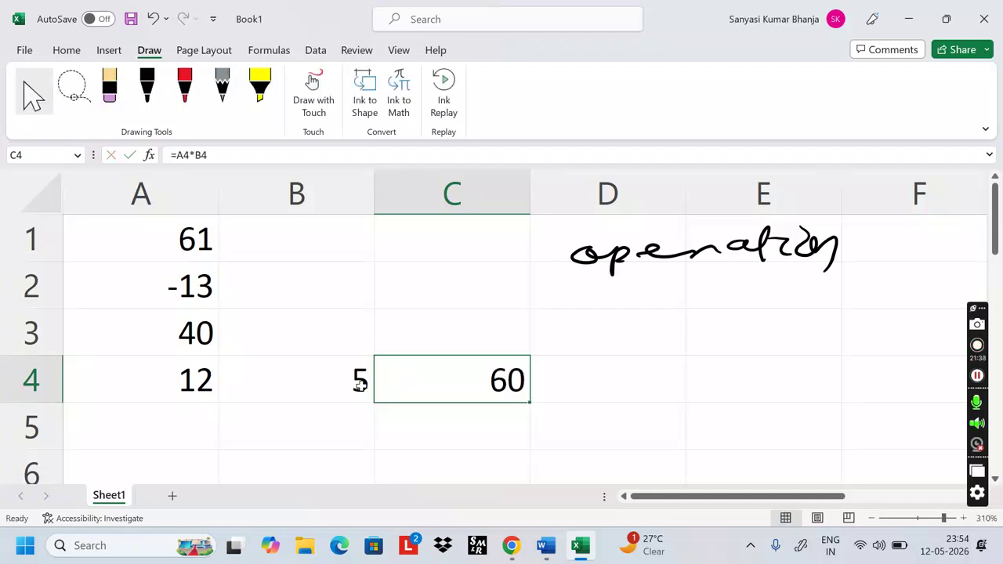
# Reopen cell C4's formula and highlight the multiplication operator between the two cell references, leaving the formula unchanged.
pyautogui.press('F2')
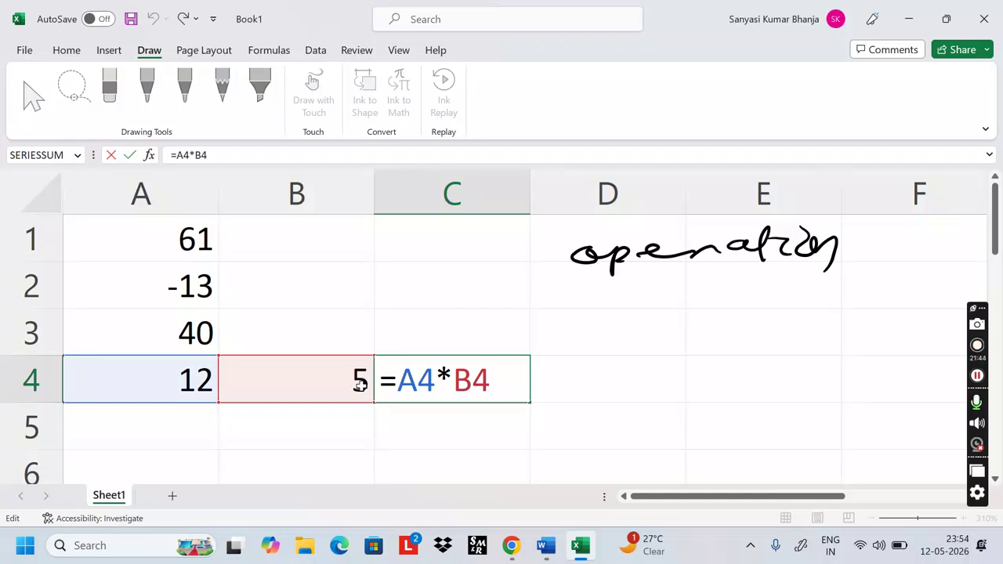
pyautogui.rightClick(444, 369)
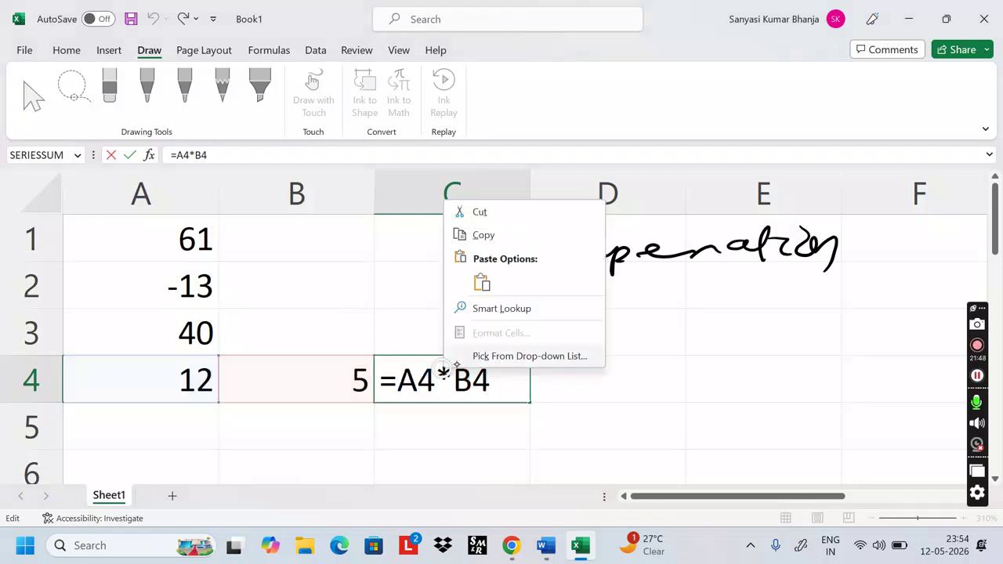
pyautogui.press('Escape')
pyautogui.rightClick(444, 369)
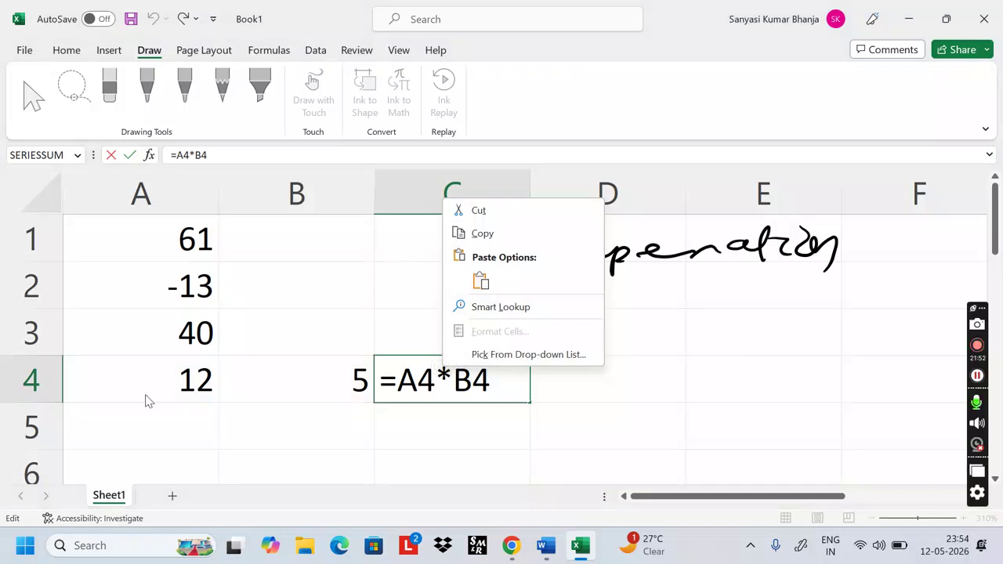
pyautogui.press('Escape')
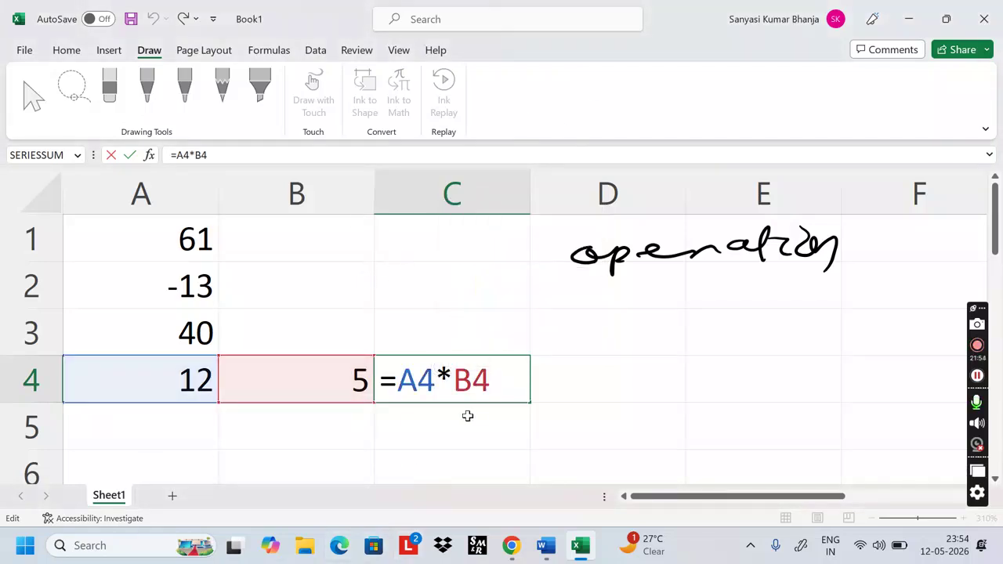
pyautogui.moveTo(439, 374); pyautogui.dragTo(456, 371)
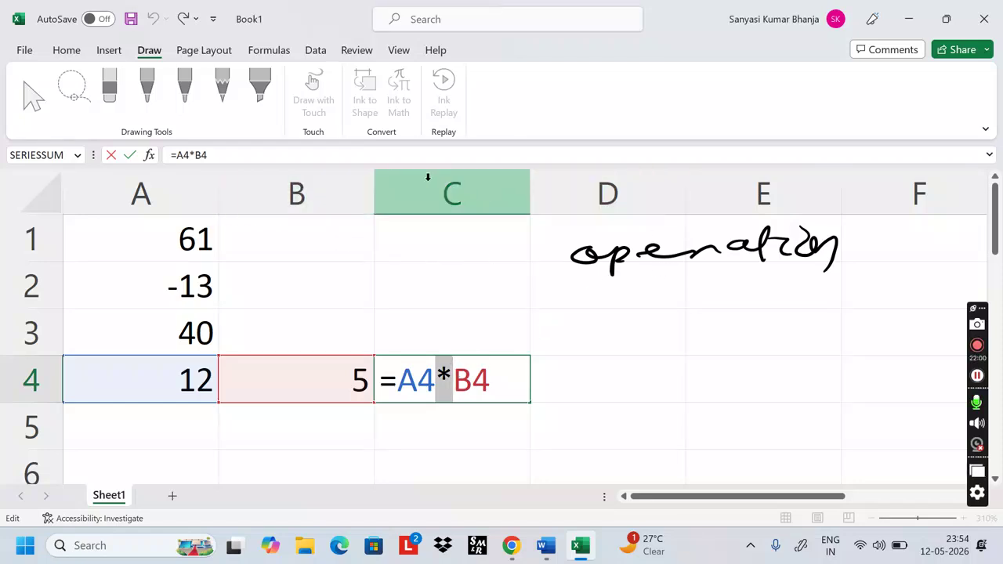
pyautogui.press('Escape')
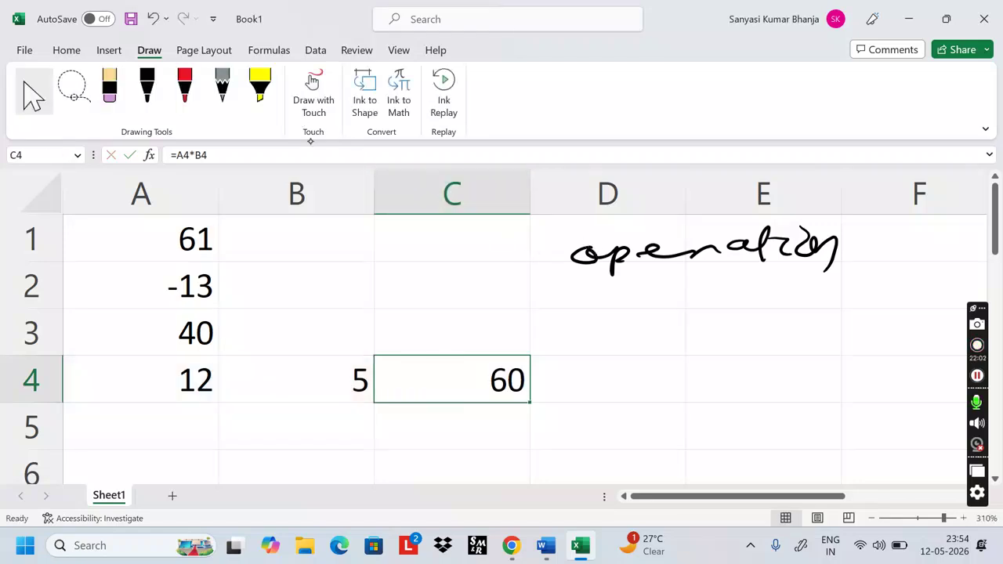
# Handwrite "Arith" and "Logical" in black ink below the word "operation" in columns D and E.
pyautogui.click(146, 88)
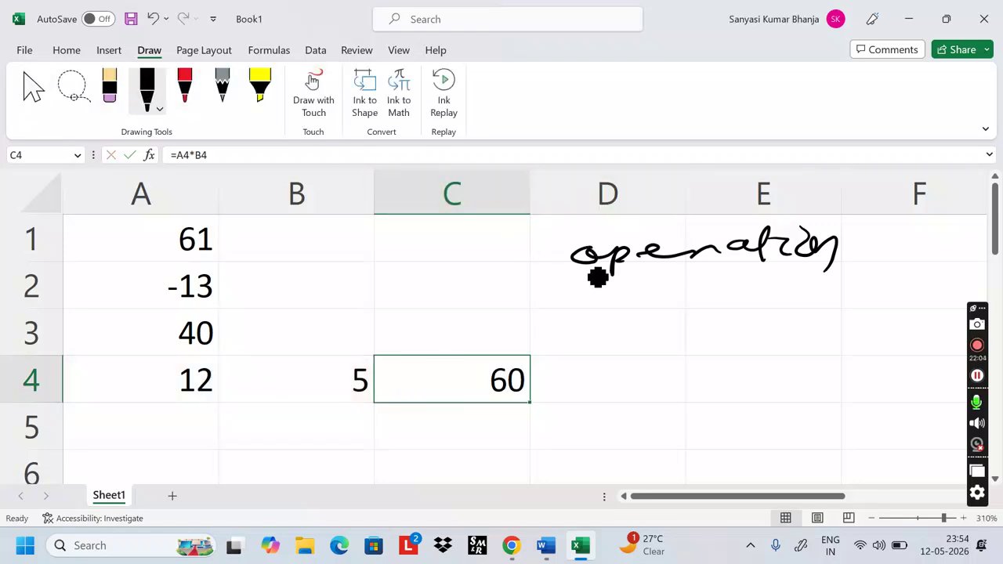
pyautogui.moveTo(642, 291)
pyautogui.mouseDown()
pyautogui.moveTo(647, 326)
pyautogui.moveTo(662, 306)
pyautogui.mouseUp()
pyautogui.moveTo(664, 307)
pyautogui.mouseDown()
pyautogui.moveTo(703, 294)
pyautogui.moveTo(707, 311)
pyautogui.moveTo(743, 276)
pyautogui.mouseUp()
pyautogui.moveTo(744, 269)
pyautogui.mouseDown()
pyautogui.moveTo(764, 301)
pyautogui.moveTo(783, 294)
pyautogui.mouseUp()
pyautogui.moveTo(627, 326); pyautogui.dragTo(719, 362)
pyautogui.moveTo(722, 325)
pyautogui.mouseDown()
pyautogui.moveTo(743, 335)
pyautogui.moveTo(743, 349)
pyautogui.mouseUp()
pyautogui.moveTo(753, 343); pyautogui.dragTo(794, 319)
pyautogui.moveTo(785, 352); pyautogui.dragTo(806, 337)
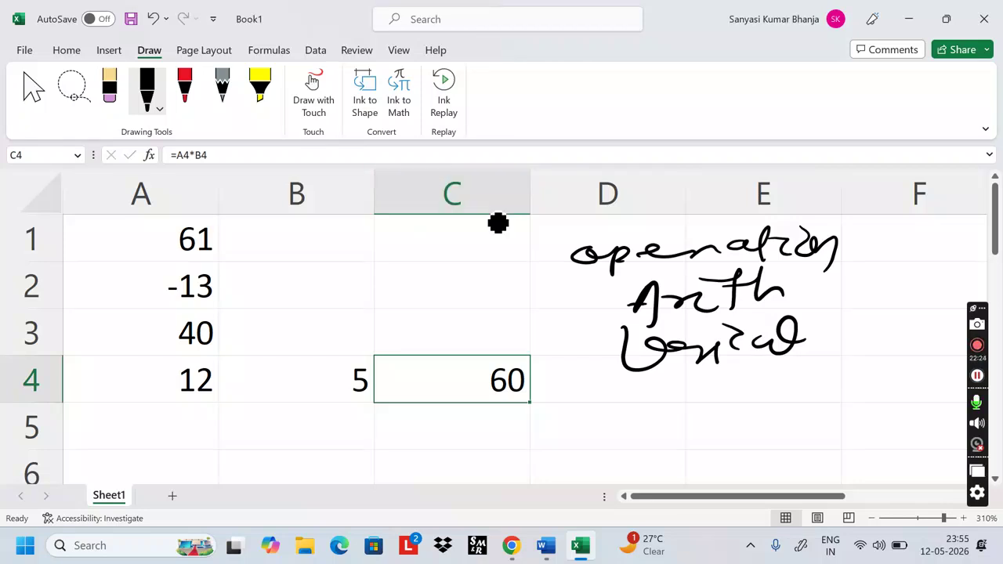
# Handwrite short notes for constant, cell and operator below "Logical" around D4:E5, and draw a box around the three words.
pyautogui.moveTo(591, 384)
pyautogui.mouseDown()
pyautogui.moveTo(616, 405)
pyautogui.moveTo(662, 401)
pyautogui.moveTo(698, 374)
pyautogui.moveTo(704, 386)
pyautogui.mouseUp()
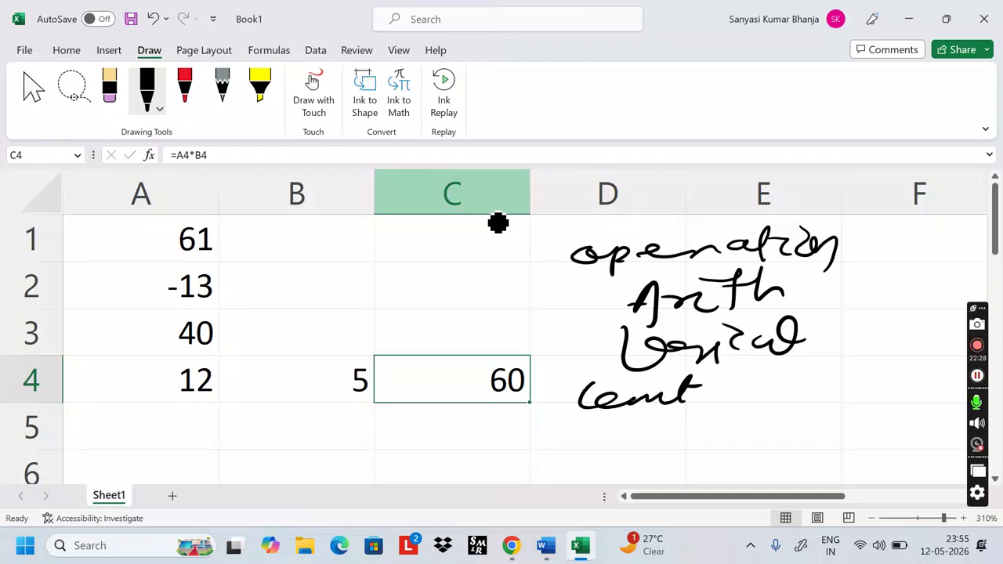
pyautogui.moveTo(607, 415); pyautogui.dragTo(701, 423)
pyautogui.moveTo(618, 423)
pyautogui.mouseDown()
pyautogui.moveTo(625, 417)
pyautogui.moveTo(601, 448)
pyautogui.mouseUp()
pyautogui.moveTo(619, 435)
pyautogui.mouseDown()
pyautogui.moveTo(636, 448)
pyautogui.moveTo(725, 436)
pyautogui.moveTo(765, 400)
pyautogui.moveTo(786, 428)
pyautogui.moveTo(796, 420)
pyautogui.mouseUp()
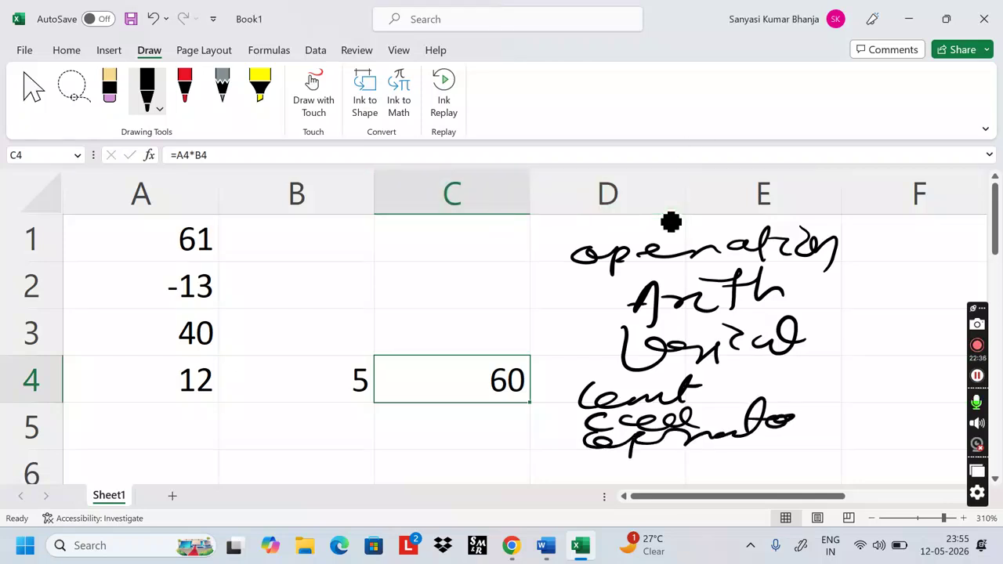
pyautogui.moveTo(709, 367)
pyautogui.mouseDown()
pyautogui.moveTo(608, 356)
pyautogui.moveTo(553, 464)
pyautogui.moveTo(787, 462)
pyautogui.moveTo(828, 373)
pyautogui.moveTo(814, 439)
pyautogui.moveTo(785, 460)
pyautogui.mouseUp()
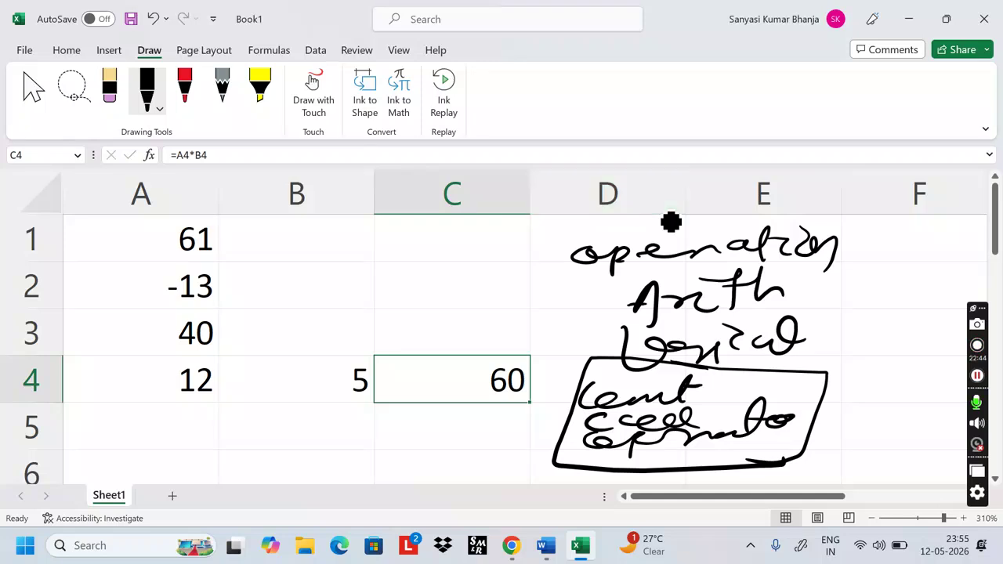
# Handwrite the word "formula" in black ink across columns B and C in rows 6 and 7, and underline it.
pyautogui.moveTo(994, 205); pyautogui.dragTo(974, 279)
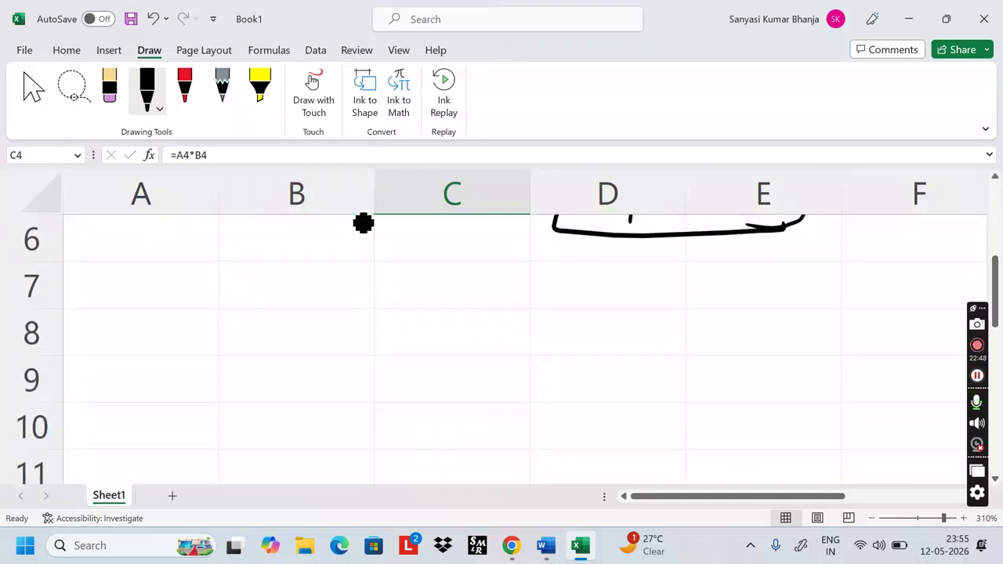
pyautogui.moveTo(259, 302)
pyautogui.mouseDown()
pyautogui.moveTo(287, 246)
pyautogui.moveTo(316, 272)
pyautogui.moveTo(382, 270)
pyautogui.moveTo(442, 232)
pyautogui.moveTo(520, 271)
pyautogui.mouseUp()
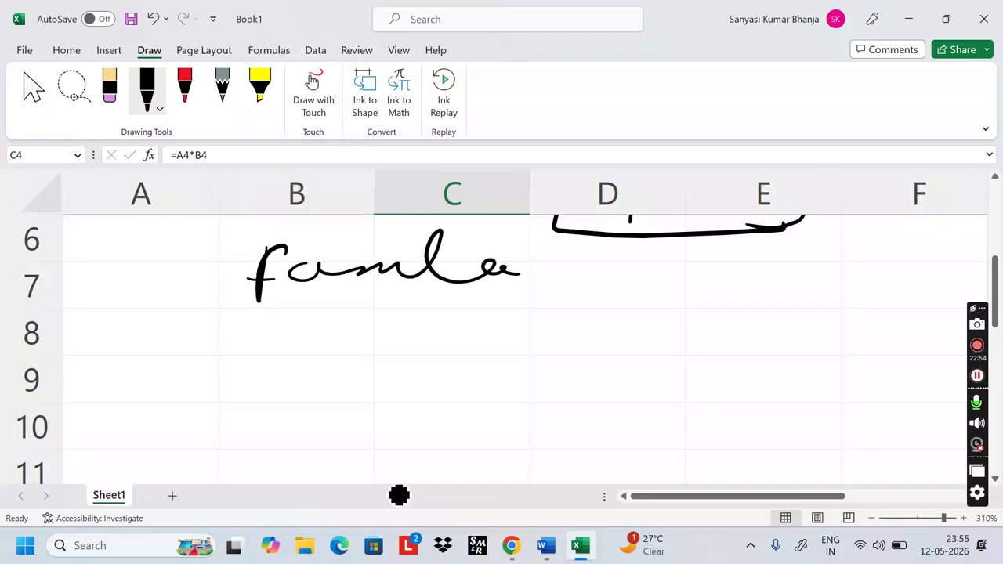
pyautogui.moveTo(232, 296); pyautogui.dragTo(482, 290)
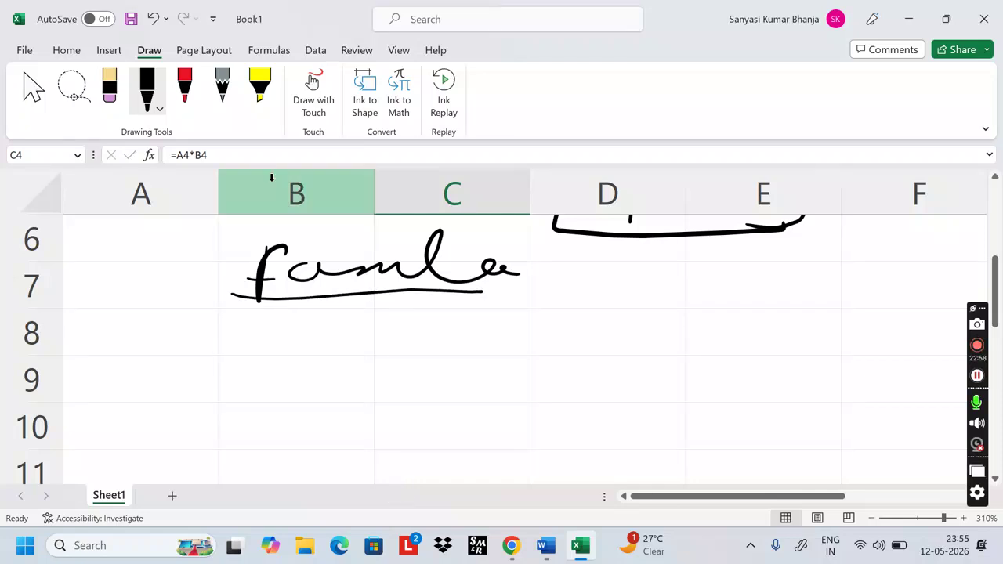
# Erase the handwritten "formula" in rows 6 and 7 and write "Function" there in black ink, underlined.
pyautogui.click(109, 87)
pyautogui.moveTo(290, 220)
pyautogui.mouseDown()
pyautogui.moveTo(293, 271)
pyautogui.moveTo(268, 297)
pyautogui.mouseUp()
pyautogui.click(146, 88)
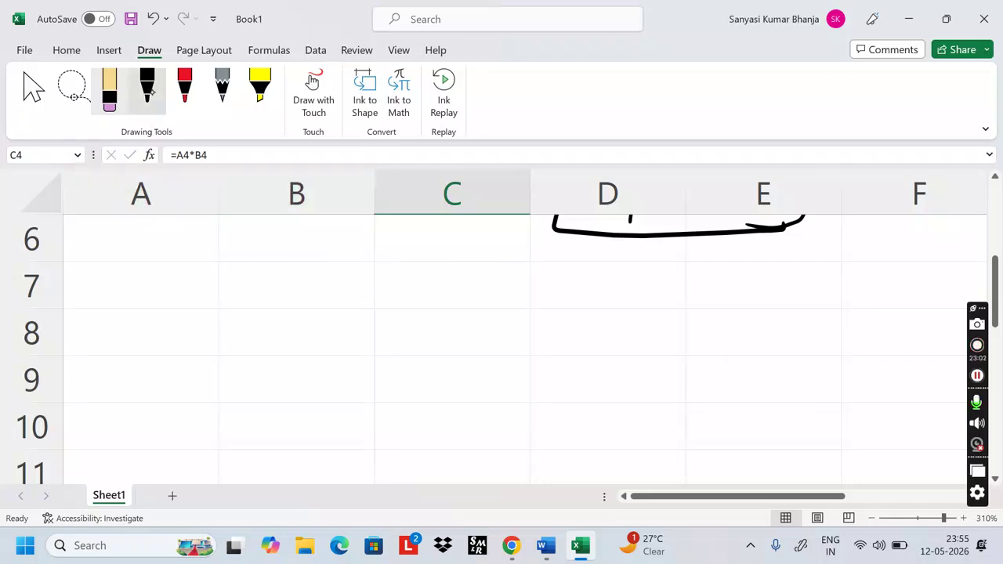
pyautogui.moveTo(263, 238)
pyautogui.mouseDown()
pyautogui.moveTo(266, 291)
pyautogui.moveTo(297, 234)
pyautogui.mouseUp()
pyautogui.moveTo(252, 268)
pyautogui.mouseDown()
pyautogui.moveTo(429, 258)
pyautogui.moveTo(486, 235)
pyautogui.moveTo(570, 268)
pyautogui.moveTo(569, 278)
pyautogui.mouseUp()
pyautogui.moveTo(246, 298); pyautogui.dragTo(588, 295)
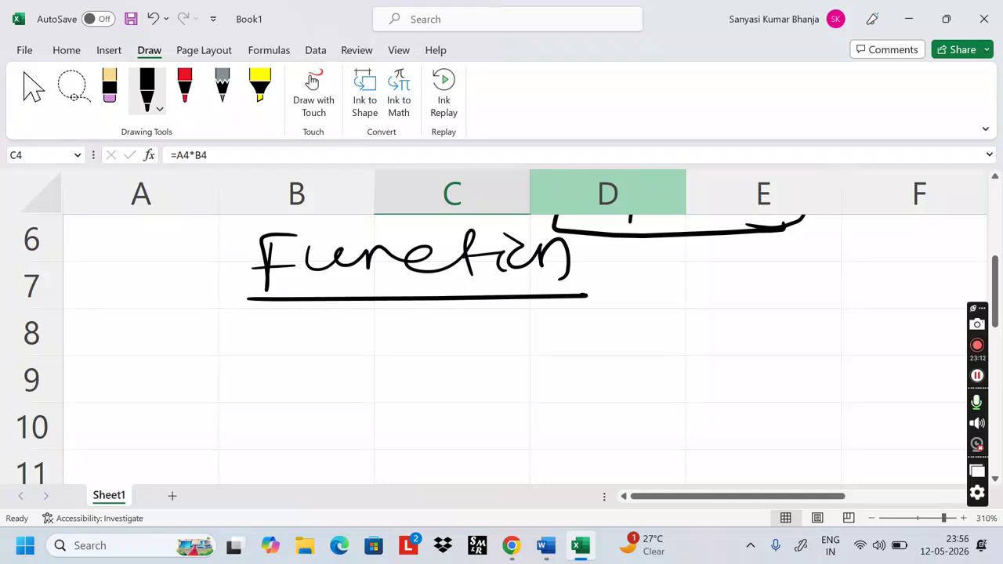
# Handwrite "– Code" beside "Function", draw a bracket beneath it, and circle "Code" with an arrow curving down from it.
pyautogui.moveTo(589, 256)
pyautogui.mouseDown()
pyautogui.moveTo(691, 266)
pyautogui.moveTo(736, 259)
pyautogui.moveTo(787, 232)
pyautogui.moveTo(835, 263)
pyautogui.moveTo(636, 268)
pyautogui.mouseUp()
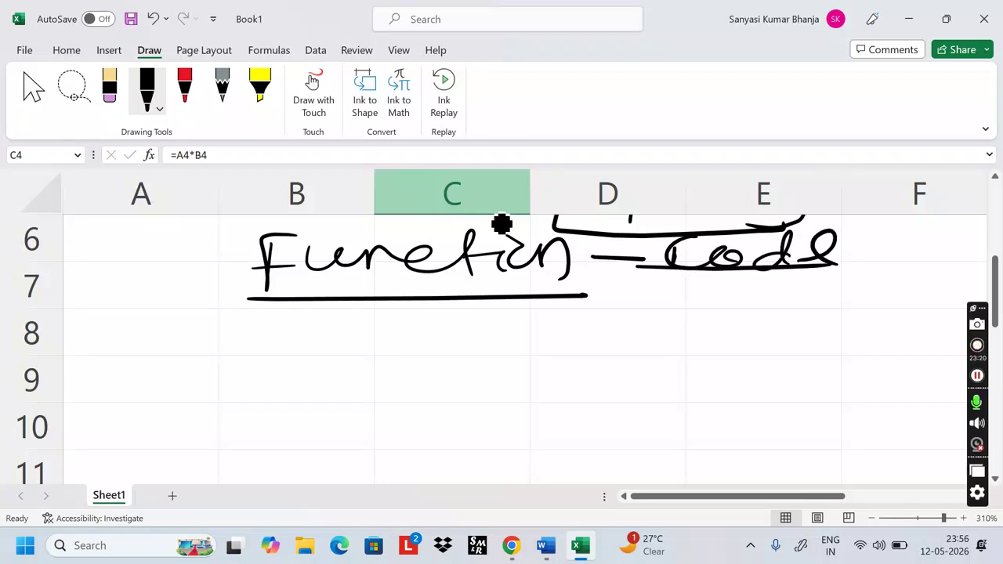
pyautogui.moveTo(732, 273); pyautogui.dragTo(730, 296)
pyautogui.moveTo(589, 295)
pyautogui.mouseDown()
pyautogui.moveTo(843, 280)
pyautogui.moveTo(840, 337)
pyautogui.mouseUp()
pyautogui.moveTo(602, 290); pyautogui.dragTo(593, 330)
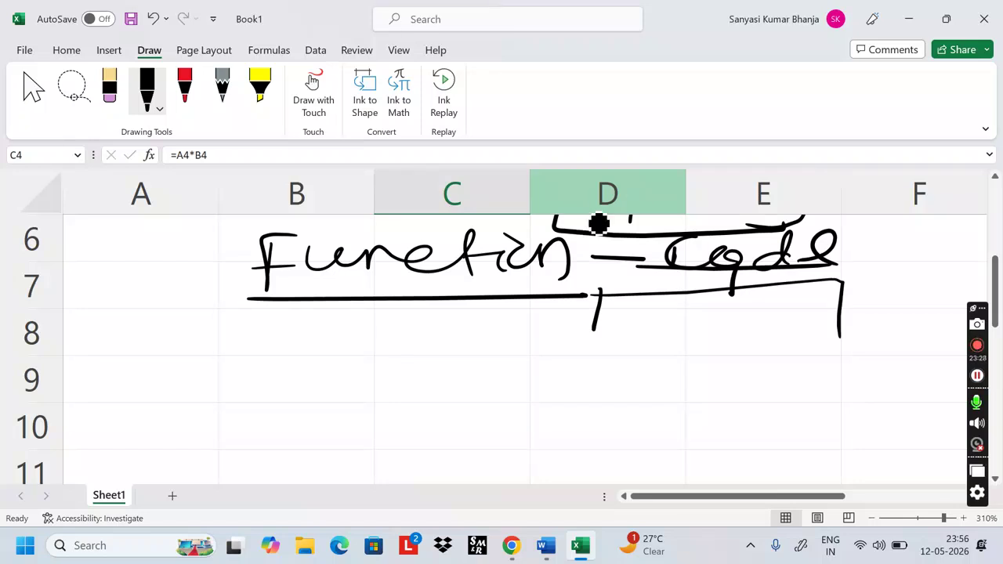
pyautogui.moveTo(725, 218); pyautogui.dragTo(757, 226)
pyautogui.moveTo(648, 235)
pyautogui.mouseDown()
pyautogui.moveTo(862, 271)
pyautogui.moveTo(739, 221)
pyautogui.mouseUp()
pyautogui.moveTo(667, 265)
pyautogui.mouseDown()
pyautogui.moveTo(579, 292)
pyautogui.moveTo(599, 323)
pyautogui.moveTo(584, 340)
pyautogui.mouseUp()
# Handwrite the abbreviations for formula and expression ("Ex") in column C below "Function", and add a second underline to "Function".
pyautogui.moveTo(415, 322)
pyautogui.mouseDown()
pyautogui.moveTo(412, 383)
pyautogui.moveTo(435, 317)
pyautogui.mouseUp()
pyautogui.moveTo(423, 344); pyautogui.dragTo(517, 344)
pyautogui.moveTo(416, 388)
pyautogui.mouseDown()
pyautogui.moveTo(448, 379)
pyautogui.moveTo(456, 420)
pyautogui.mouseUp()
pyautogui.moveTo(414, 401); pyautogui.dragTo(498, 406)
pyautogui.moveTo(498, 384); pyautogui.dragTo(462, 409)
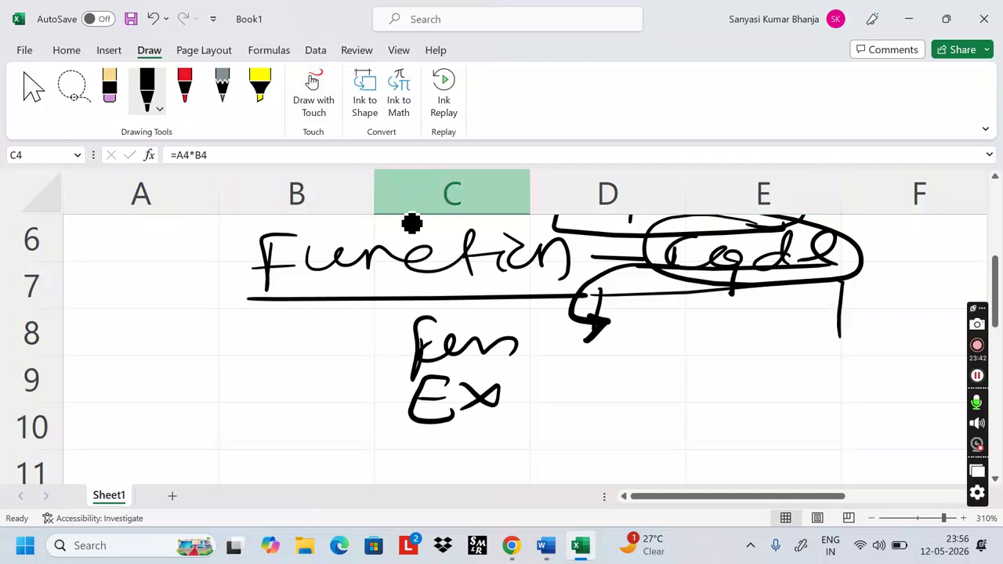
pyautogui.moveTo(253, 292); pyautogui.dragTo(548, 284)
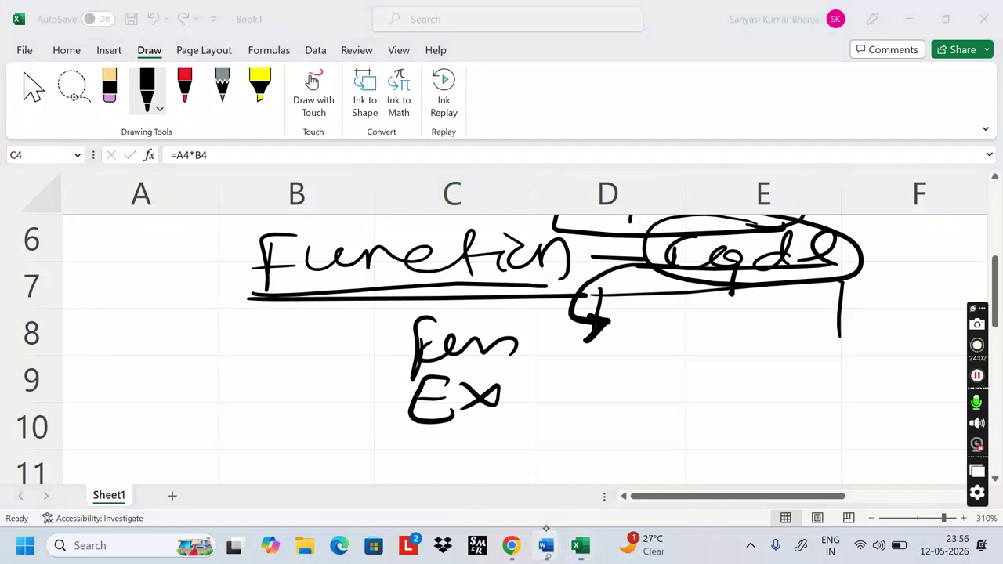
# Switch to Document2 in Word and draw a black tick beside CALCULATION in the topic list.
pyautogui.click(546, 545)
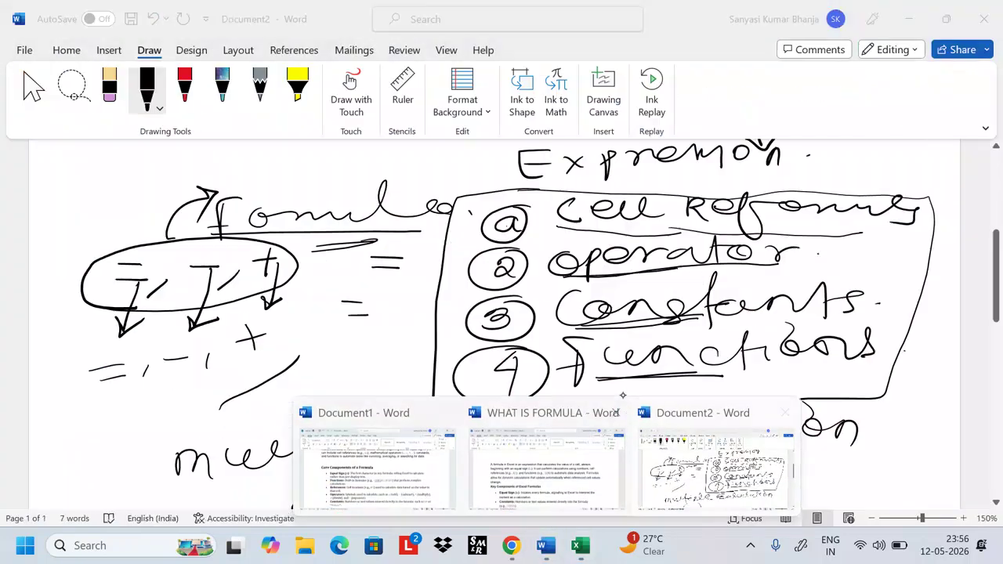
pyautogui.click(703, 462)
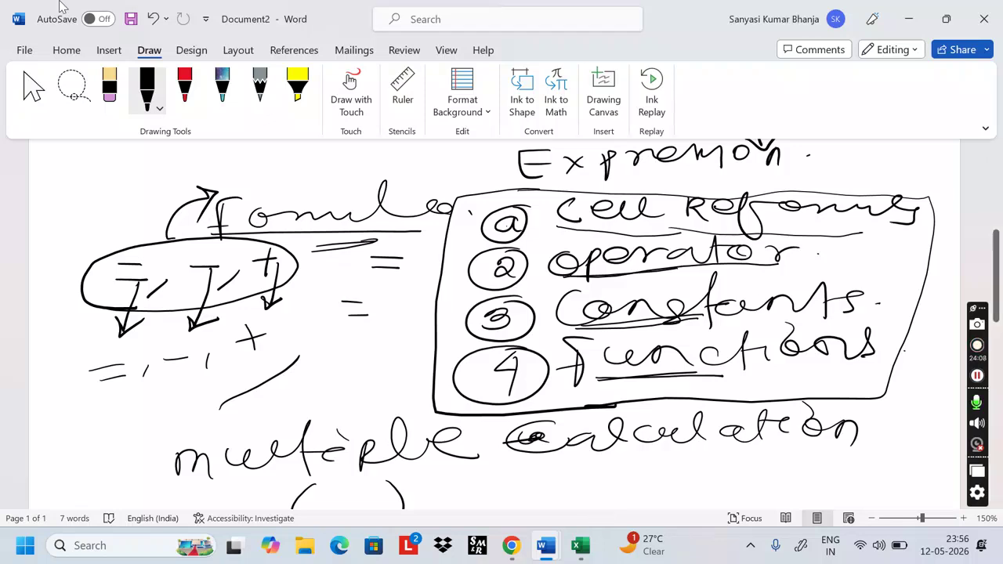
pyautogui.scroll(5, 631, 449)
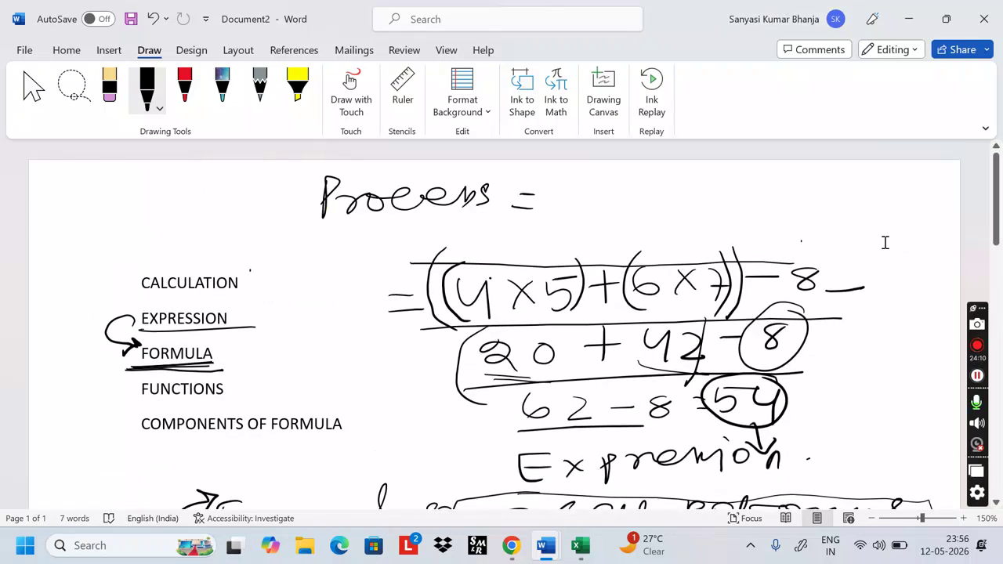
pyautogui.moveTo(261, 269); pyautogui.dragTo(359, 266)
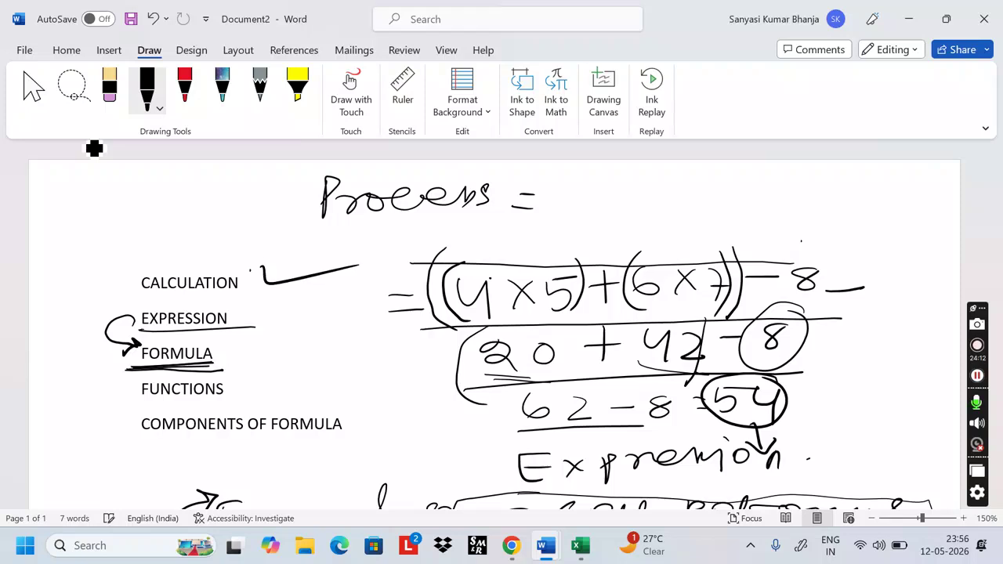
# Draw red ticks beside CALCULATION, EXPRESSION, FORMULA and FUNCTIONS in the topic list.
pyautogui.click(185, 88)
pyautogui.moveTo(266, 288); pyautogui.dragTo(345, 270)
pyautogui.moveTo(233, 307); pyautogui.dragTo(308, 304)
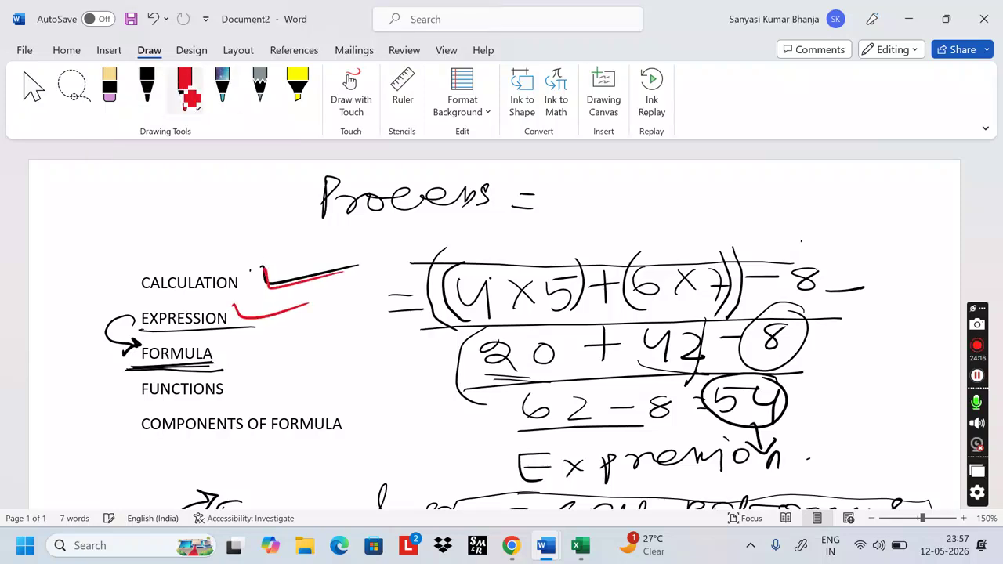
pyautogui.moveTo(225, 348); pyautogui.dragTo(304, 349)
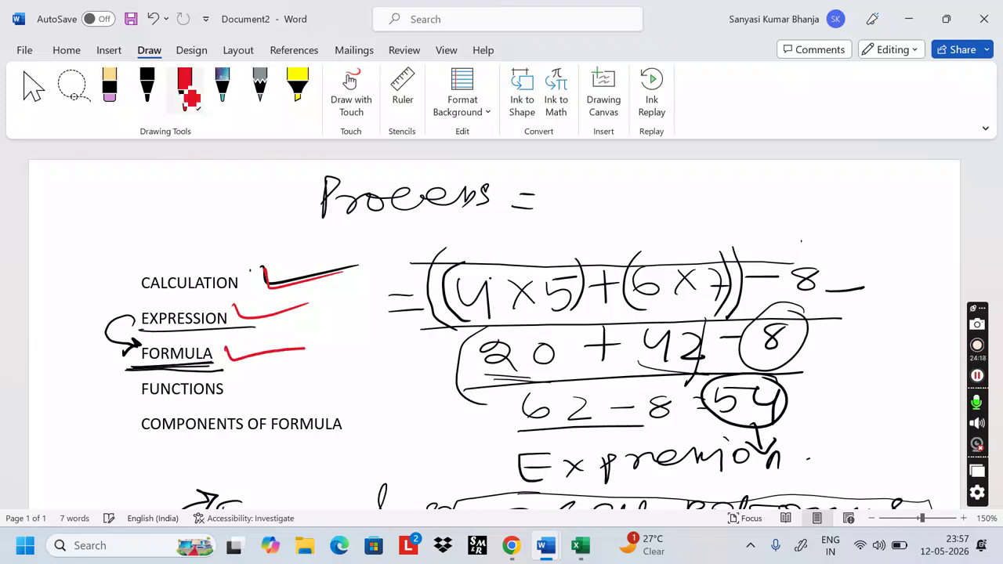
pyautogui.moveTo(225, 383); pyautogui.dragTo(320, 368)
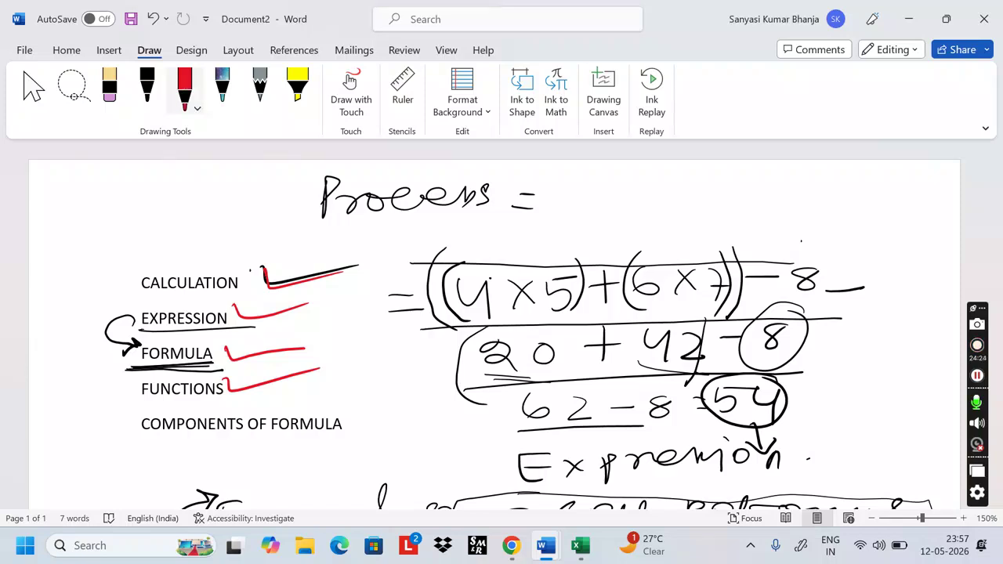
# Stop inking and review the boxed handwritten list of formula components further down the document.
pyautogui.click(404, 50)
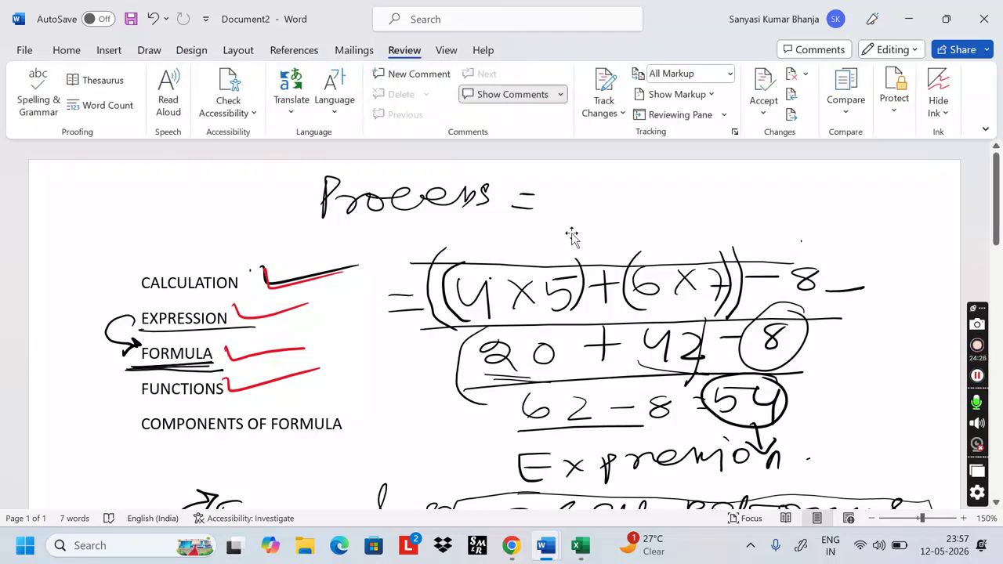
pyautogui.scroll(-10, 572, 237)
pyautogui.scroll(3, 559, 246)
pyautogui.scroll(1, 555, 247)
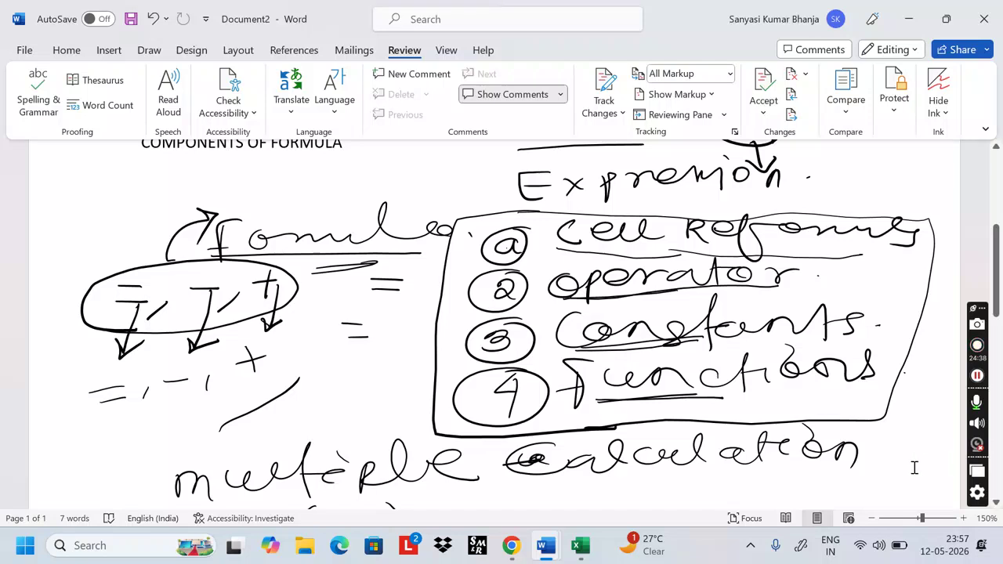
# Switch back to the Excel workbook and clear the contents of cells A1:C4.
pyautogui.moveTo(579, 545)
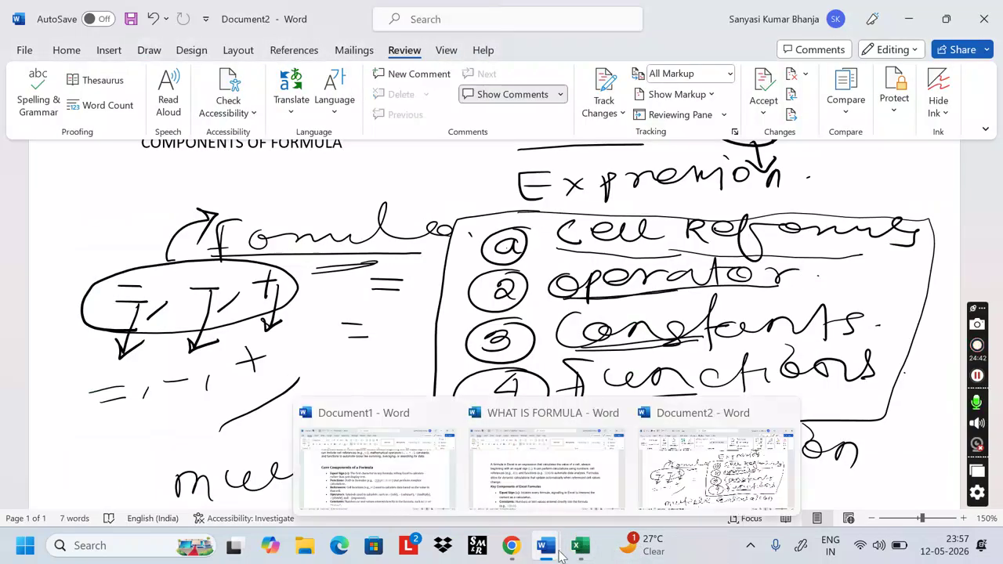
pyautogui.click(581, 549)
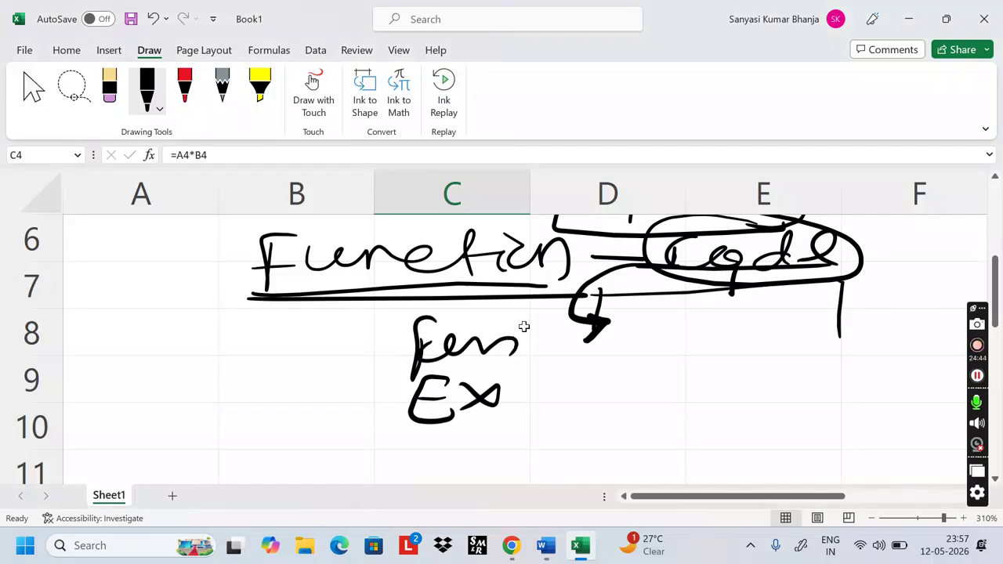
pyautogui.scroll(2, 523, 328)
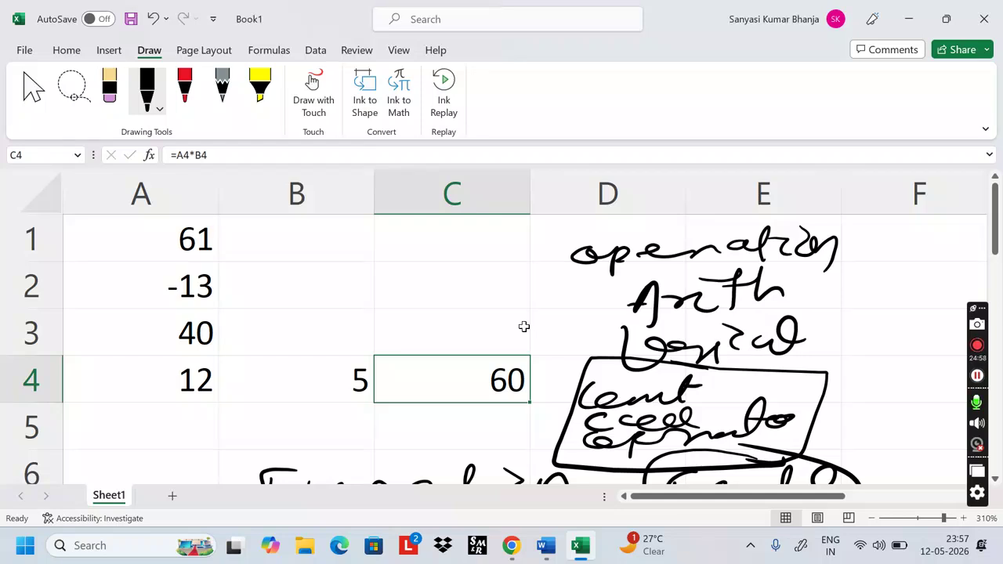
pyautogui.hotkey('ctrl', 'a')
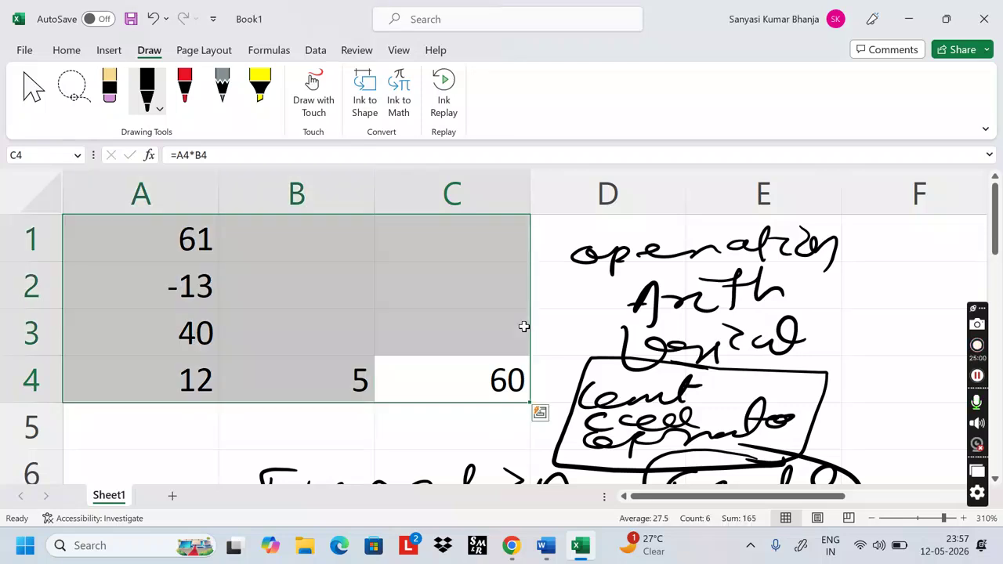
pyautogui.press('Delete')
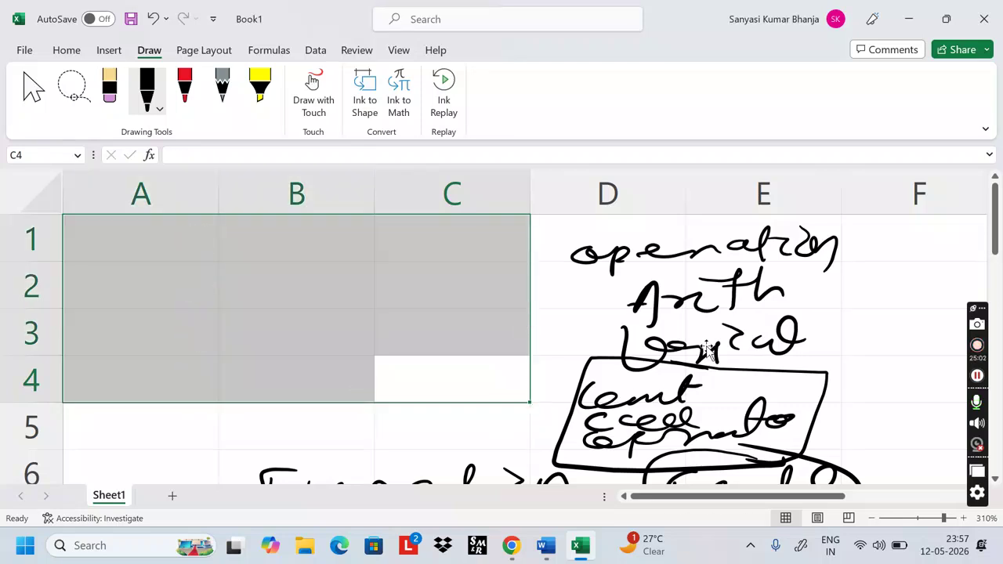
# Select the whole sheet and erase the handwritten operation notes, the box and the "Function" line in rows 1 to 6.
pyautogui.hotkey('ctrl', 'a')
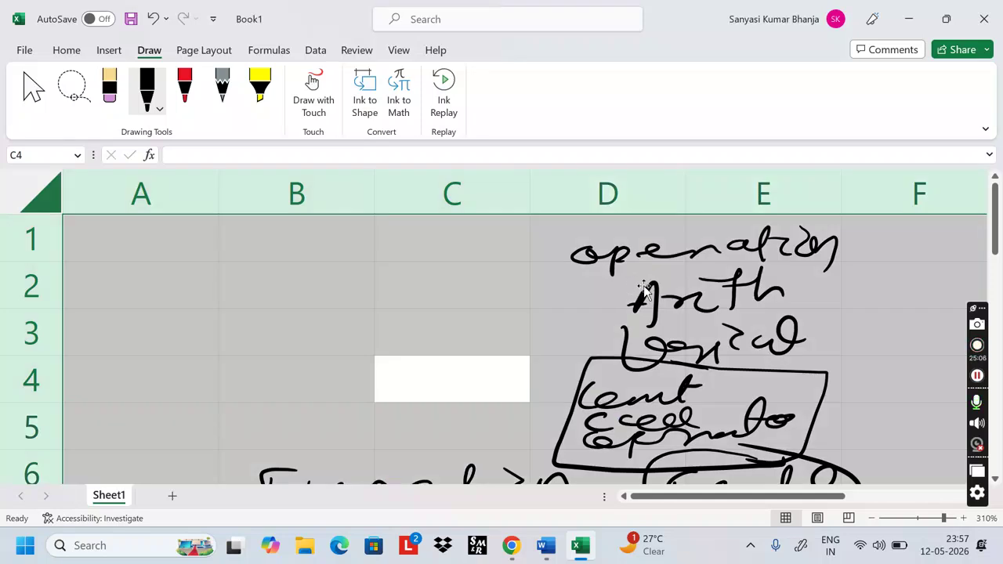
pyautogui.click(109, 93)
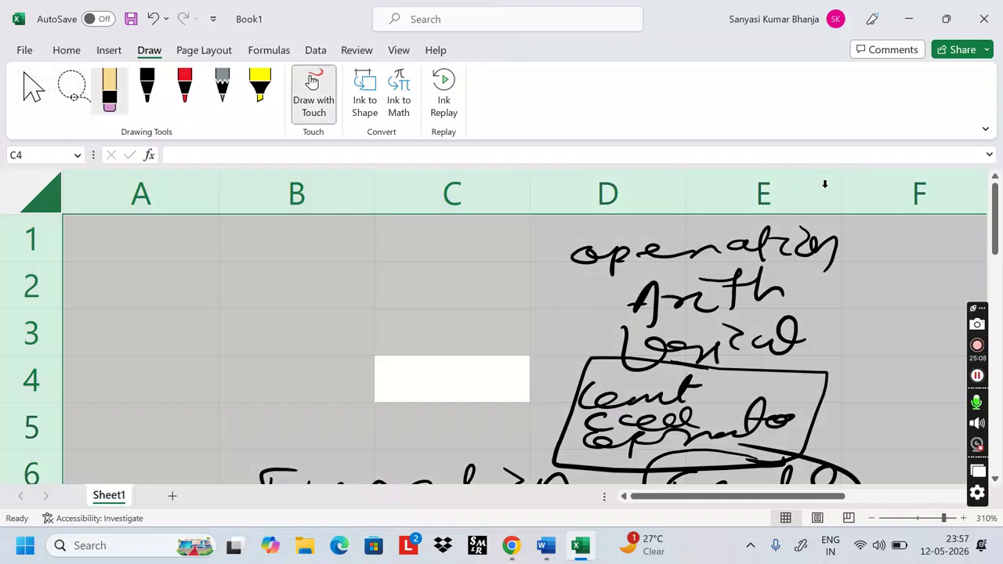
pyautogui.moveTo(611, 286); pyautogui.dragTo(576, 255)
pyautogui.moveTo(971, 182)
pyautogui.mouseDown()
pyautogui.moveTo(701, 271)
pyautogui.moveTo(824, 227)
pyautogui.moveTo(734, 274)
pyautogui.moveTo(721, 362)
pyautogui.moveTo(757, 358)
pyautogui.moveTo(761, 454)
pyautogui.mouseUp()
pyautogui.moveTo(565, 460)
pyautogui.mouseDown()
pyautogui.moveTo(344, 492)
pyautogui.moveTo(286, 473)
pyautogui.moveTo(735, 413)
pyautogui.moveTo(668, 453)
pyautogui.moveTo(707, 475)
pyautogui.moveTo(831, 470)
pyautogui.moveTo(872, 445)
pyautogui.mouseUp()
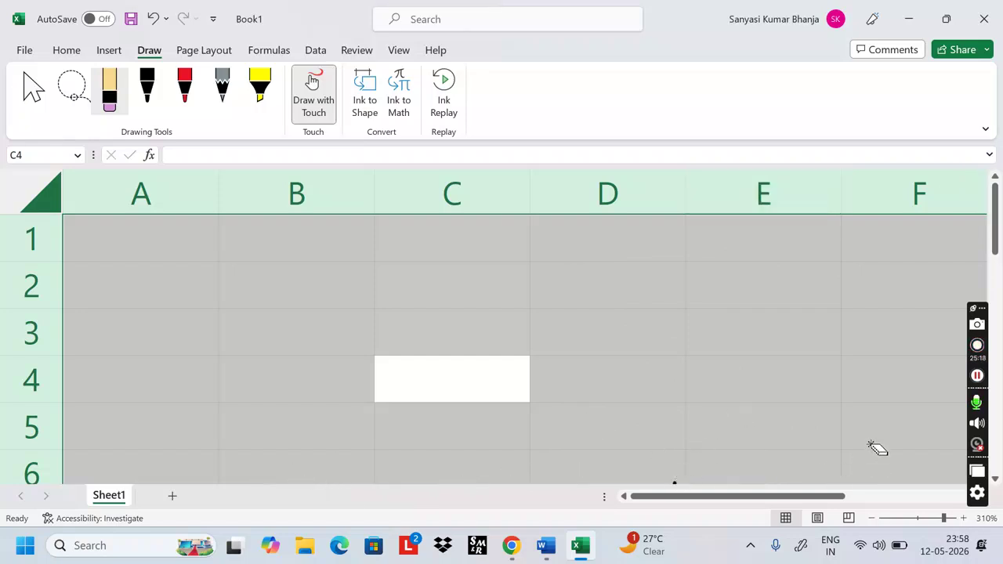
# Handwrite "Formula" in black ink across columns A to C in rows 1 and 2, underline it, and draw a down arrow beneath.
pyautogui.click(146, 87)
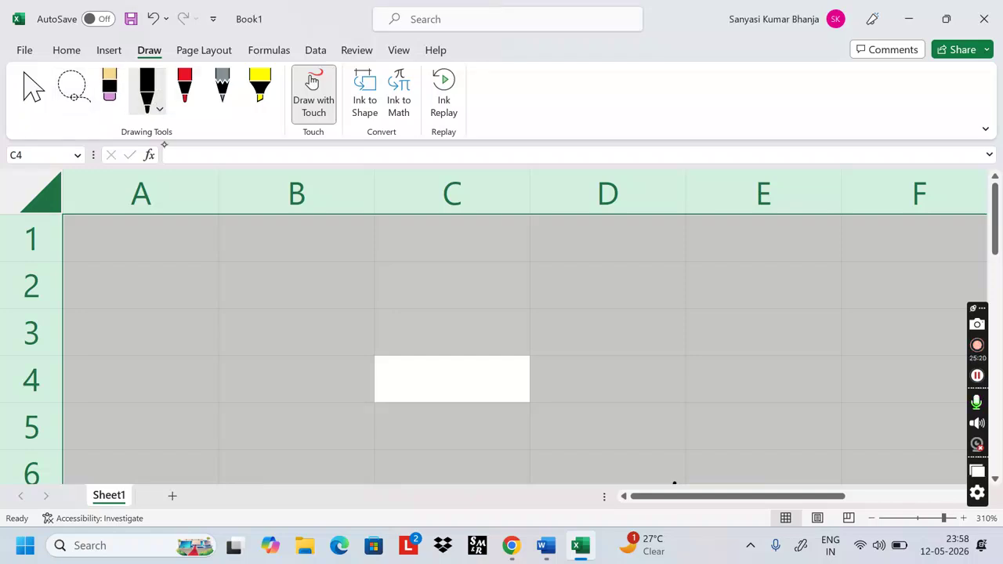
pyautogui.click(183, 285)
pyautogui.click(202, 264)
pyautogui.moveTo(200, 285)
pyautogui.mouseDown()
pyautogui.moveTo(221, 238)
pyautogui.moveTo(252, 266)
pyautogui.moveTo(315, 271)
pyautogui.moveTo(381, 249)
pyautogui.moveTo(416, 254)
pyautogui.mouseUp()
pyautogui.moveTo(174, 289); pyautogui.dragTo(415, 266)
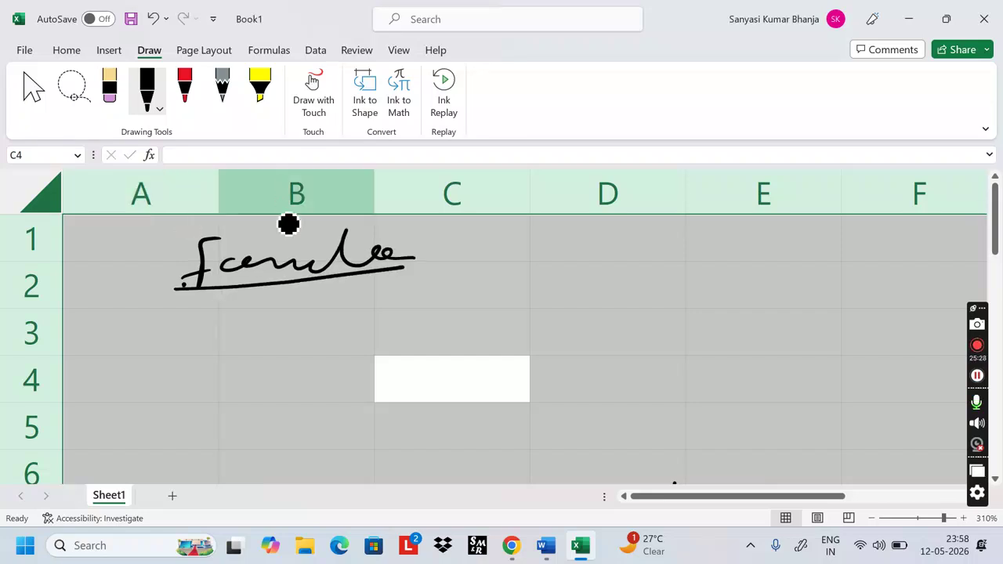
pyautogui.moveTo(293, 282); pyautogui.dragTo(293, 314)
pyautogui.moveTo(274, 304)
pyautogui.mouseDown()
pyautogui.moveTo(306, 311)
pyautogui.moveTo(318, 301)
pyautogui.mouseUp()
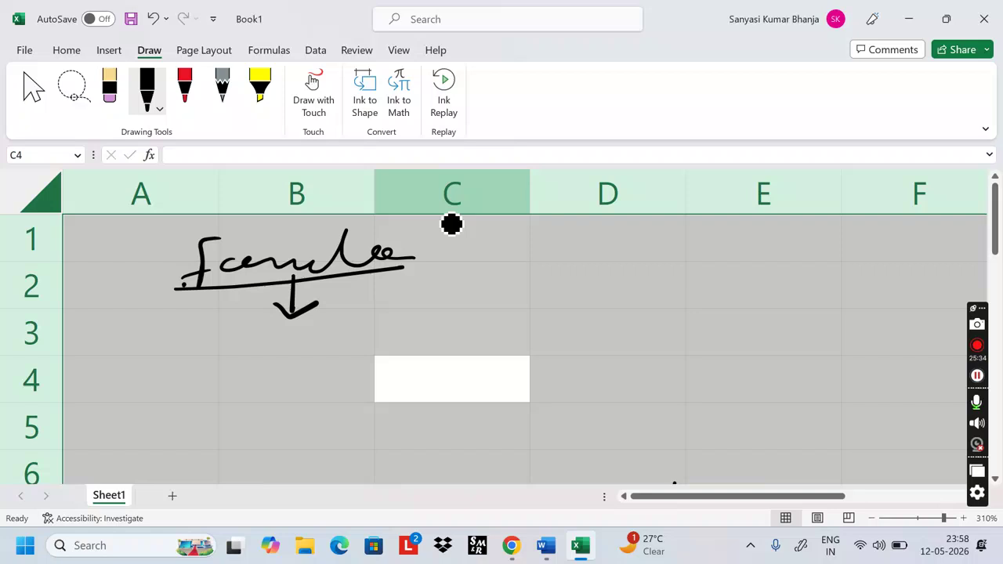
# Handwrite "use" and "Math" in black ink to the right of "Formula" in columns C to E, underlining each word.
pyautogui.moveTo(474, 235); pyautogui.dragTo(581, 251)
pyautogui.moveTo(444, 275); pyautogui.dragTo(591, 274)
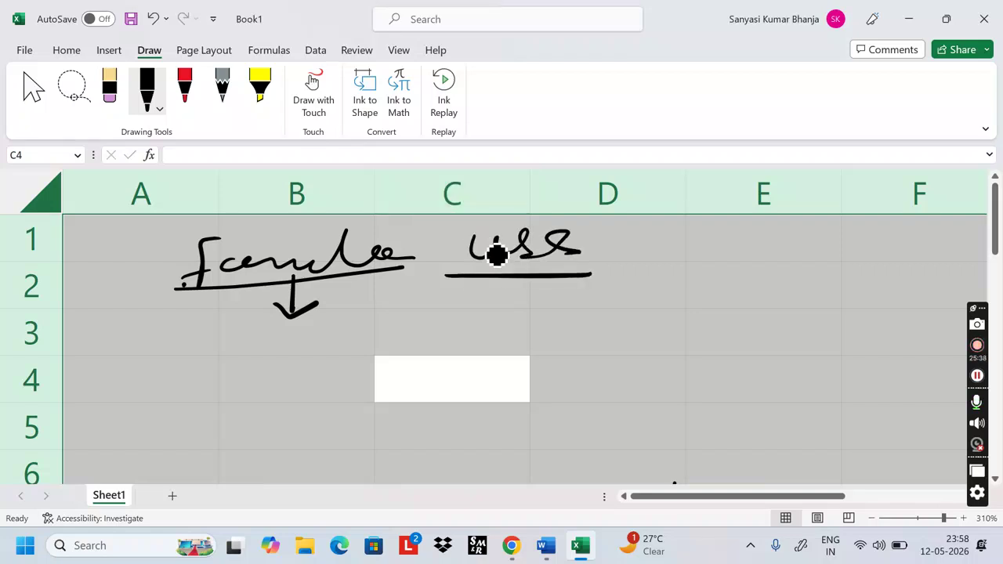
pyautogui.moveTo(625, 239); pyautogui.dragTo(660, 271)
pyautogui.moveTo(683, 239)
pyautogui.mouseDown()
pyautogui.moveTo(686, 257)
pyautogui.moveTo(697, 257)
pyautogui.mouseUp()
pyautogui.moveTo(688, 236)
pyautogui.mouseDown()
pyautogui.moveTo(741, 226)
pyautogui.moveTo(756, 264)
pyautogui.mouseUp()
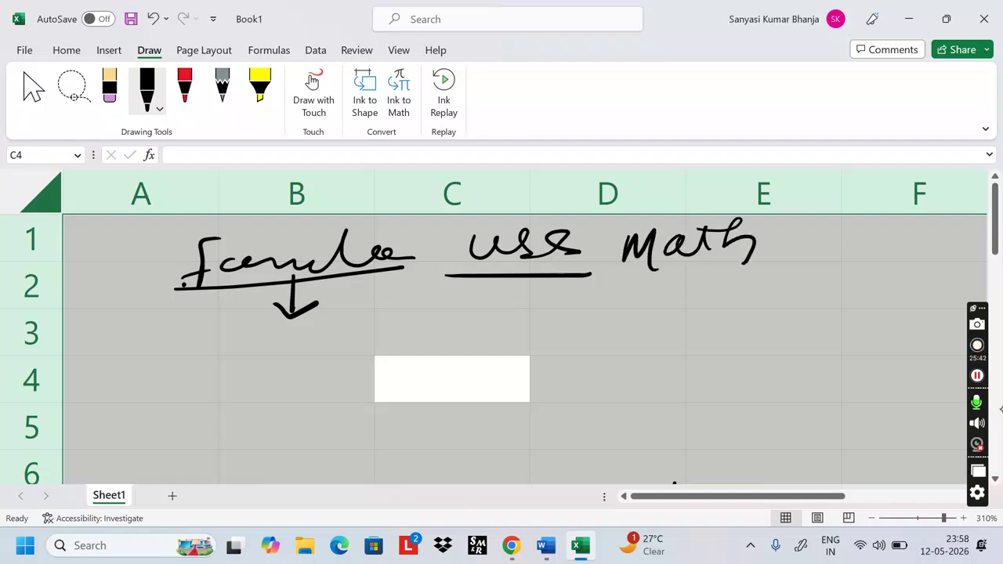
pyautogui.moveTo(599, 271); pyautogui.dragTo(764, 278)
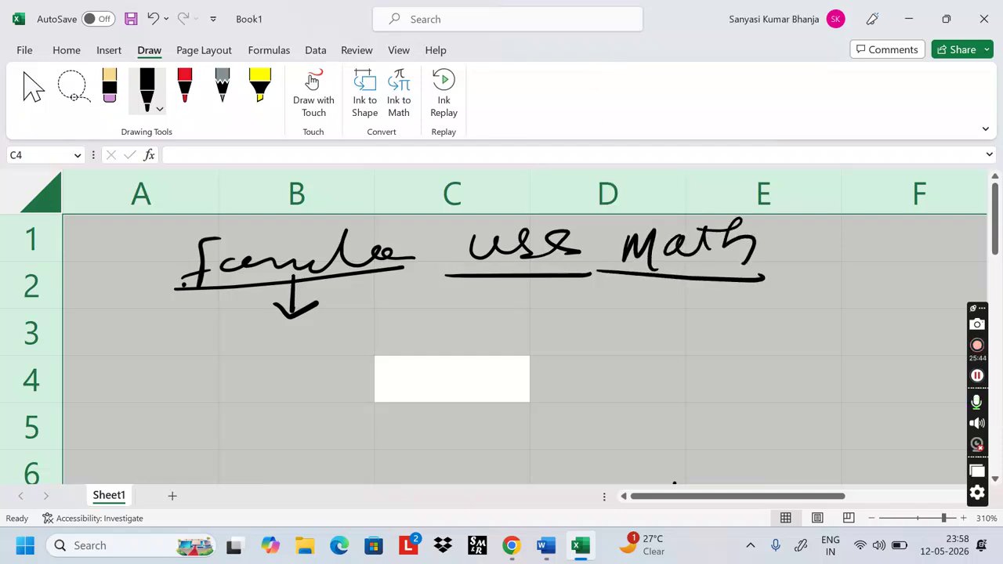